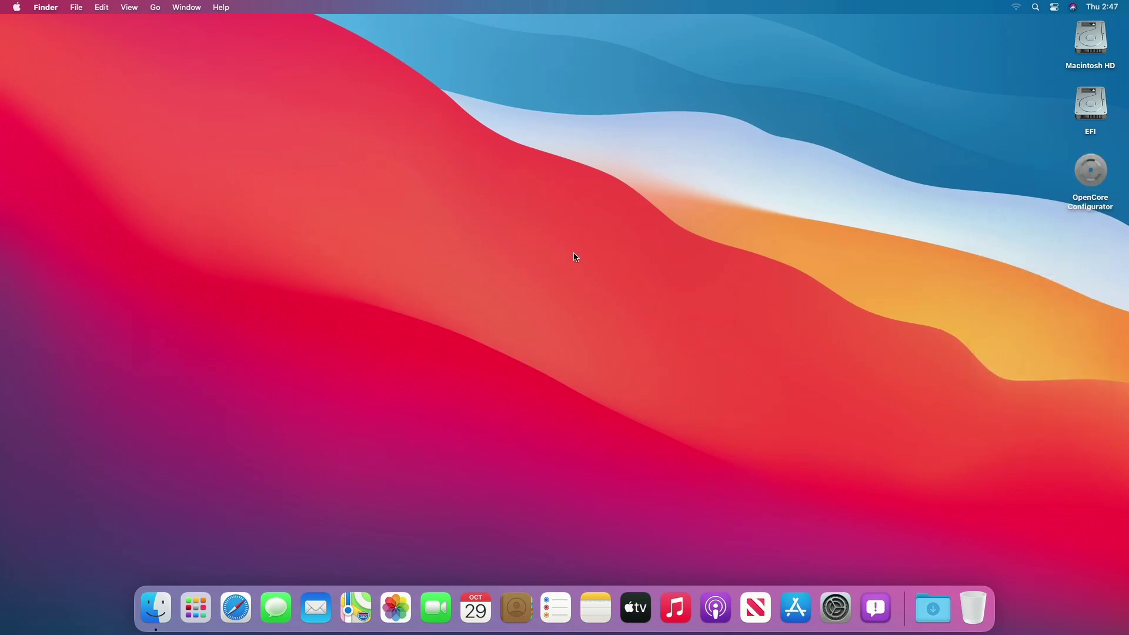
Open Disk Utility from the Utilities folder and make its sidebar show all devices
{"action": "left_click", "coordinate": [157, 8]}
{"action": "left_click", "coordinate": [202, 189]}
{"action": "double_click", "coordinate": [570, 234]}
{"action": "left_click", "coordinate": [410, 164]}
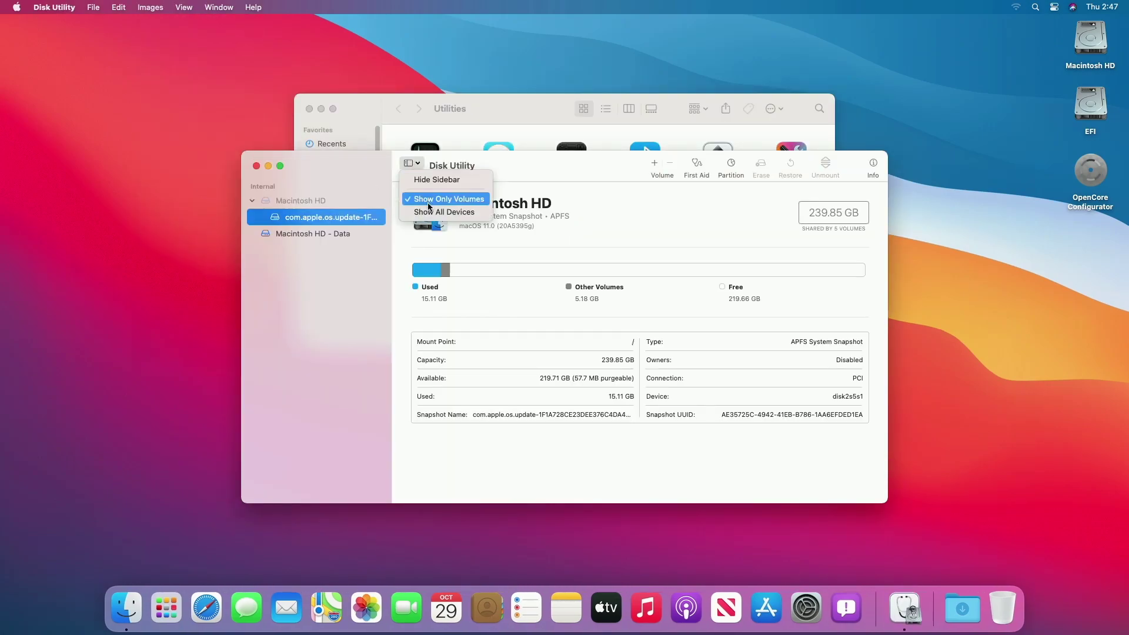
{"action": "left_click", "coordinate": [438, 215]}
Start partitioning the GIGABYTE GP-GSTFS31240GNTD drive instead of adding a volume, and add two new partitions
{"action": "left_click", "coordinate": [348, 201]}
{"action": "left_click", "coordinate": [731, 166]}
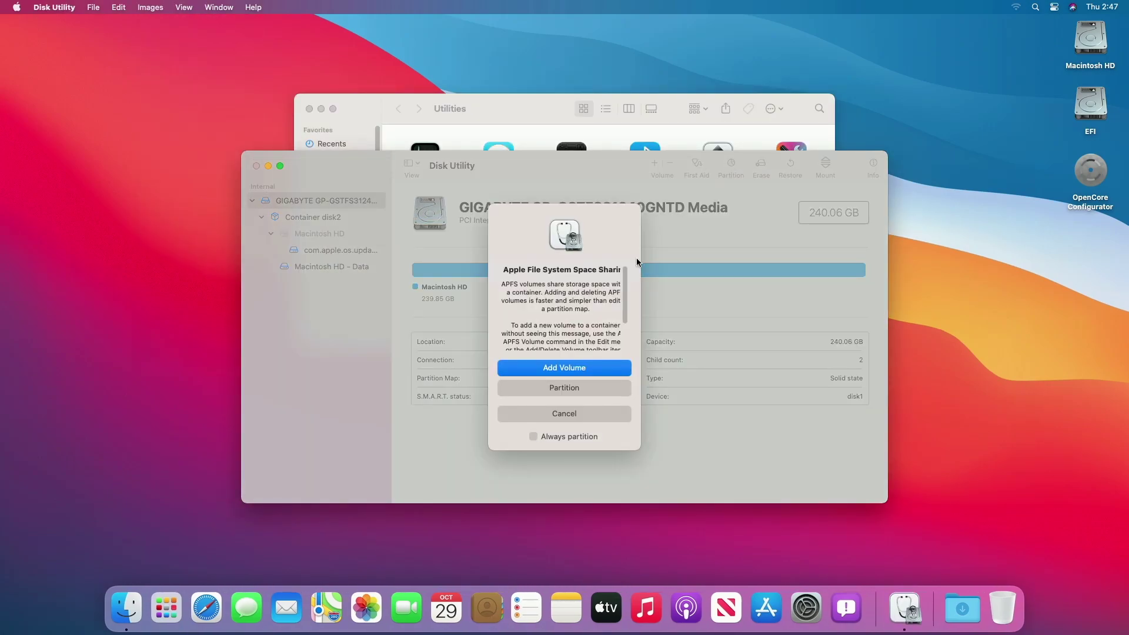
{"action": "left_click", "coordinate": [559, 387]}
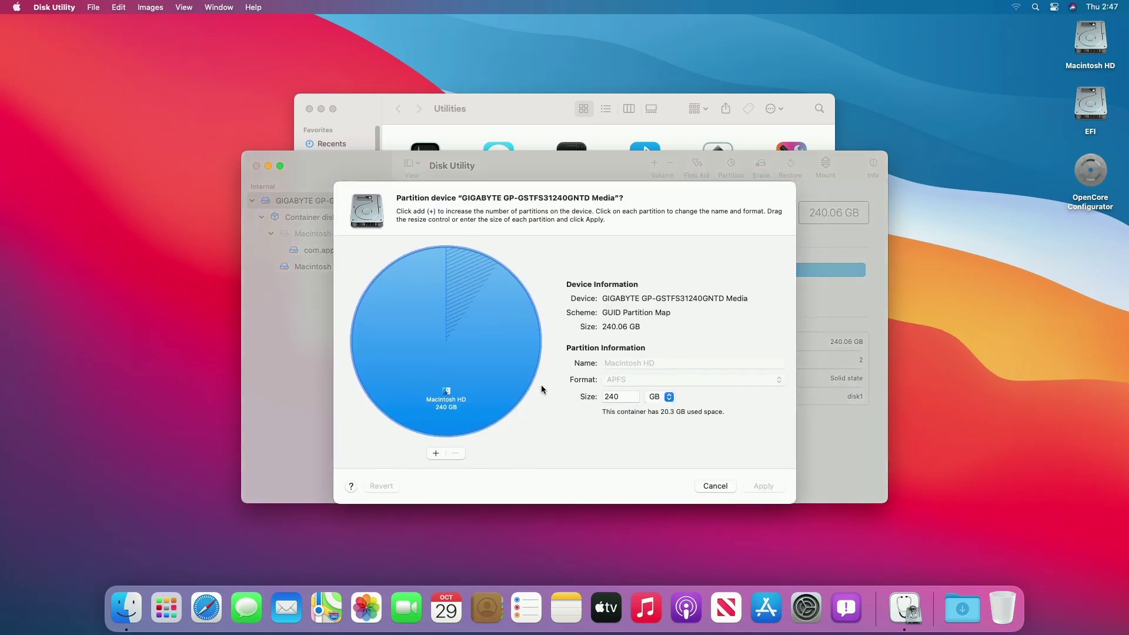
{"action": "left_click", "coordinate": [436, 453]}
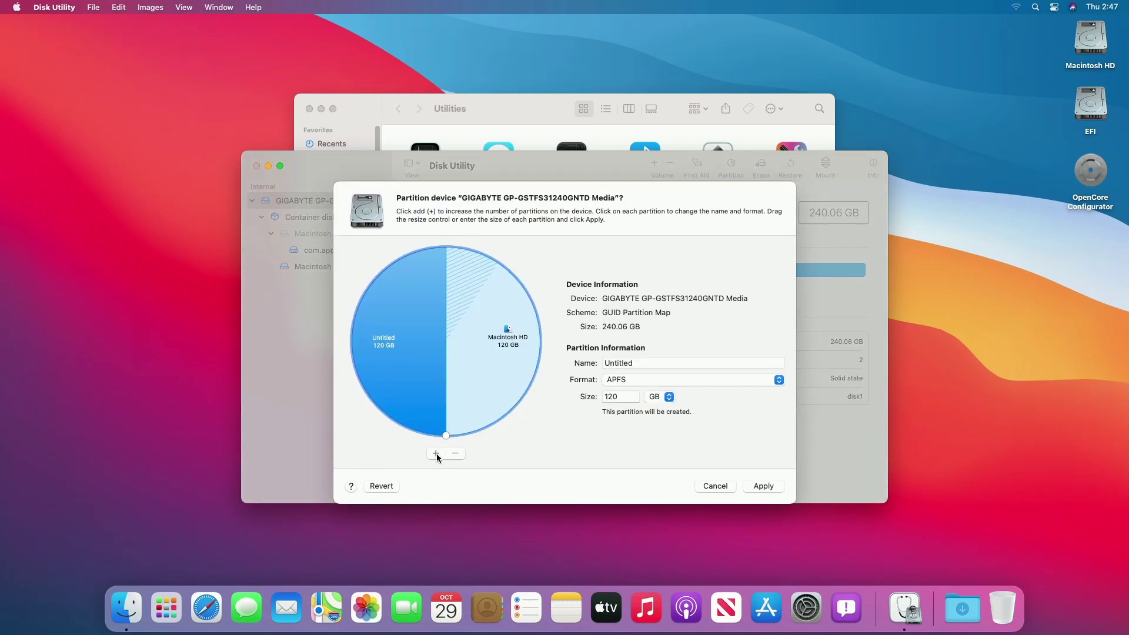
{"action": "left_click", "coordinate": [437, 454]}
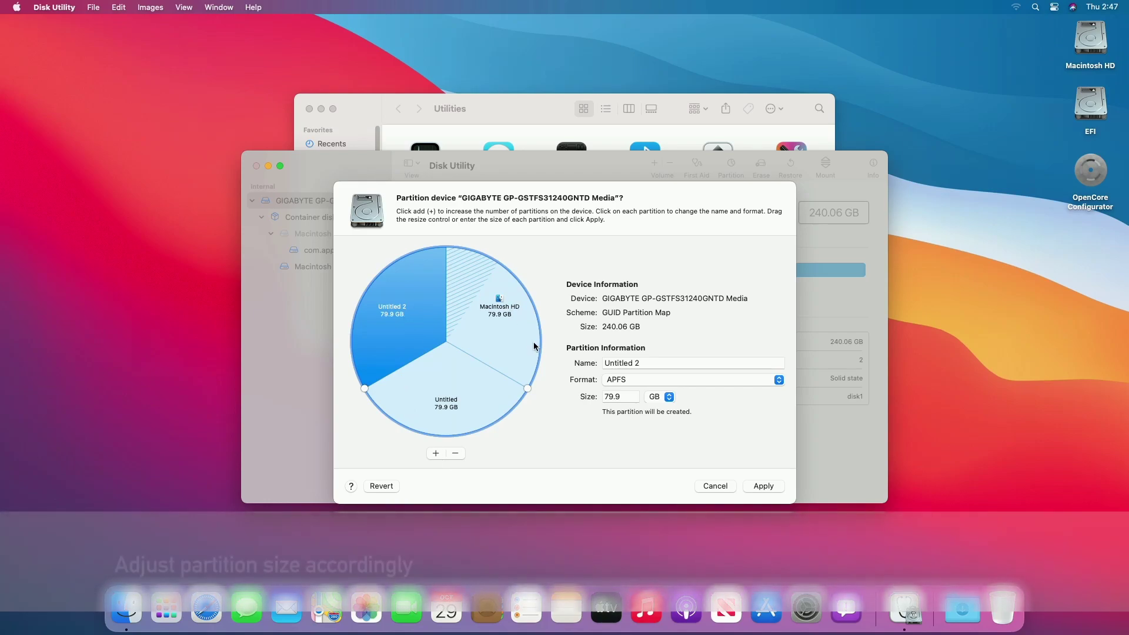
Name the newest partition Windows 10 and the other new partition Ubuntu
{"action": "key", "text": "Tab"}
{"action": "type", "text": "Windows 10"}
{"action": "left_click", "coordinate": [446, 406]}
{"action": "type", "text": "Ubuntu"}
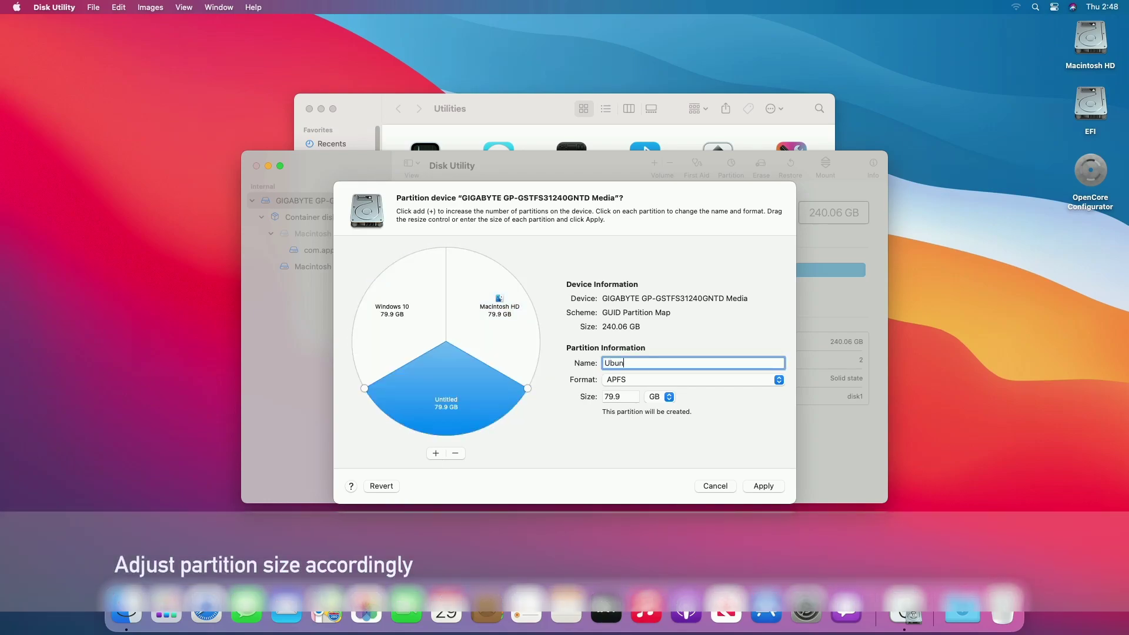
Apply the new partition layout to the GIGABYTE drive, accepting the resizing of the startup volume
{"action": "left_click", "coordinate": [760, 488]}
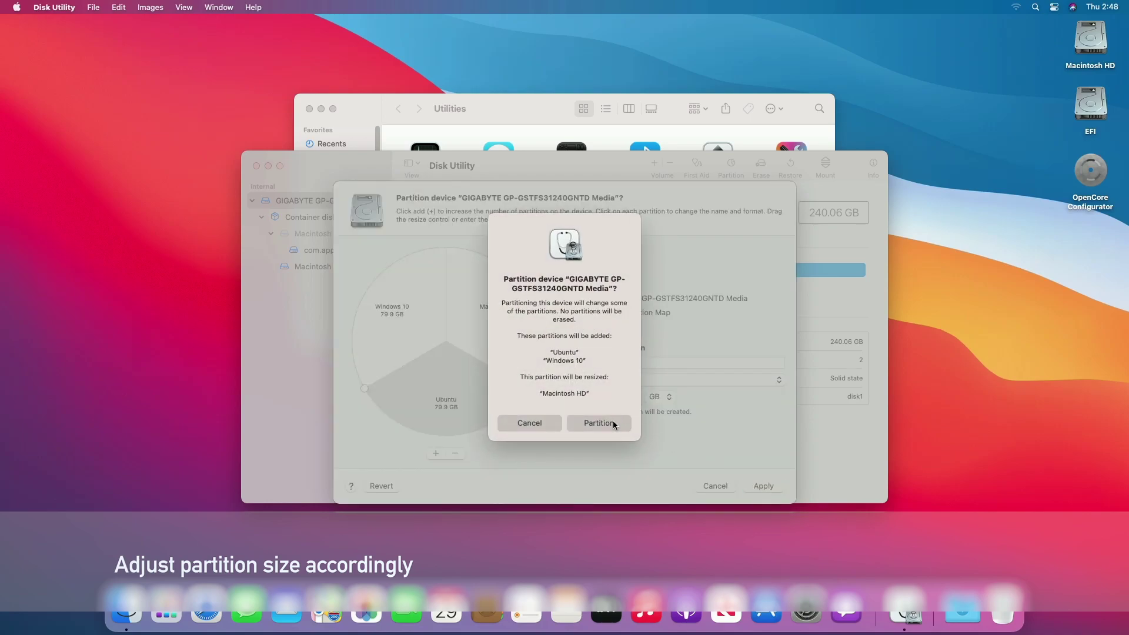
{"action": "left_click", "coordinate": [613, 421]}
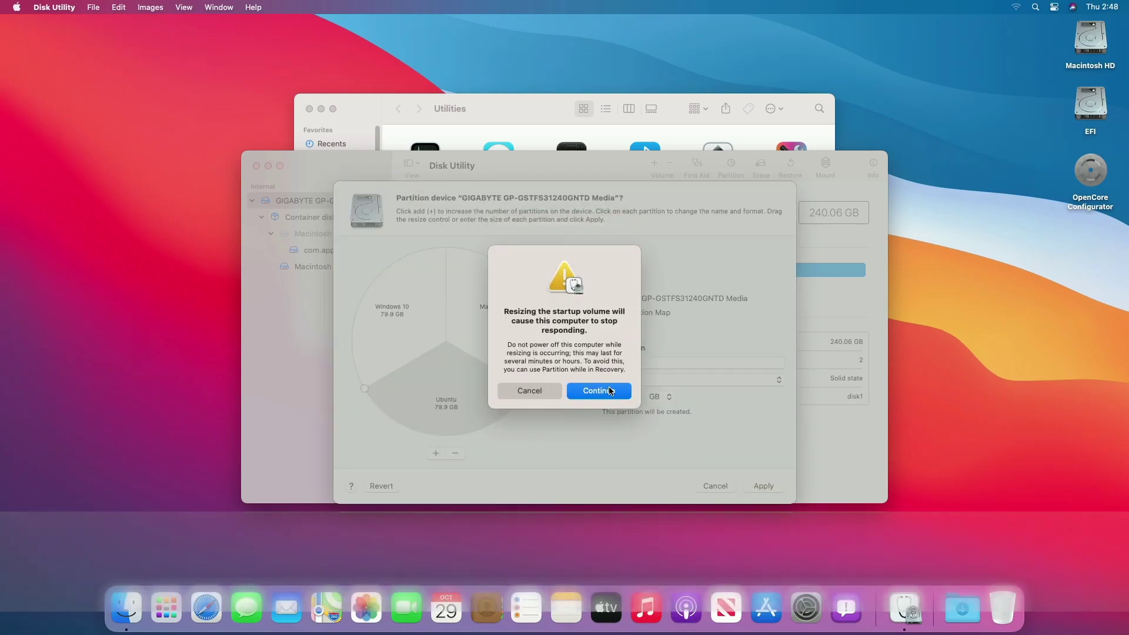
{"action": "left_click", "coordinate": [610, 390]}
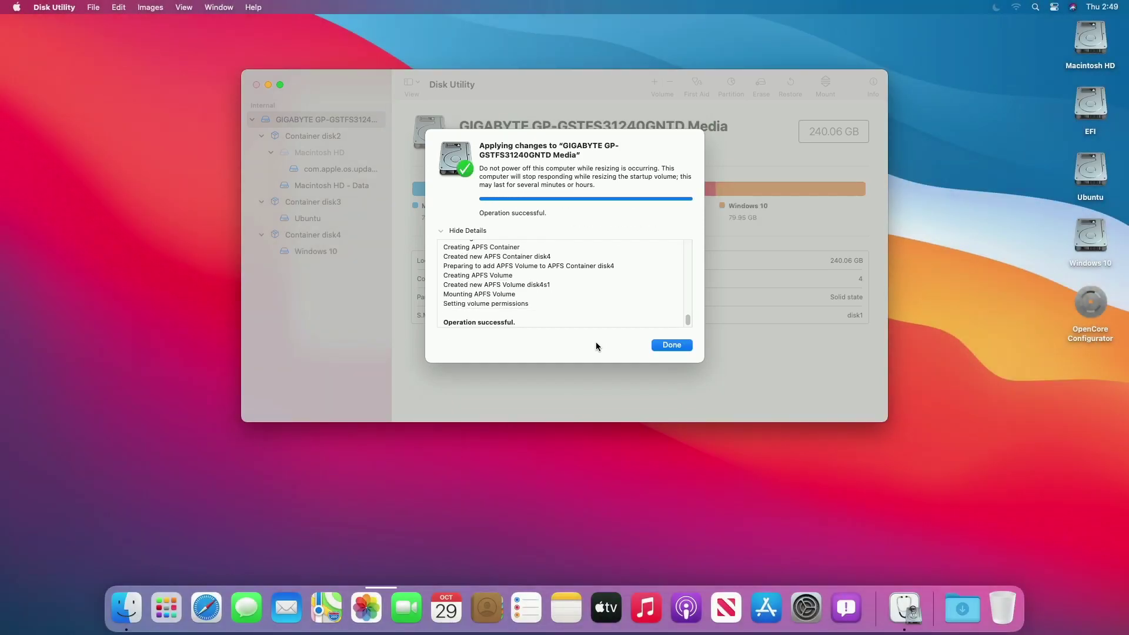
{"action": "key", "text": "Return"}
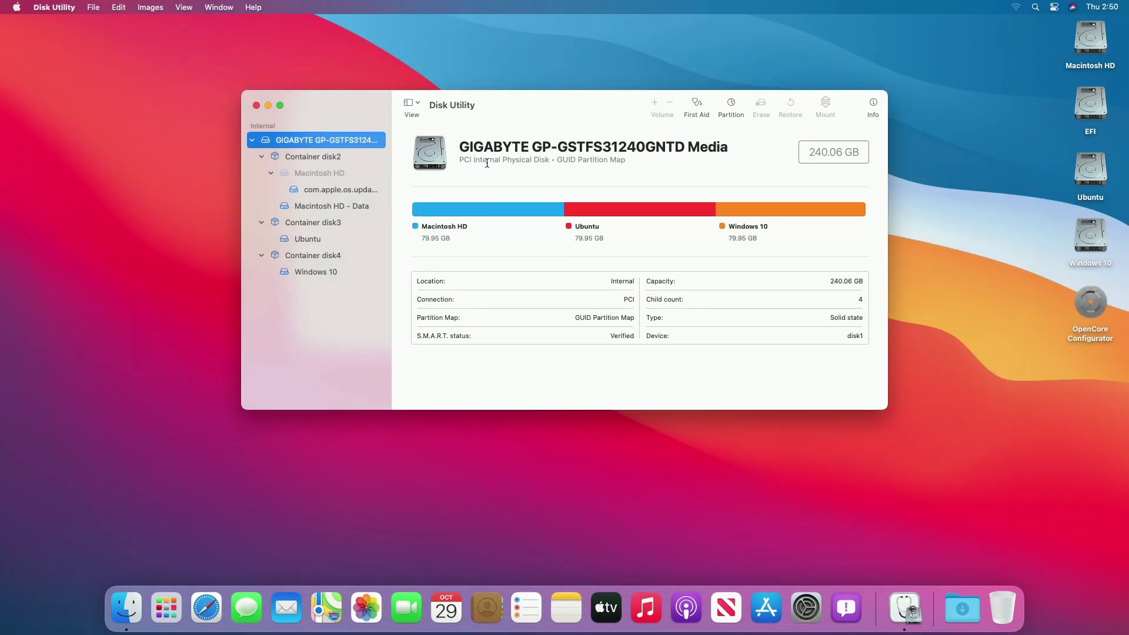
Close Disk Utility and the Utilities window, then restart the computer with reopening of windows at login turned off
{"action": "left_click", "coordinate": [54, 7]}
{"action": "left_click", "coordinate": [90, 111]}
{"action": "left_click", "coordinate": [310, 110]}
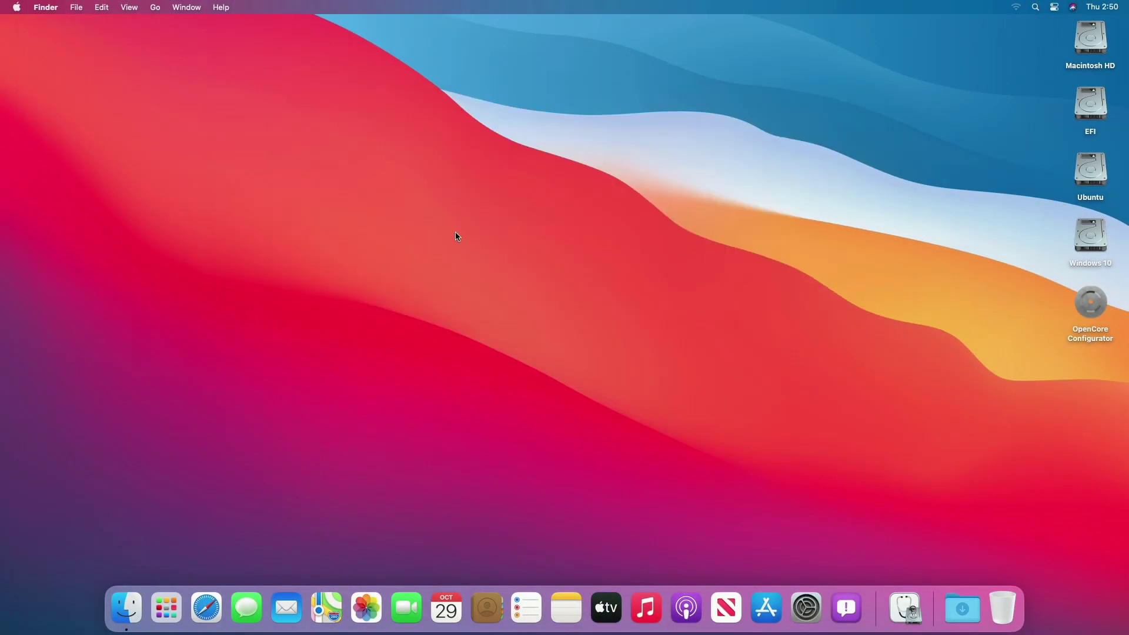
{"action": "left_click", "coordinate": [16, 7]}
{"action": "left_click", "coordinate": [44, 129]}
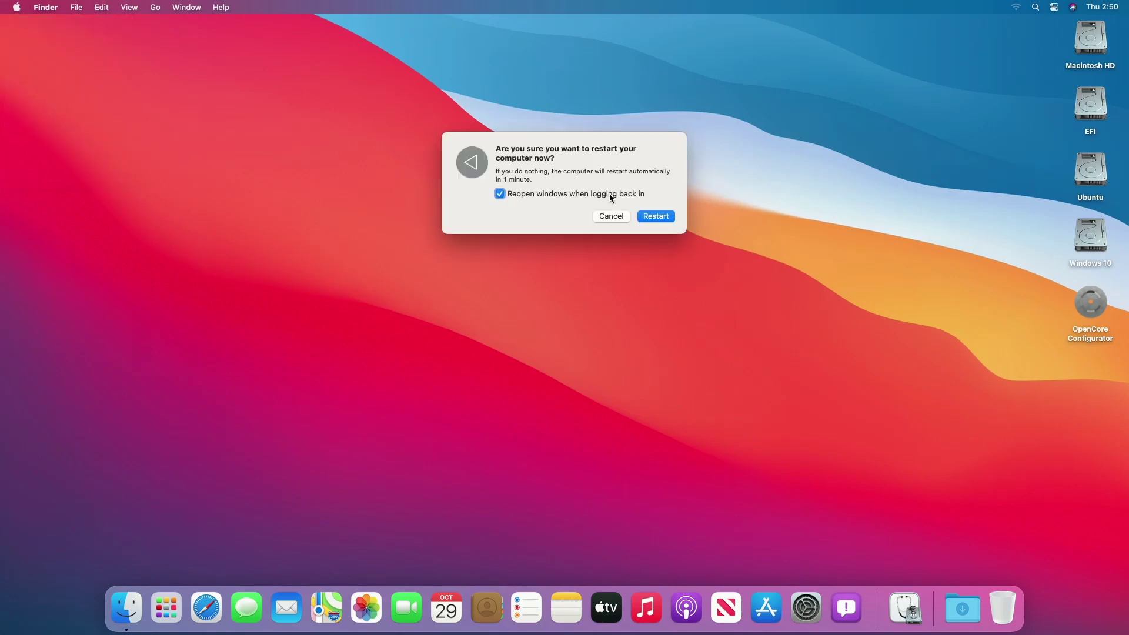
{"action": "left_click", "coordinate": [608, 194]}
{"action": "left_click", "coordinate": [657, 217]}
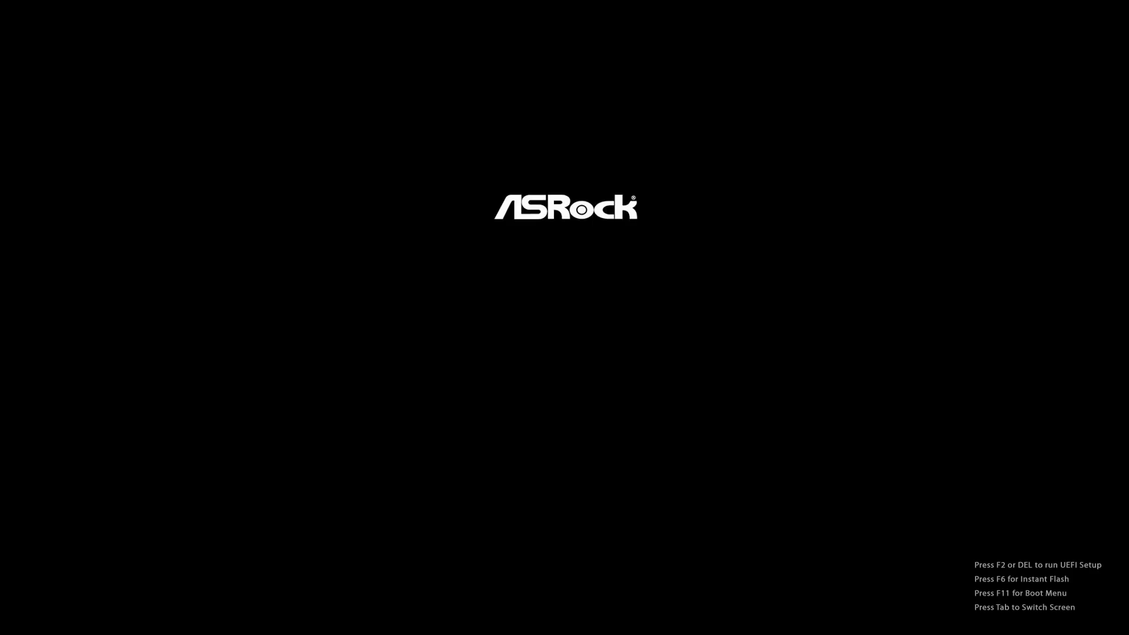
Bring up the UEFI boot device selection and boot from UEFI: SanDisk, Partition 1
{"action": "key", "text": "F11"}
{"action": "key", "text": "Down"}
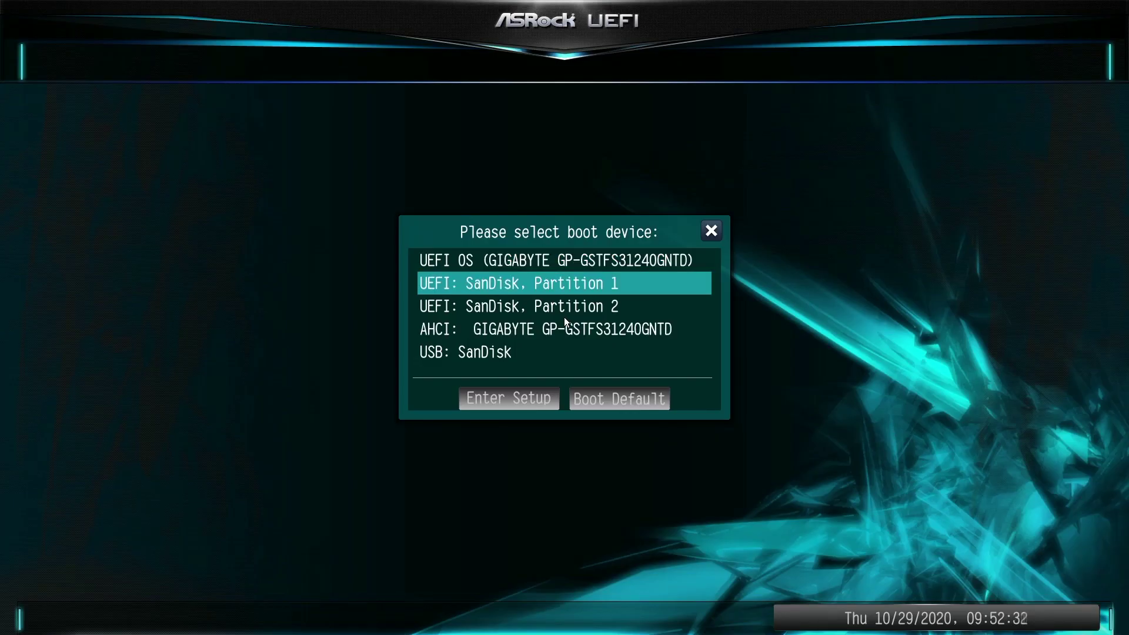
{"action": "key", "text": "Return"}
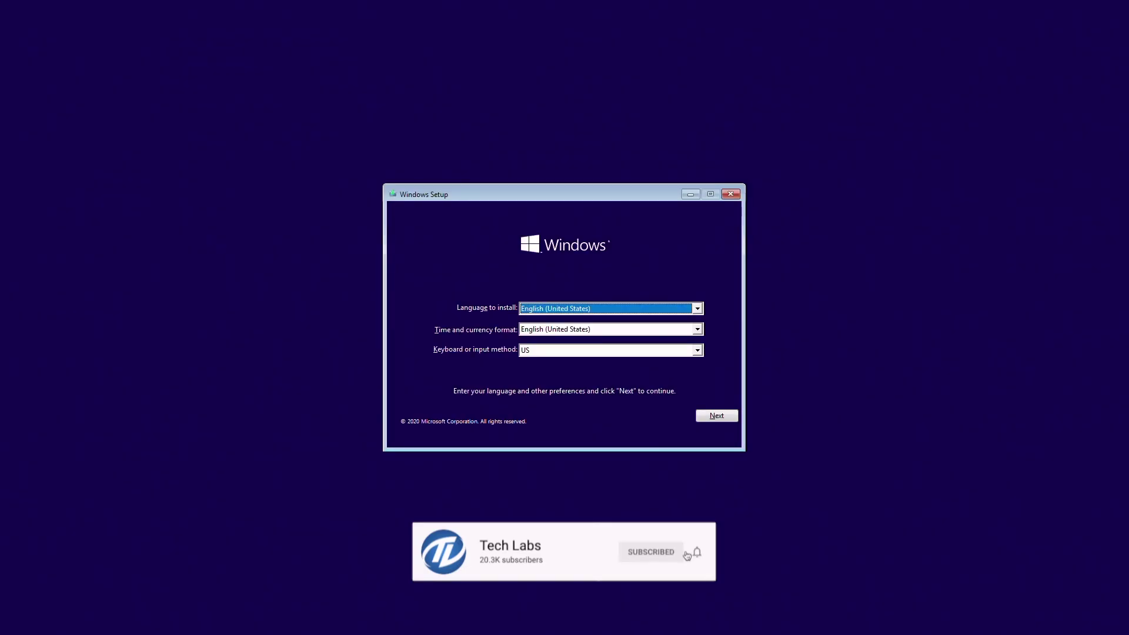
Start the Windows installation with the default language settings, without a product key, and choose the Windows 10 Pro x64 edition
{"action": "left_click", "coordinate": [717, 415]}
{"action": "left_click", "coordinate": [563, 323]}
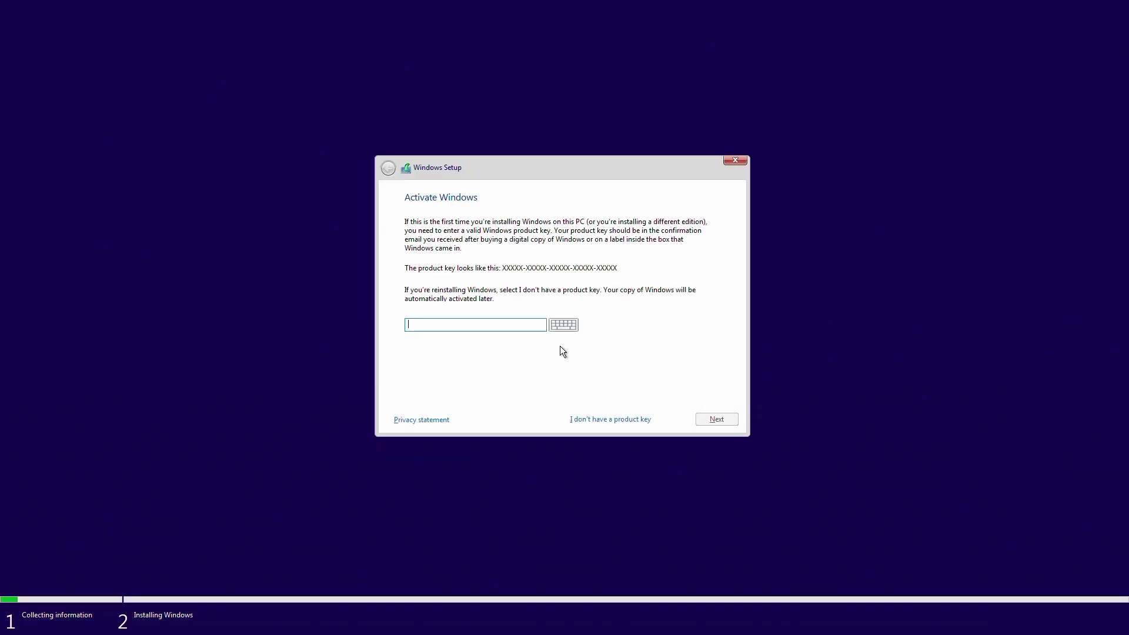
{"action": "left_click", "coordinate": [611, 420]}
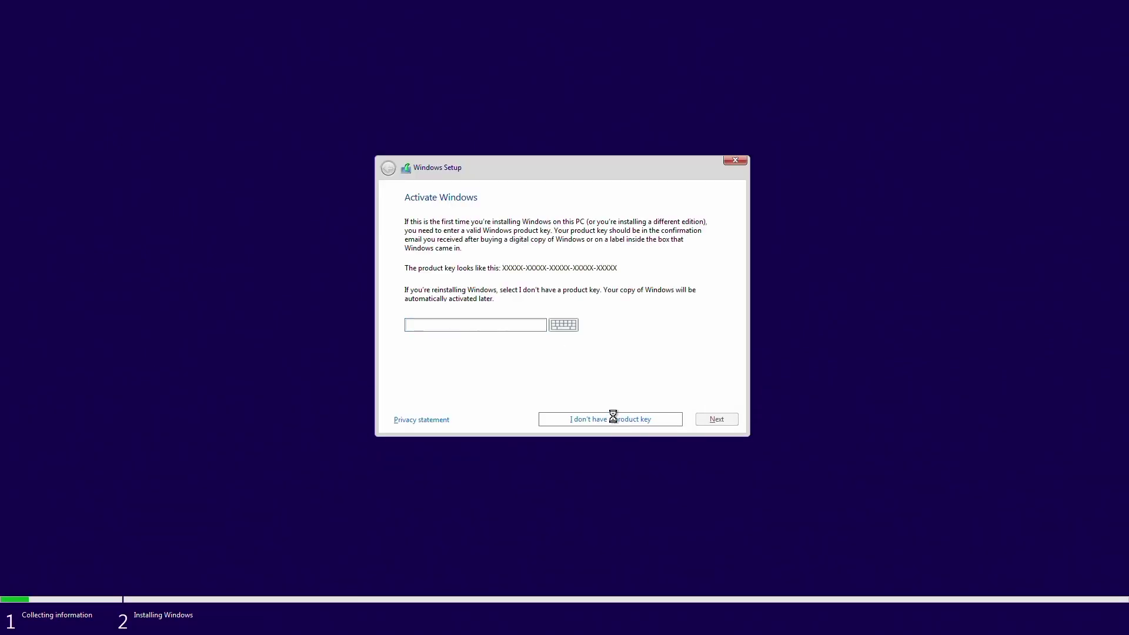
{"action": "left_click", "coordinate": [467, 294]}
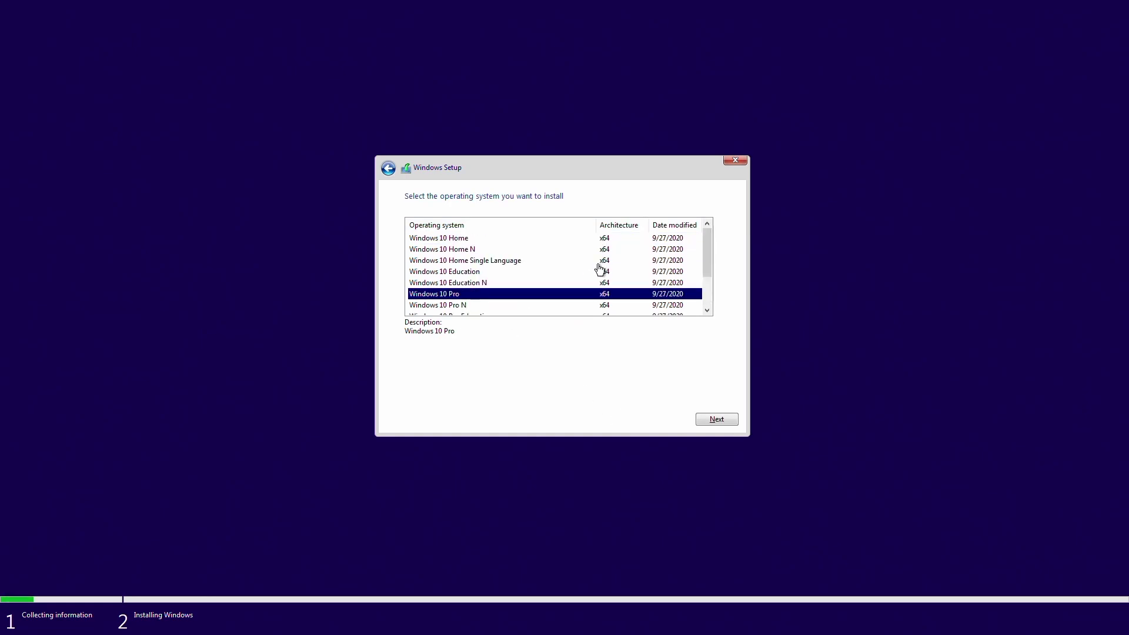
{"action": "left_click", "coordinate": [728, 418]}
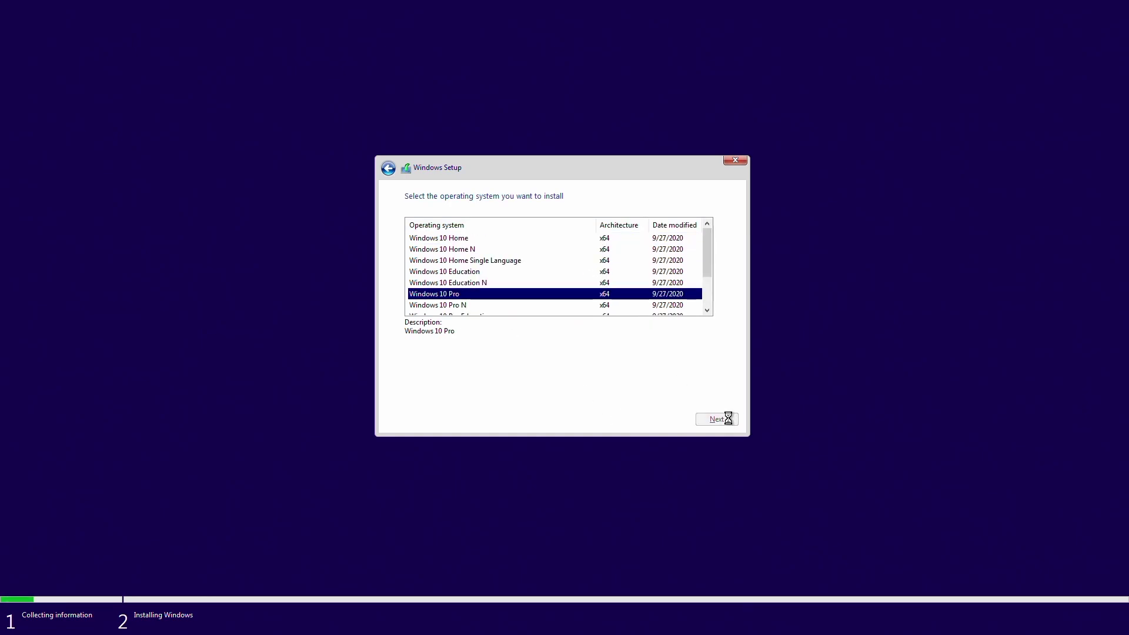
Accept the Windows license terms and choose the custom installation type
{"action": "left_click", "coordinate": [464, 395]}
{"action": "left_click", "coordinate": [716, 418]}
{"action": "left_click", "coordinate": [622, 335]}
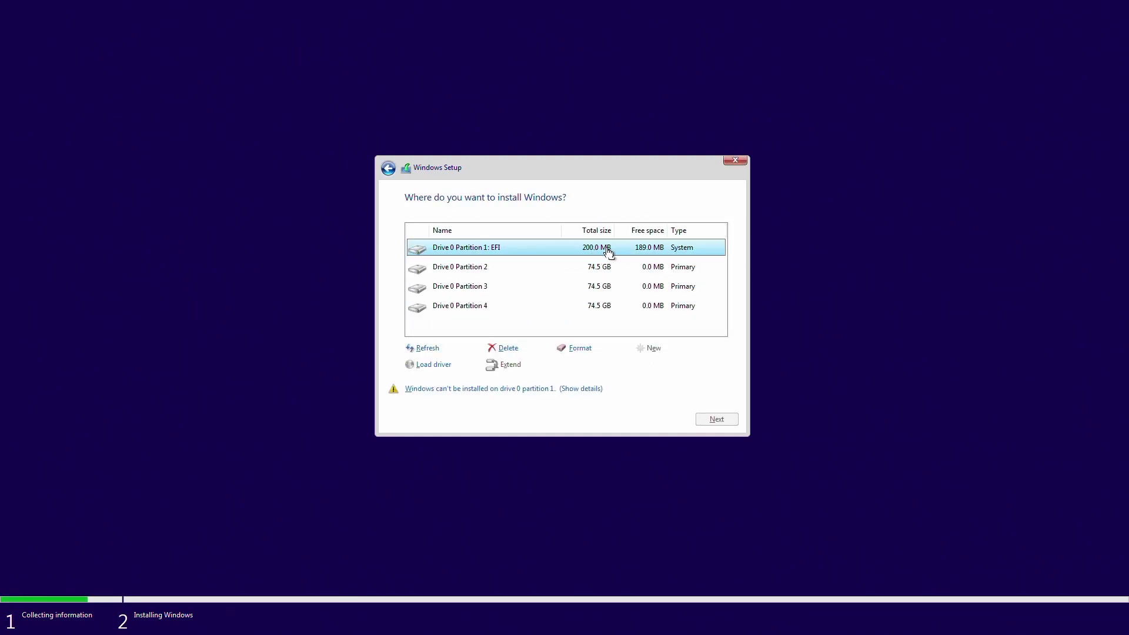
Delete Drive 0 Partition 3 and install Windows into the freed unallocated space
{"action": "left_click", "coordinate": [593, 287]}
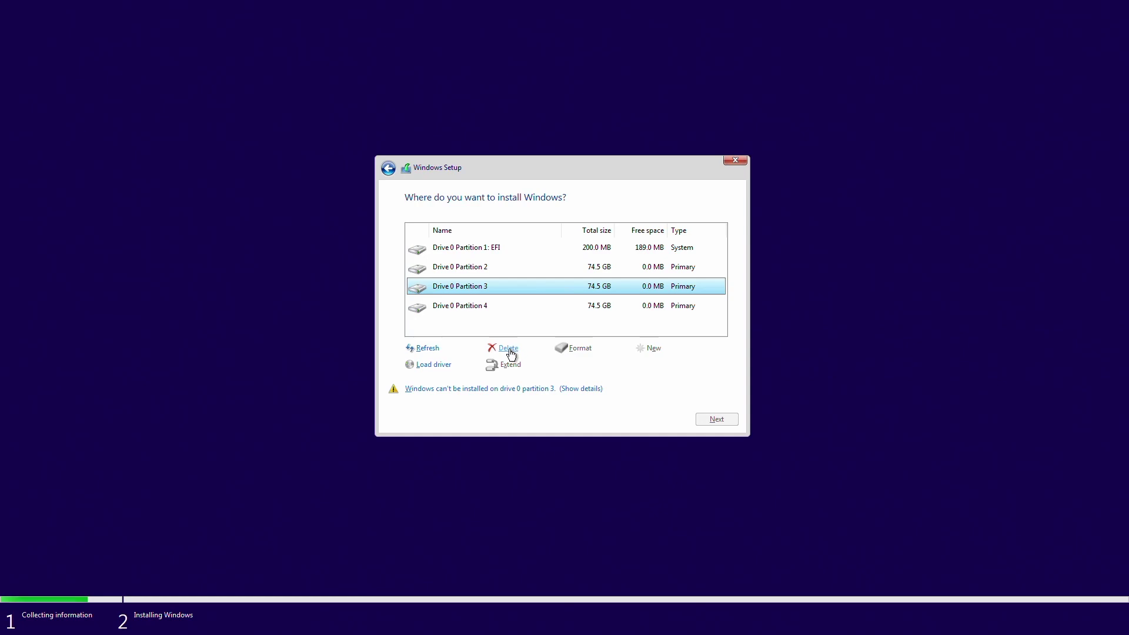
{"action": "left_click", "coordinate": [510, 350]}
{"action": "left_click", "coordinate": [640, 364]}
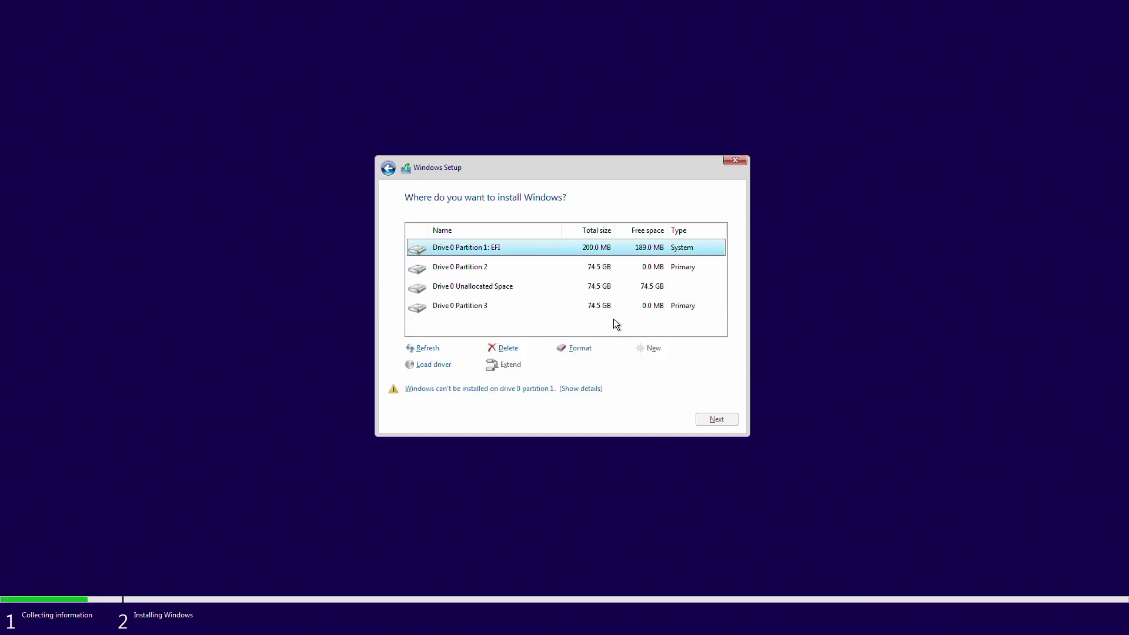
{"action": "left_click", "coordinate": [618, 286]}
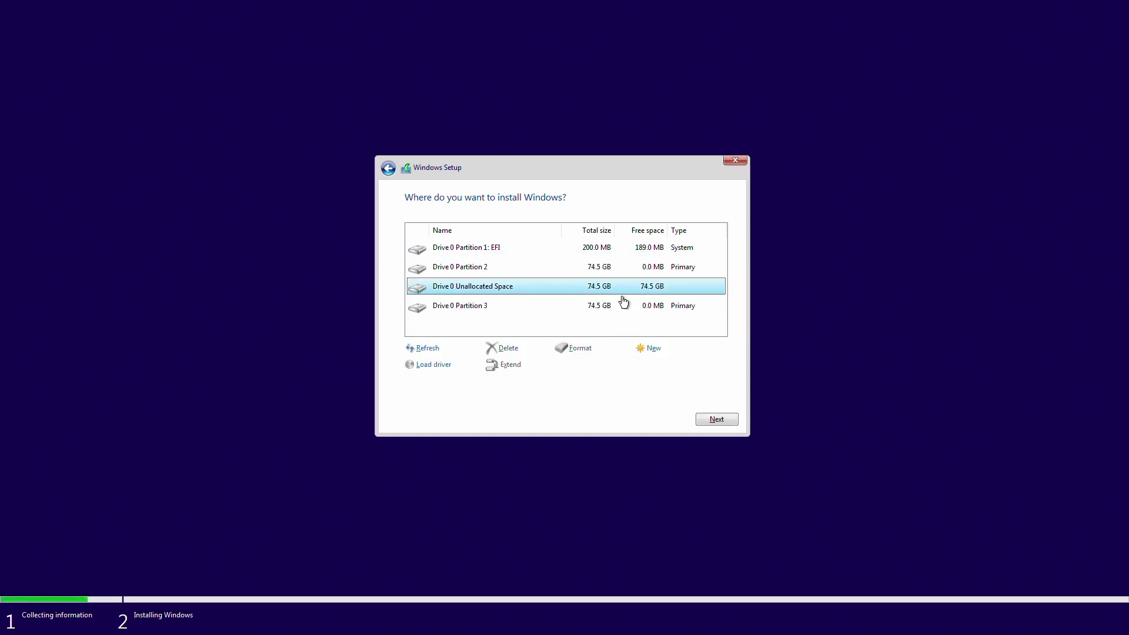
{"action": "left_click", "coordinate": [710, 417]}
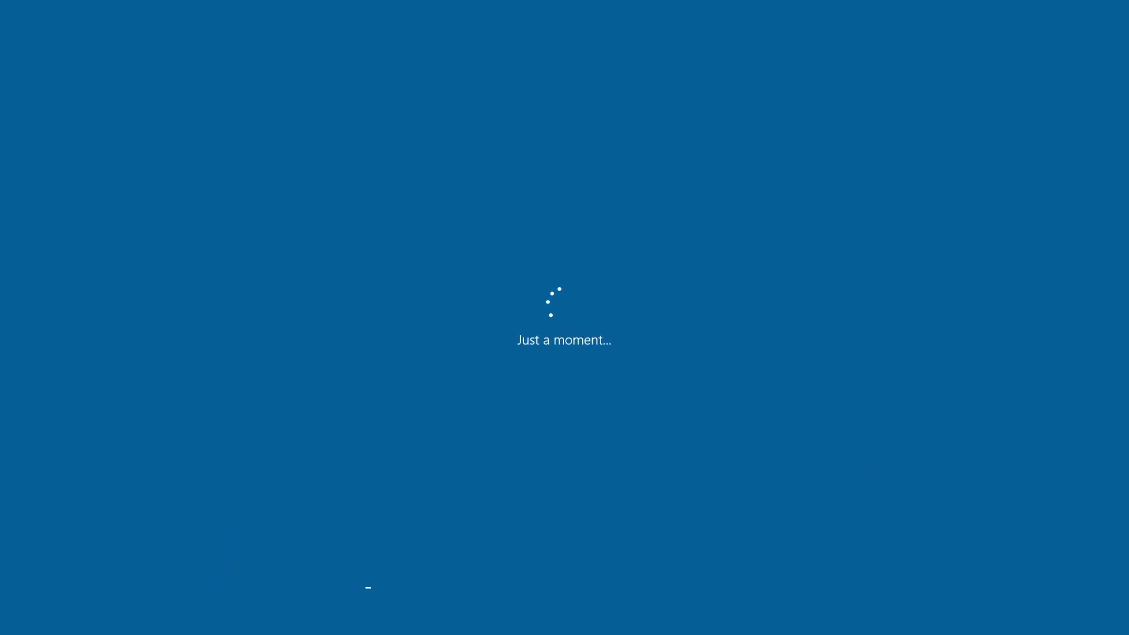
Go through the Windows first-run setup and create a user account named Tech Labs
{"action": "left_click", "coordinate": [850, 531]}
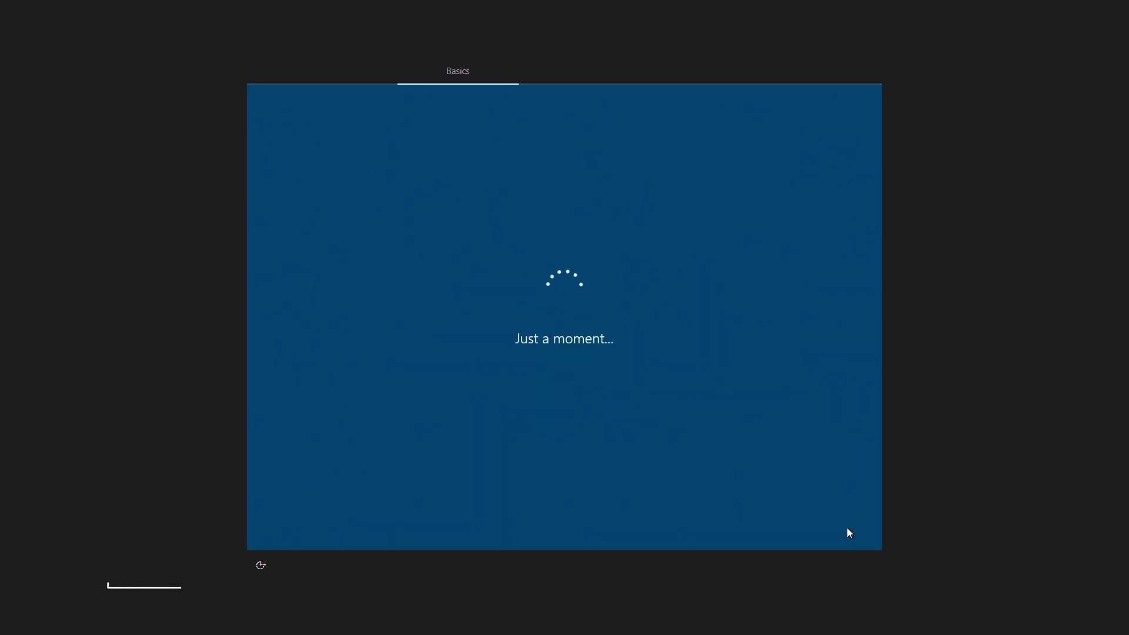
{"action": "left_click", "coordinate": [841, 523]}
{"action": "left_click", "coordinate": [304, 530]}
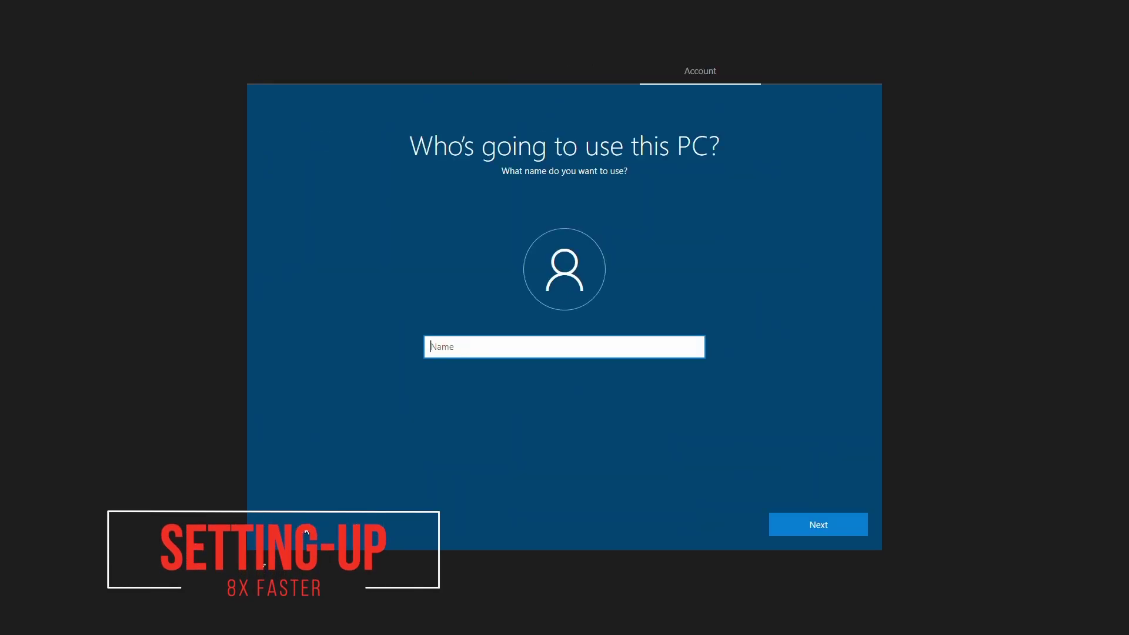
{"action": "type", "text": "Tech yak"}
{"action": "left_click", "coordinate": [782, 520]}
{"action": "left_click", "coordinate": [806, 527]}
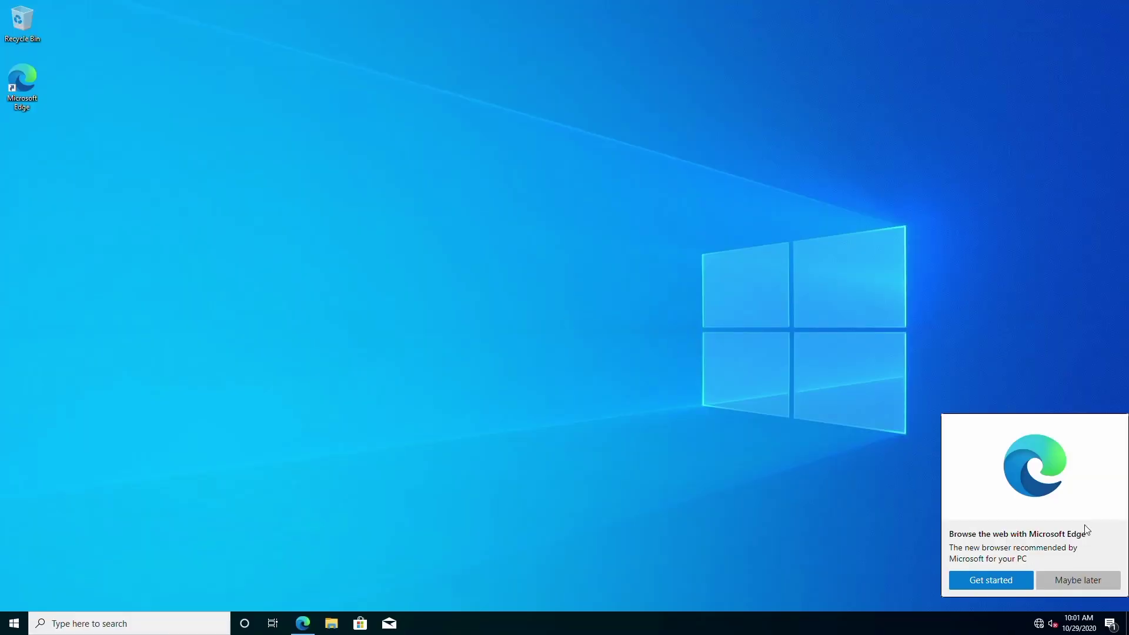
Enable the Computer, User's Files and Network desktop icons in the theme settings, then close Settings
{"action": "right_click", "coordinate": [555, 147]}
{"action": "left_click", "coordinate": [580, 255]}
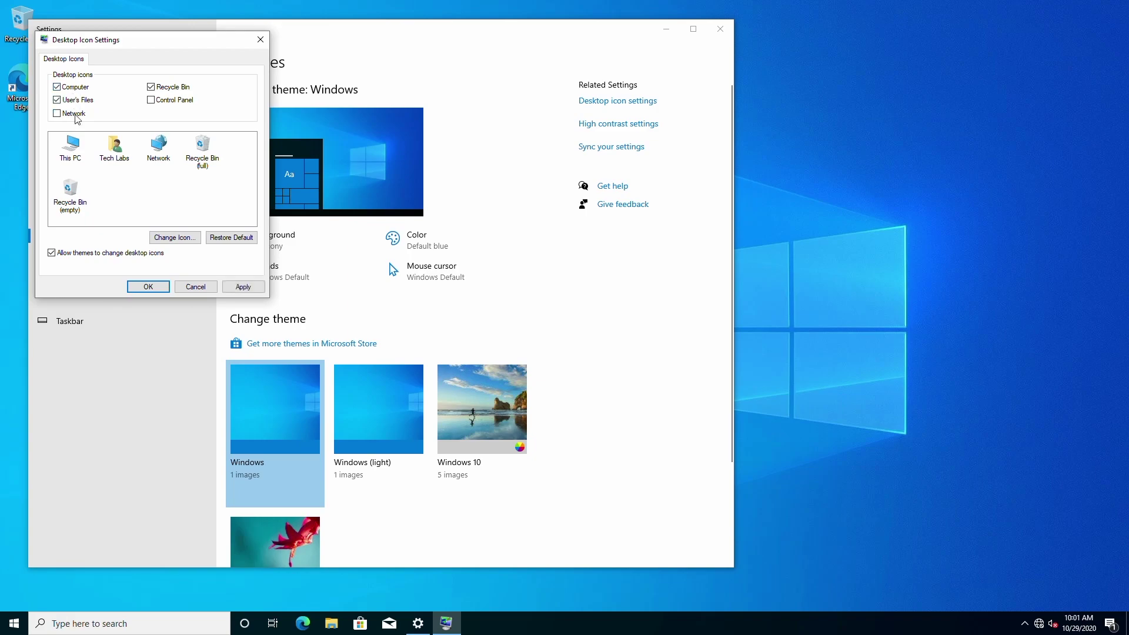
{"action": "left_click", "coordinate": [151, 285]}
{"action": "left_click", "coordinate": [713, 23]}
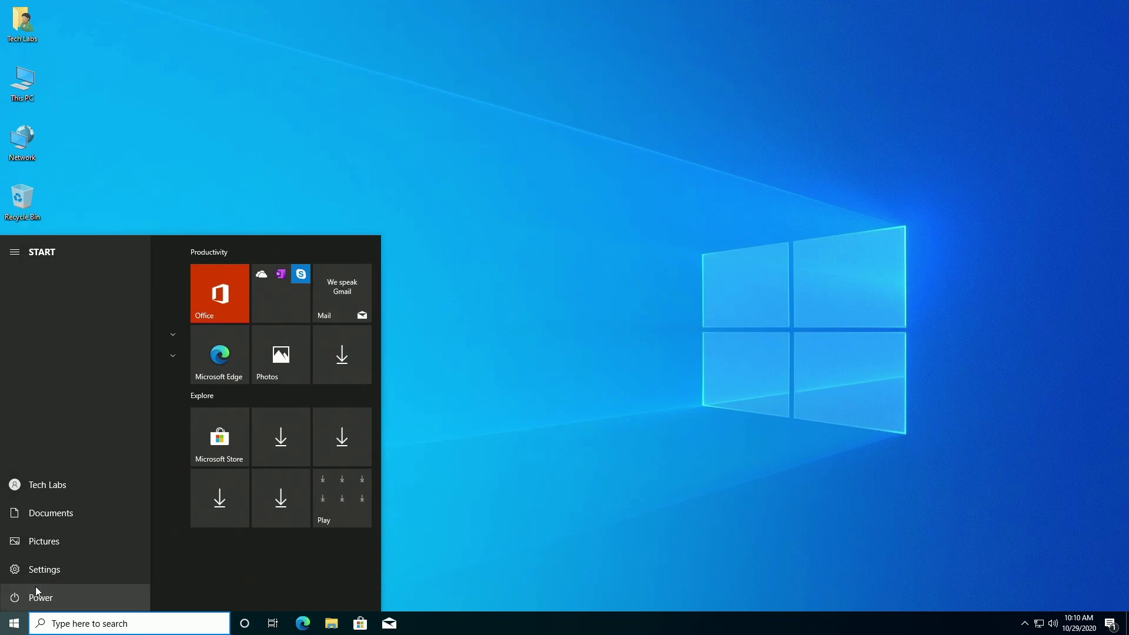
Restart the computer from Windows and boot from the UEFI: SanDisk device
{"action": "left_click", "coordinate": [35, 587]}
{"action": "left_click", "coordinate": [73, 567]}
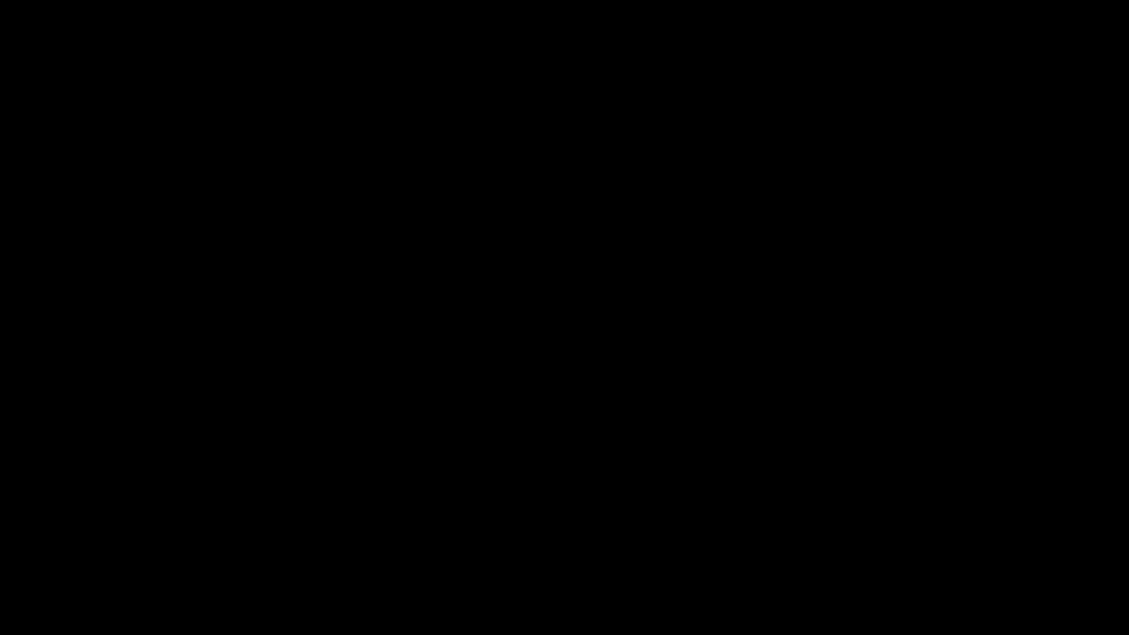
{"action": "key", "text": "Down"}
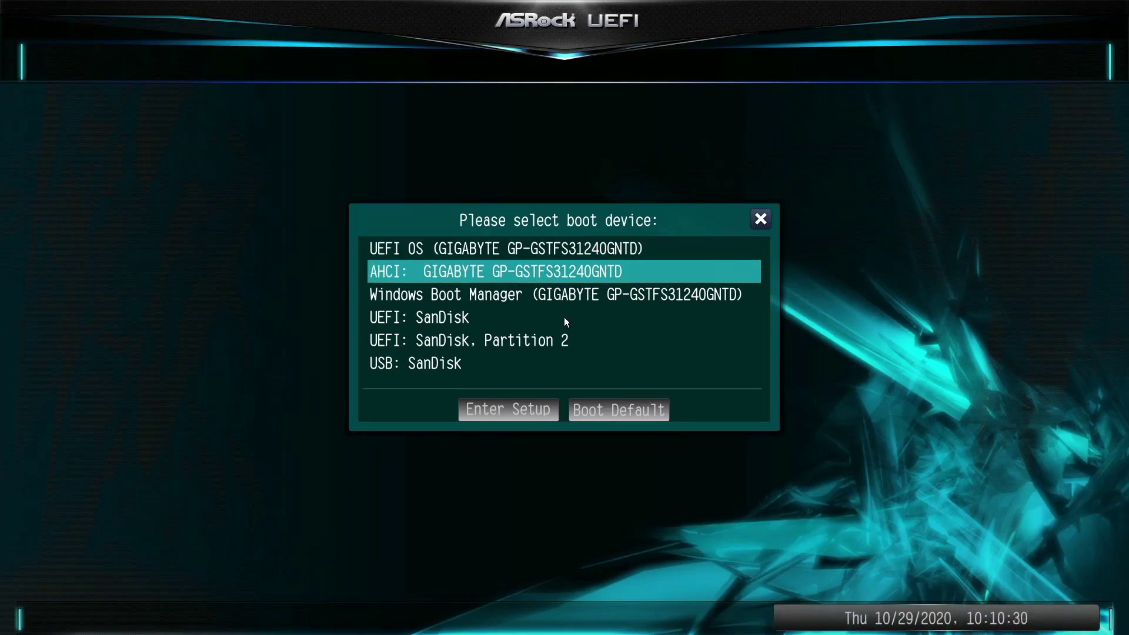
{"action": "key", "text": "Down"}
{"action": "key", "text": "Down"}
{"action": "key", "text": "Return"}
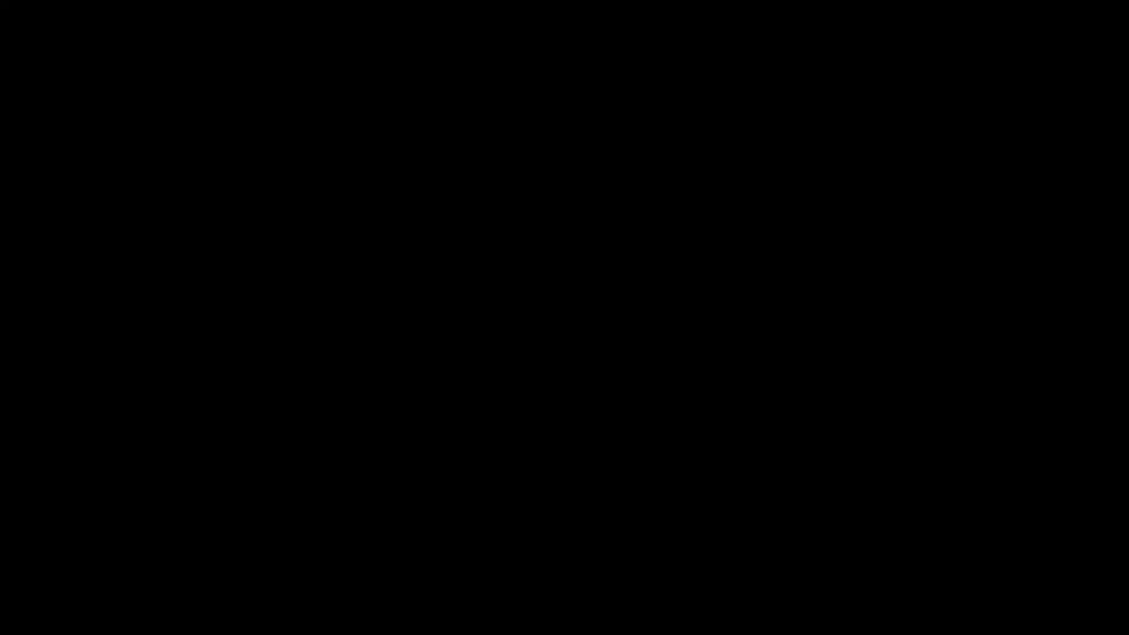
Boot the Ubuntu installer, cancelling the filesystem check, and begin installing Ubuntu in English
{"action": "key", "text": "Return"}
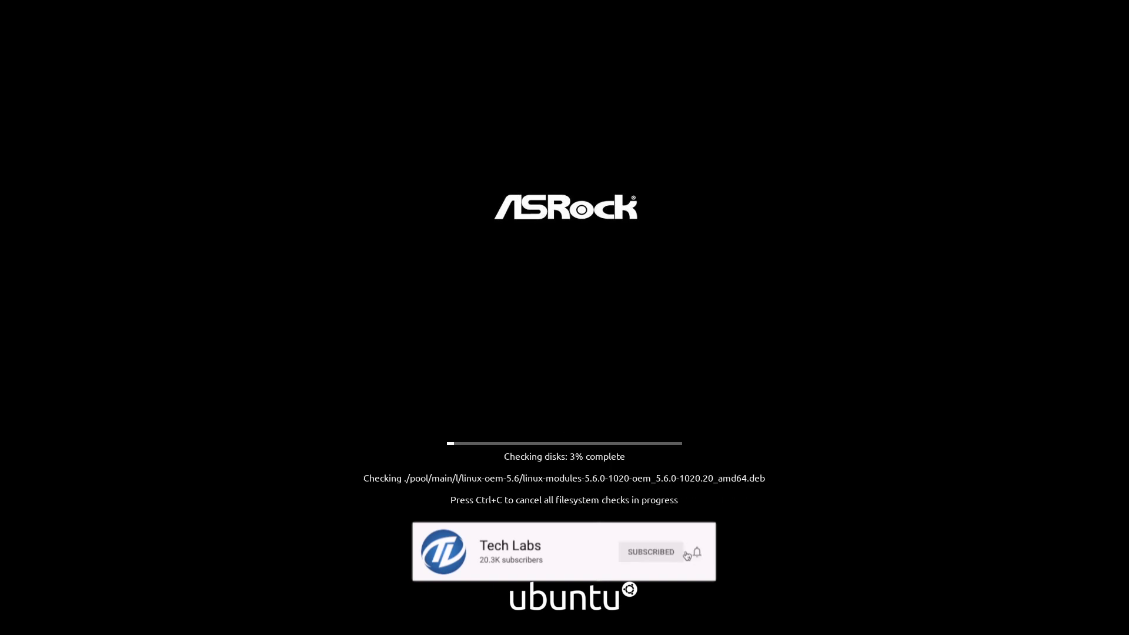
{"action": "key", "text": "ctrl+c"}
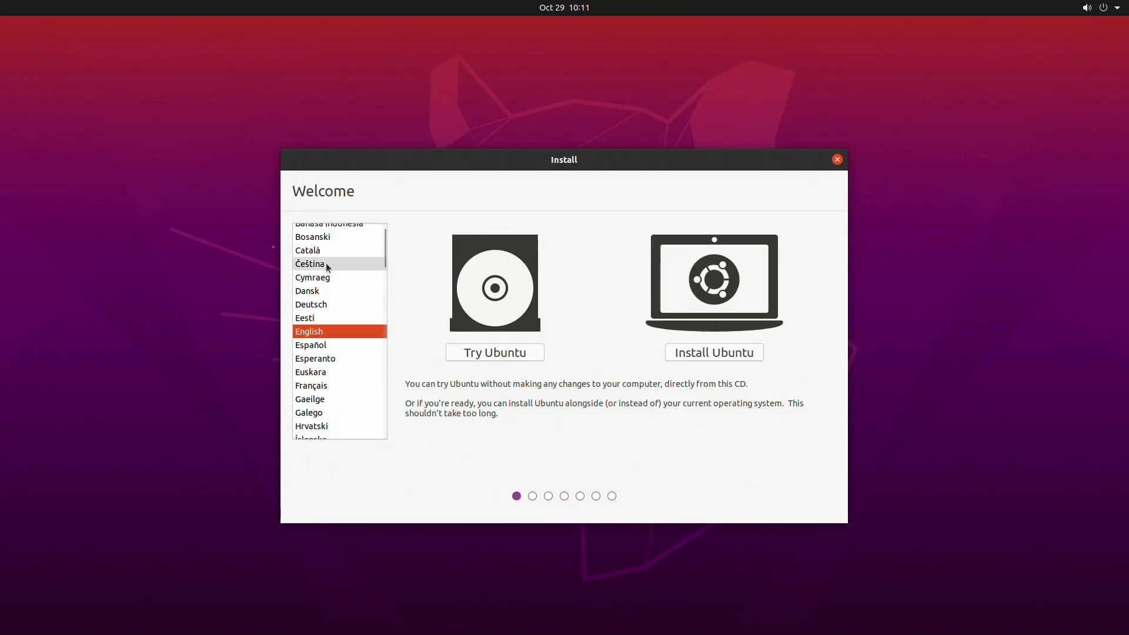
{"action": "left_click", "coordinate": [735, 353]}
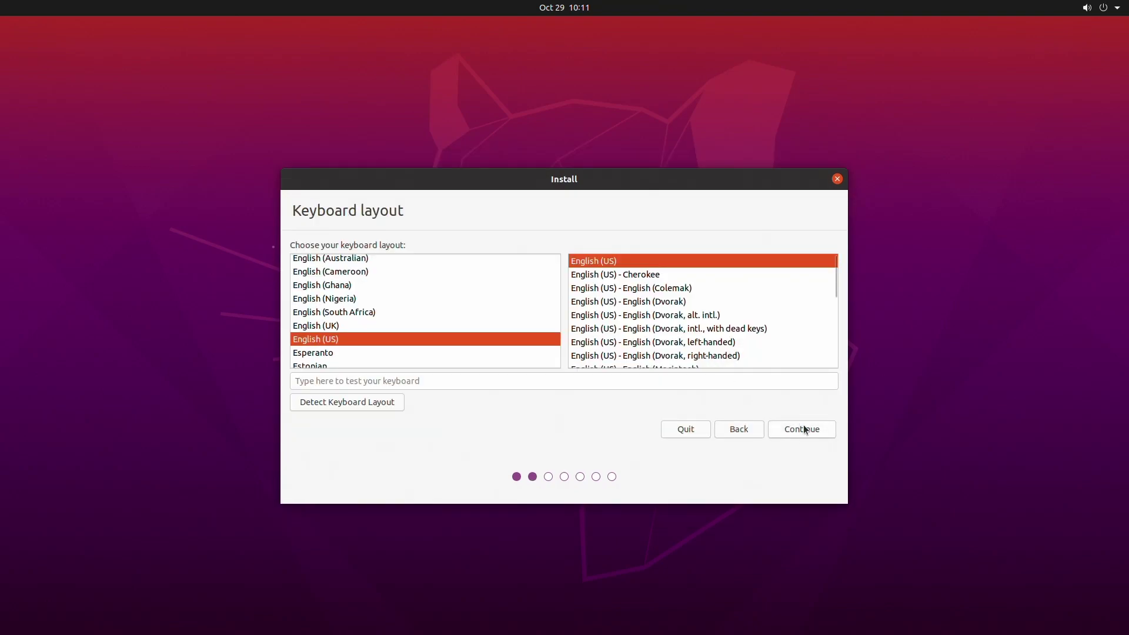
Accept the English (US) keyboard layout, include third-party software in the normal installation, and choose Something else as the installation type
{"action": "left_click", "coordinate": [804, 429]}
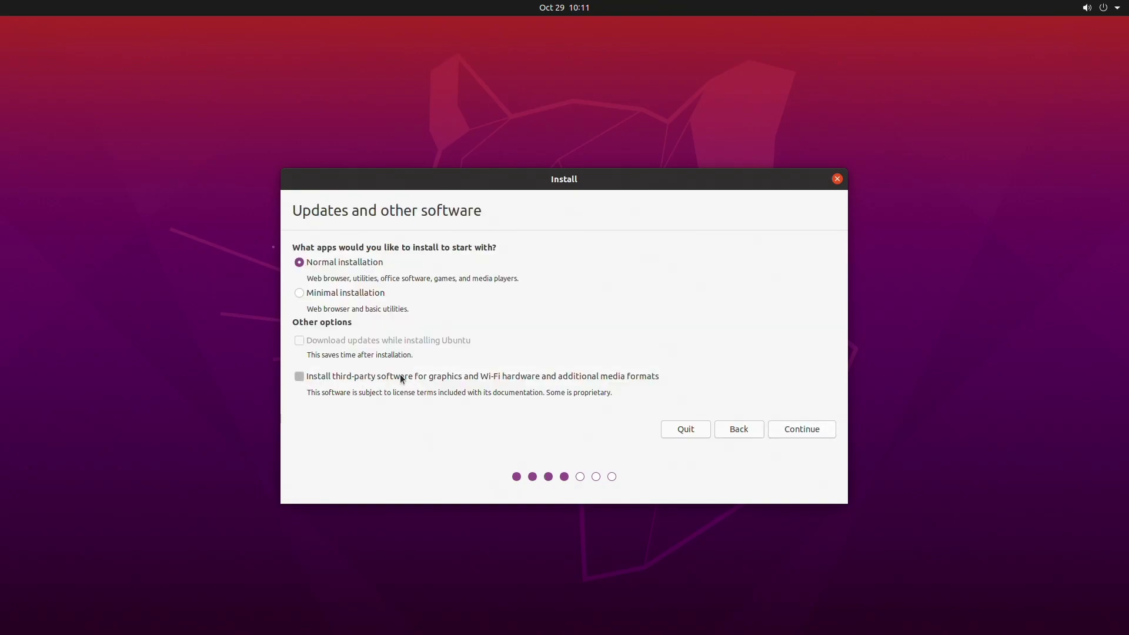
{"action": "left_click", "coordinate": [402, 378]}
{"action": "left_click", "coordinate": [815, 428]}
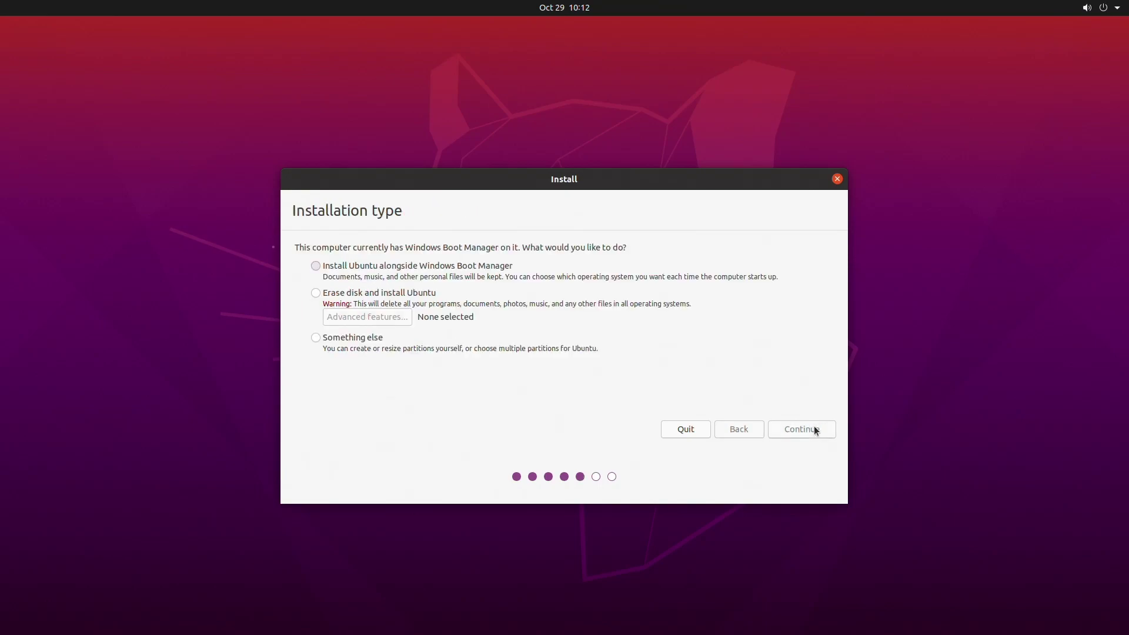
{"action": "left_click", "coordinate": [358, 340]}
{"action": "left_click", "coordinate": [801, 429]}
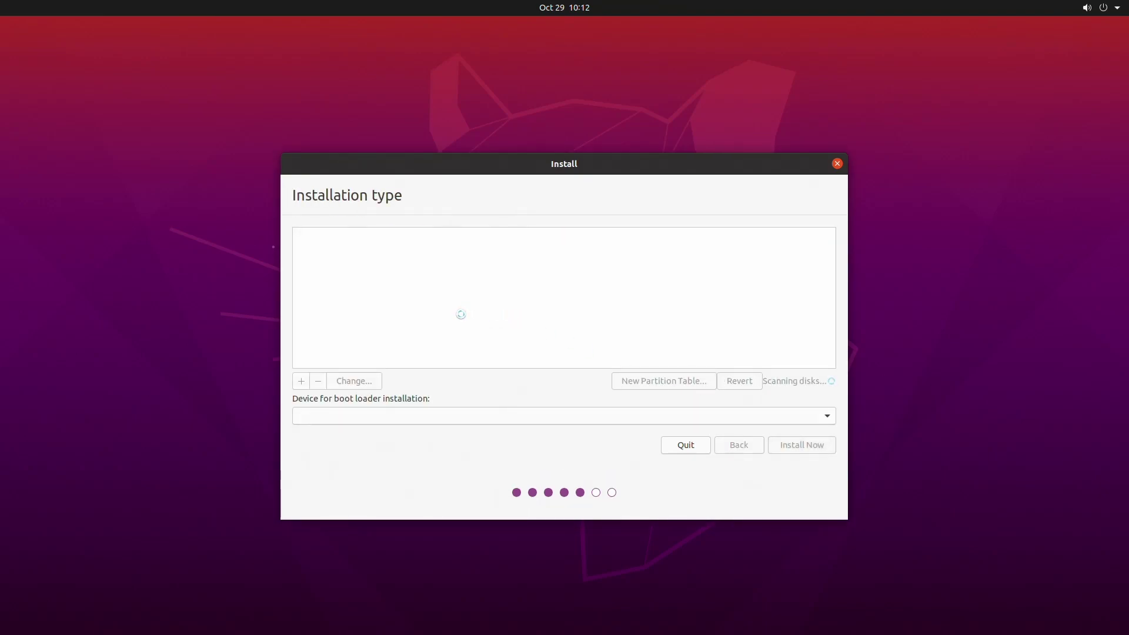
Delete the 79949 MB /dev/sda5 partition to free its space for Ubuntu
{"action": "scroll", "coordinate": [458, 326], "scroll_direction": "down", "scroll_amount": 2}
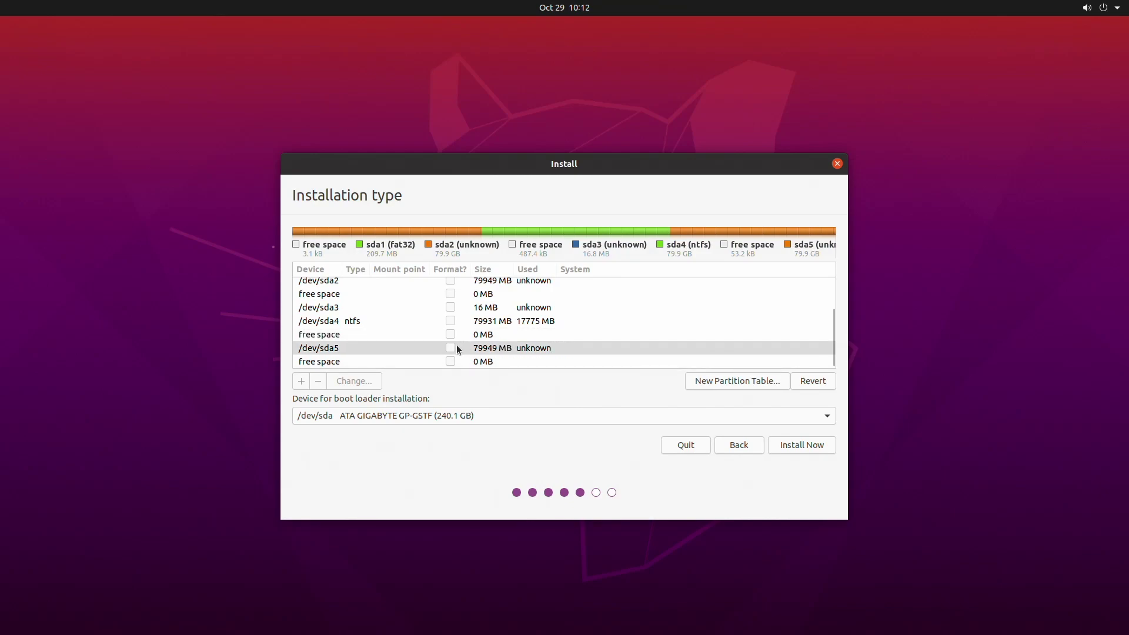
{"action": "left_click", "coordinate": [492, 351]}
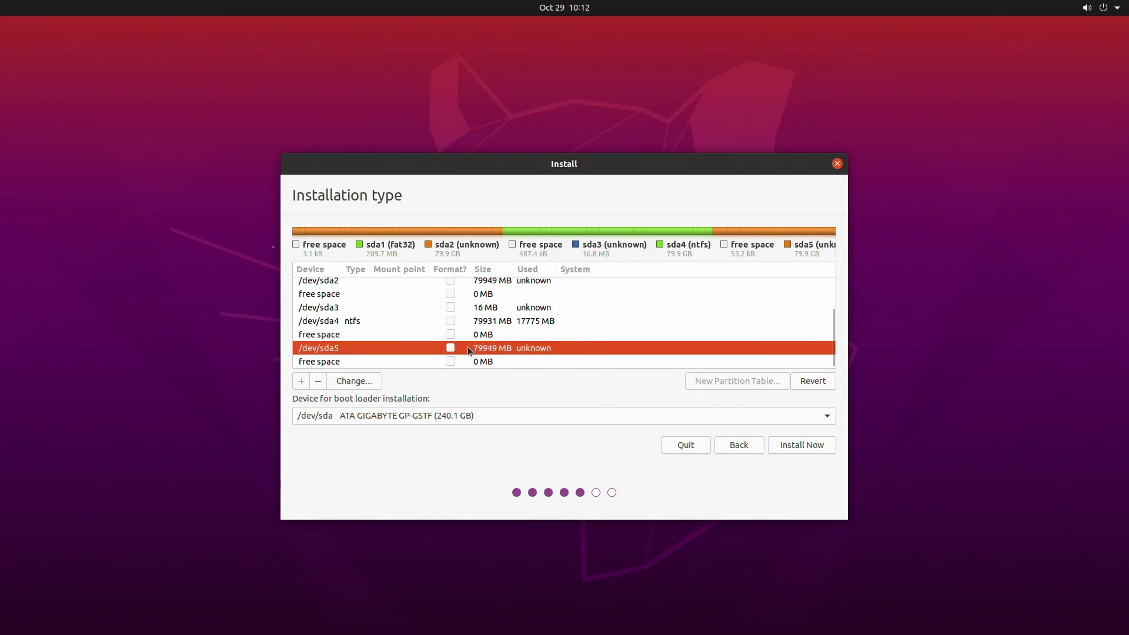
{"action": "left_click", "coordinate": [320, 380]}
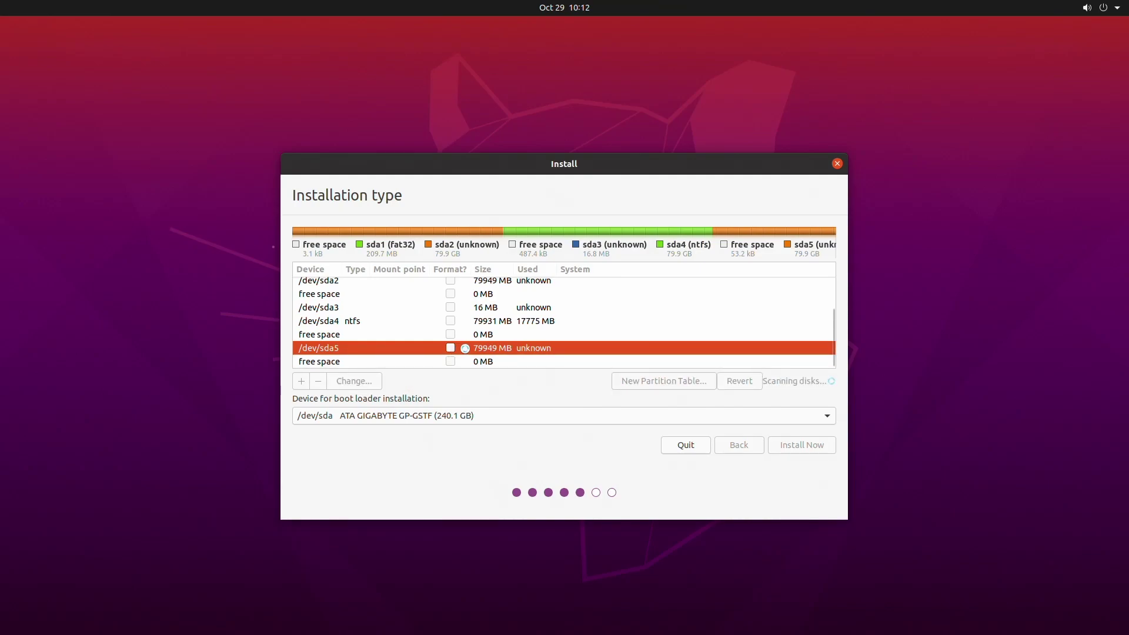
Create a 71680 MB primary Ext4 partition at the beginning of the 79949 MB free space, with mount point /
{"action": "scroll", "coordinate": [436, 349], "scroll_direction": "down", "scroll_amount": 1}
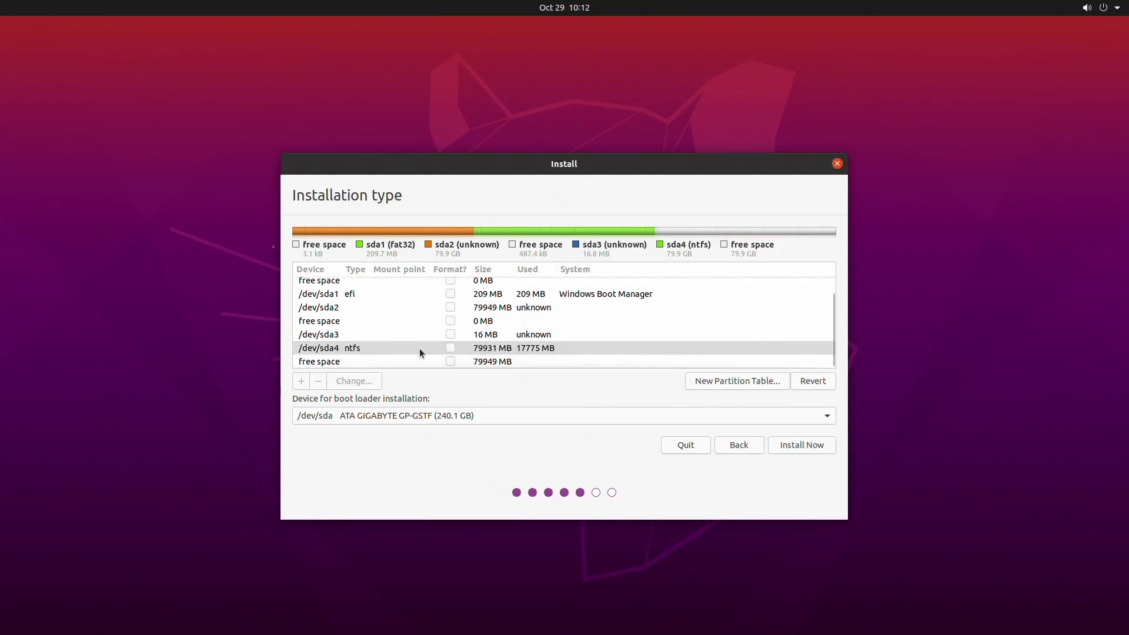
{"action": "left_click", "coordinate": [483, 361]}
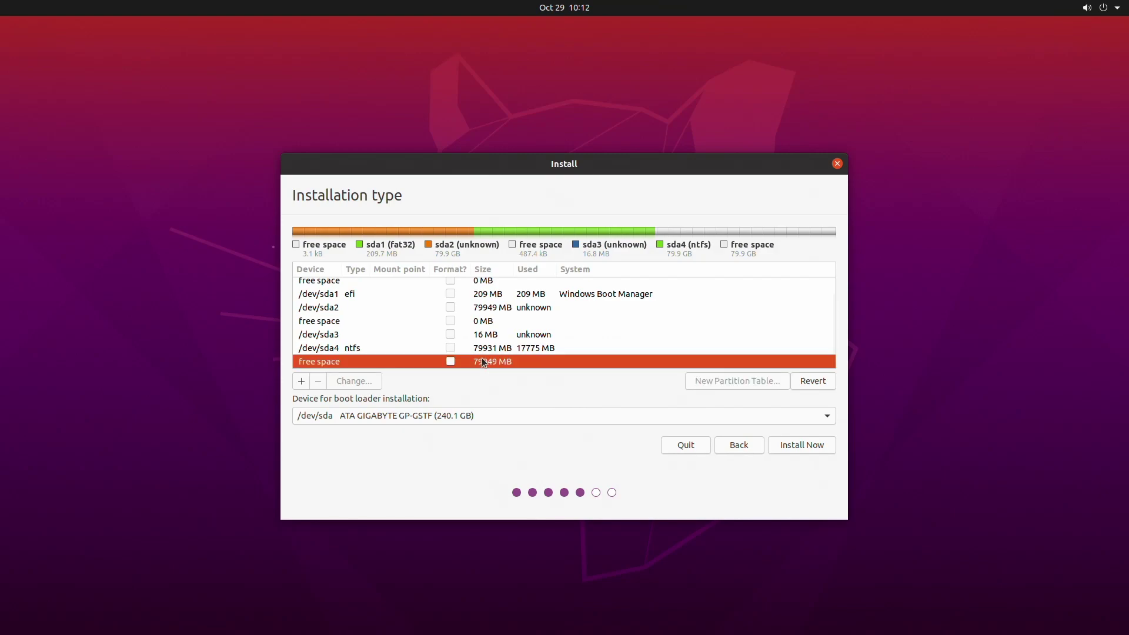
{"action": "left_click", "coordinate": [301, 381]}
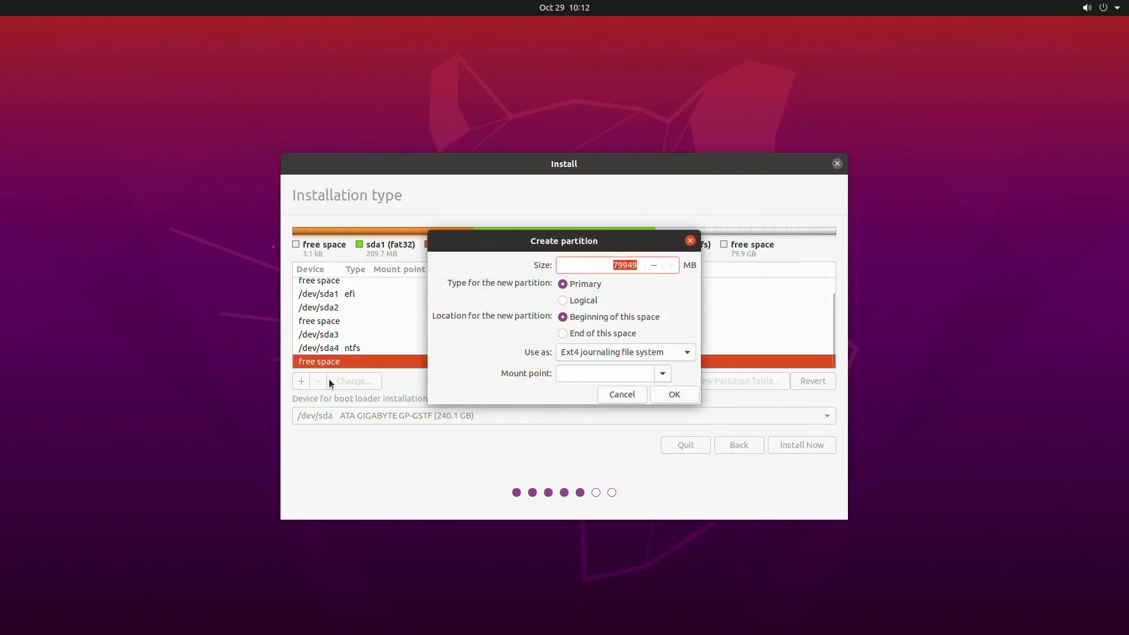
{"action": "type", "text": "71680"}
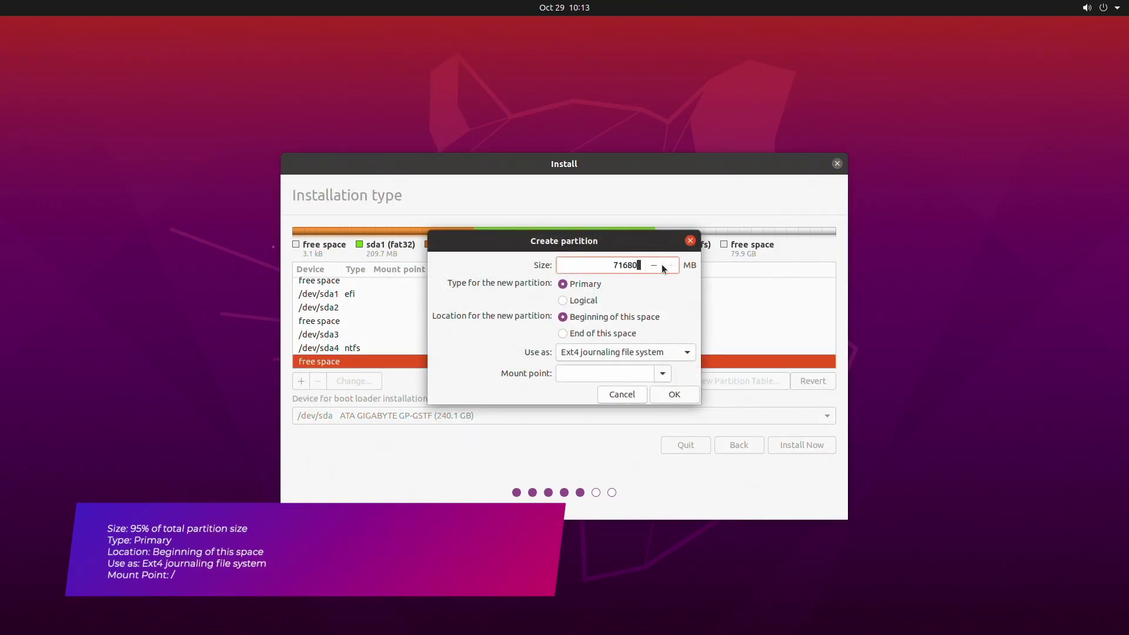
{"action": "left_click", "coordinate": [637, 353]}
{"action": "left_click", "coordinate": [638, 353]}
{"action": "left_click", "coordinate": [662, 374]}
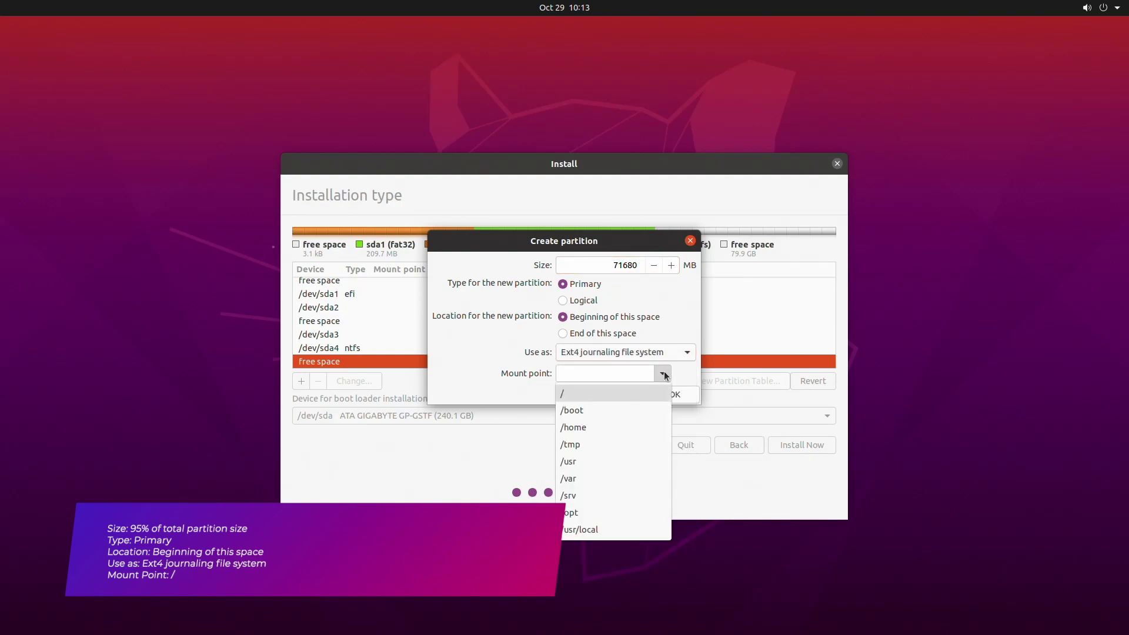
{"action": "left_click", "coordinate": [574, 391]}
{"action": "key", "text": "Return"}
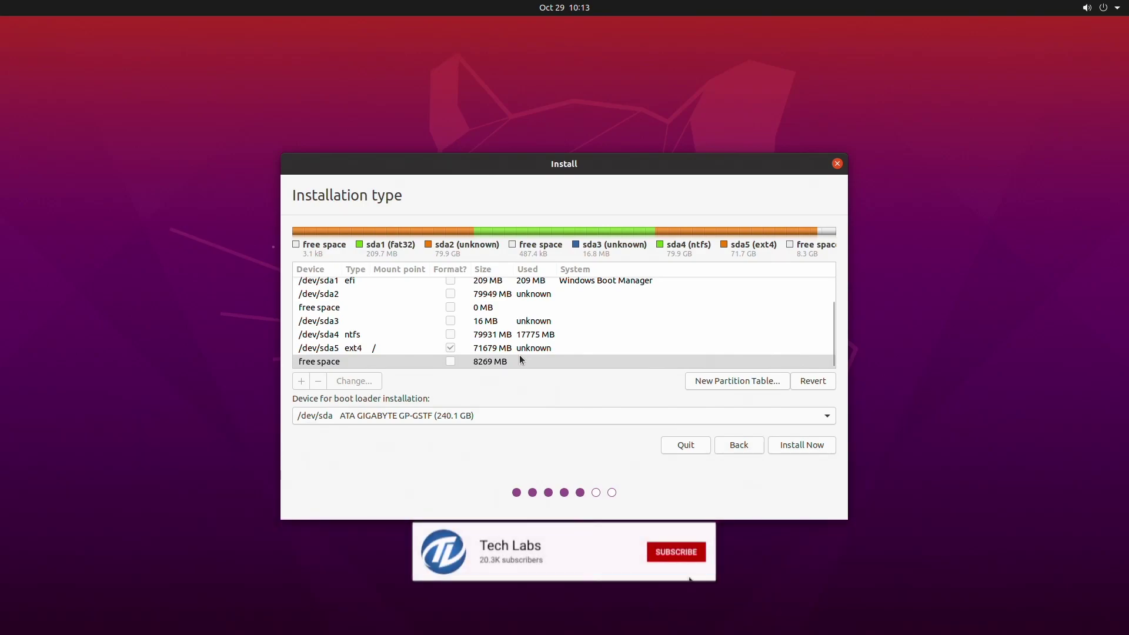
Create a primary swap area partition from all the remaining free space
{"action": "left_click", "coordinate": [520, 360]}
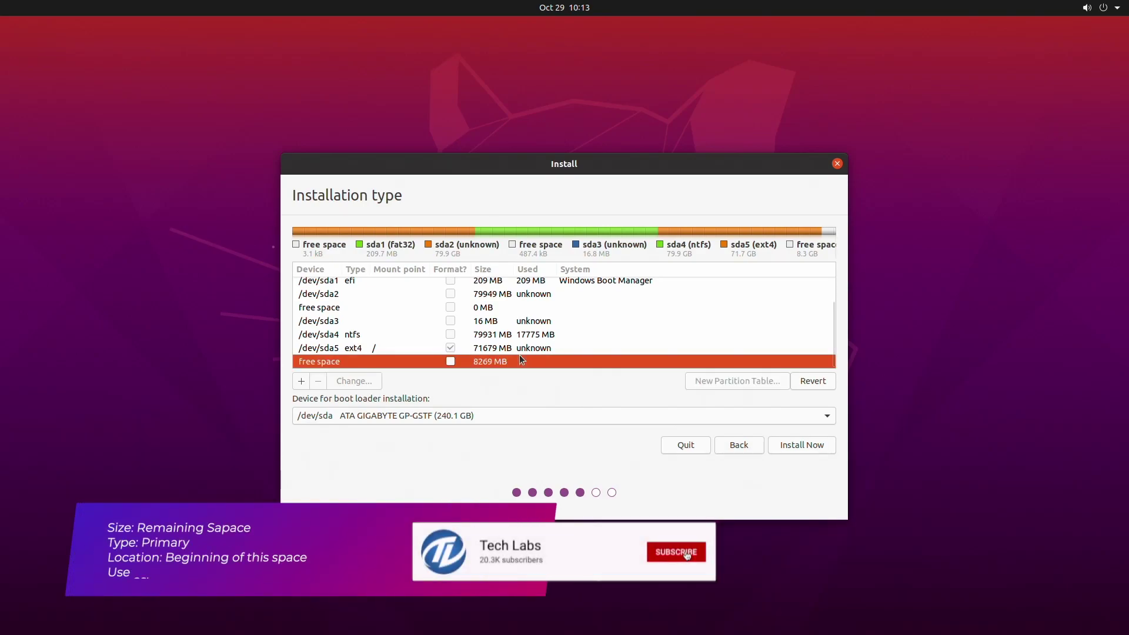
{"action": "left_click", "coordinate": [301, 381]}
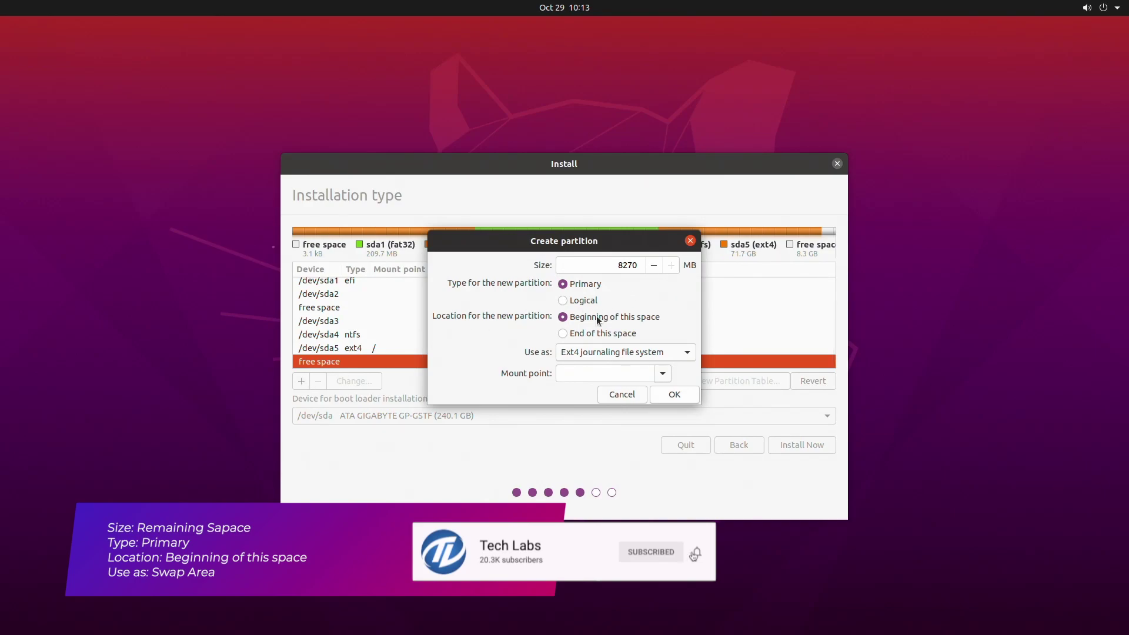
{"action": "left_click", "coordinate": [659, 352]}
{"action": "left_click", "coordinate": [620, 490]}
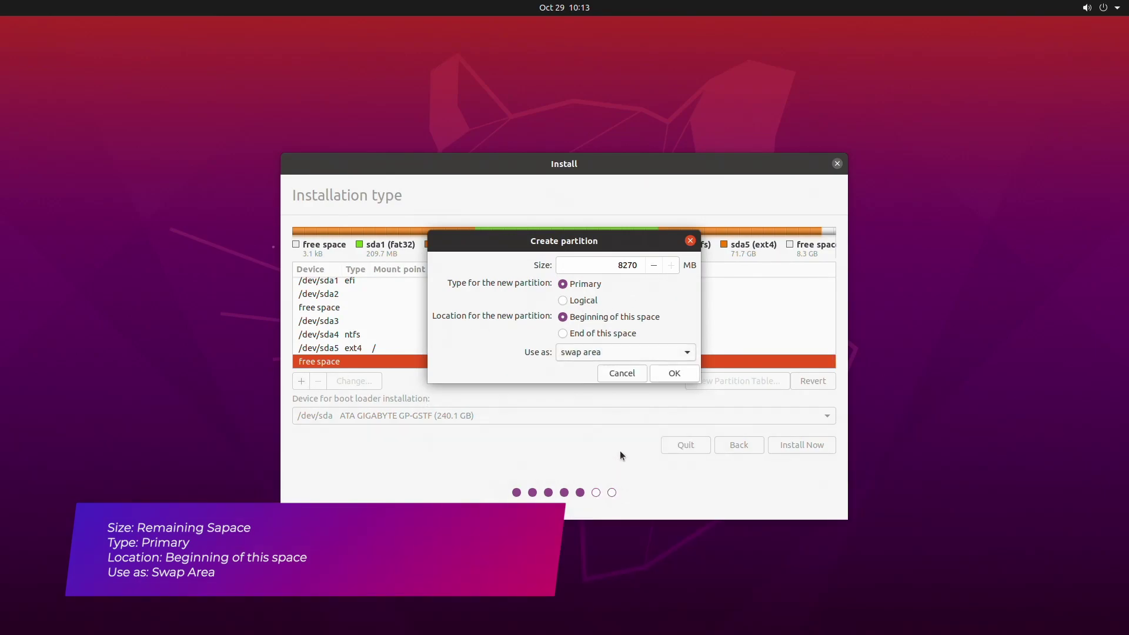
{"action": "left_click", "coordinate": [674, 374]}
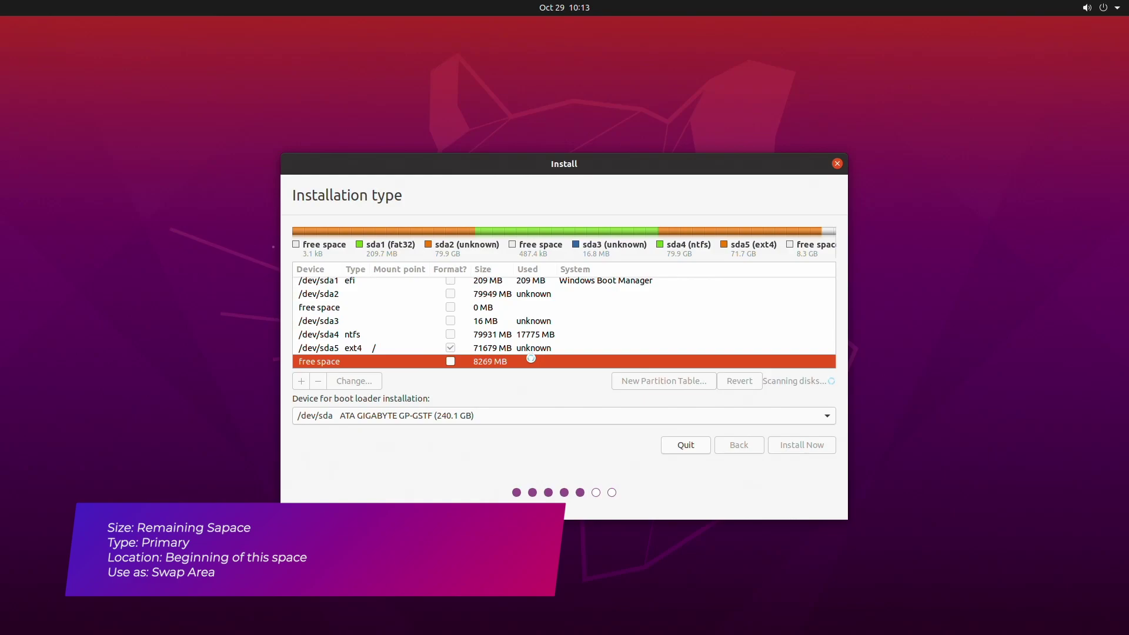
Start the installation by writing the partition changes to disk, and accept New York as the location
{"action": "left_click", "coordinate": [527, 333]}
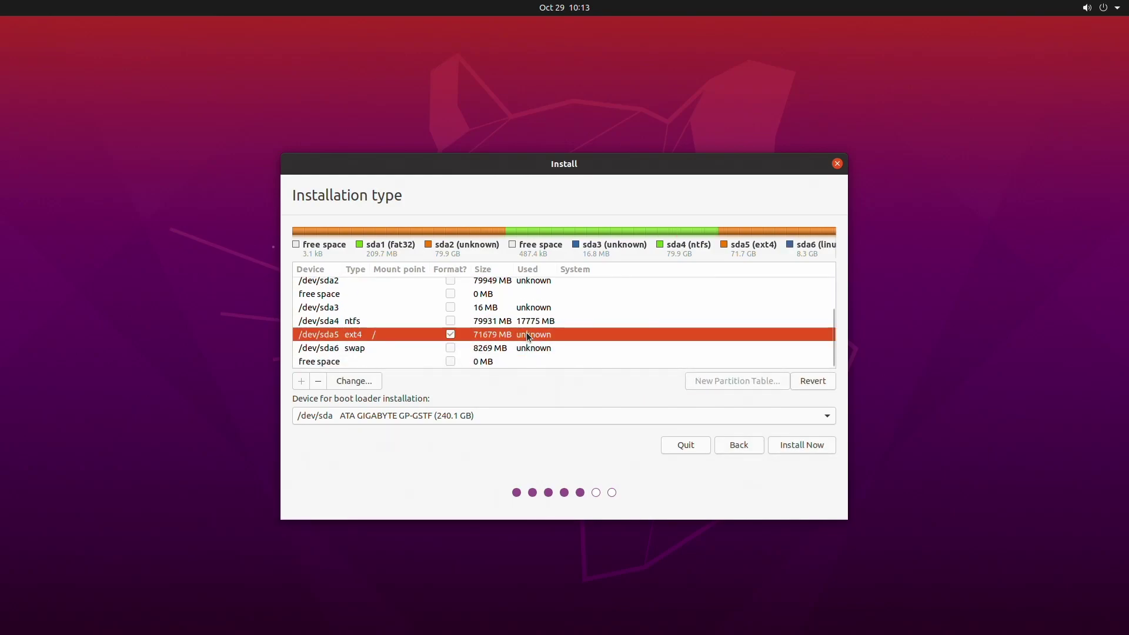
{"action": "left_click", "coordinate": [802, 445]}
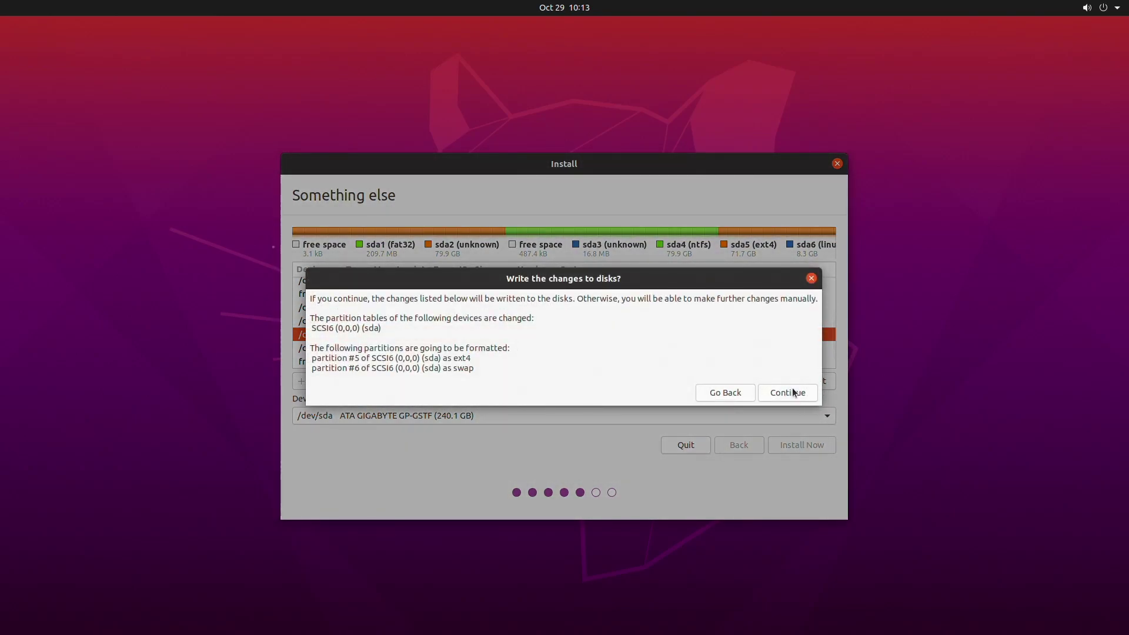
{"action": "left_click", "coordinate": [789, 393]}
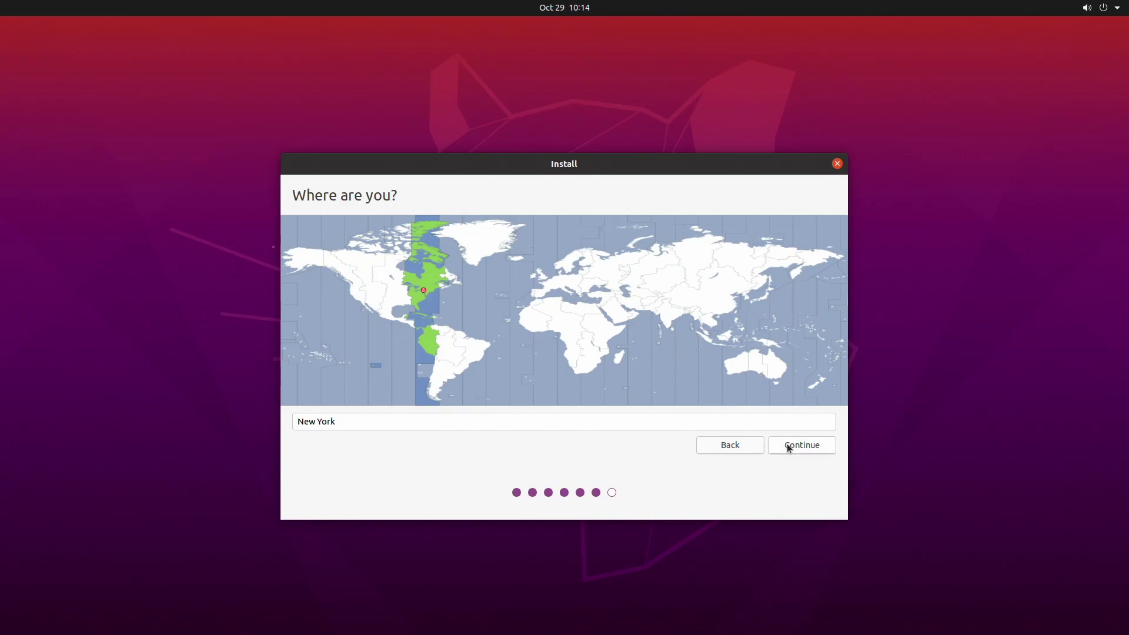
{"action": "left_click", "coordinate": [788, 448]}
Create the Ubuntu user account named Tech Labs, entering and confirming the account password
{"action": "type", "text": "Tech L"}
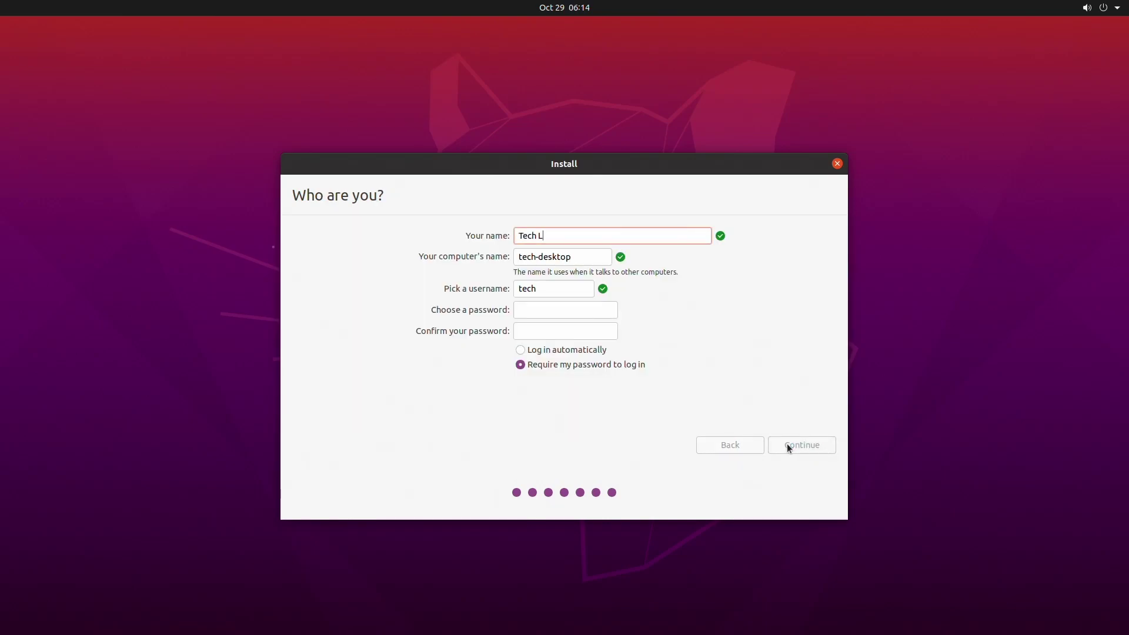
{"action": "type", "text": "abs"}
{"action": "left_click", "coordinate": [532, 309]}
{"action": "type", "text": "••••••"}
{"action": "left_click", "coordinate": [534, 334]}
{"action": "type", "text": "••••••"}
{"action": "left_click", "coordinate": [794, 446]}
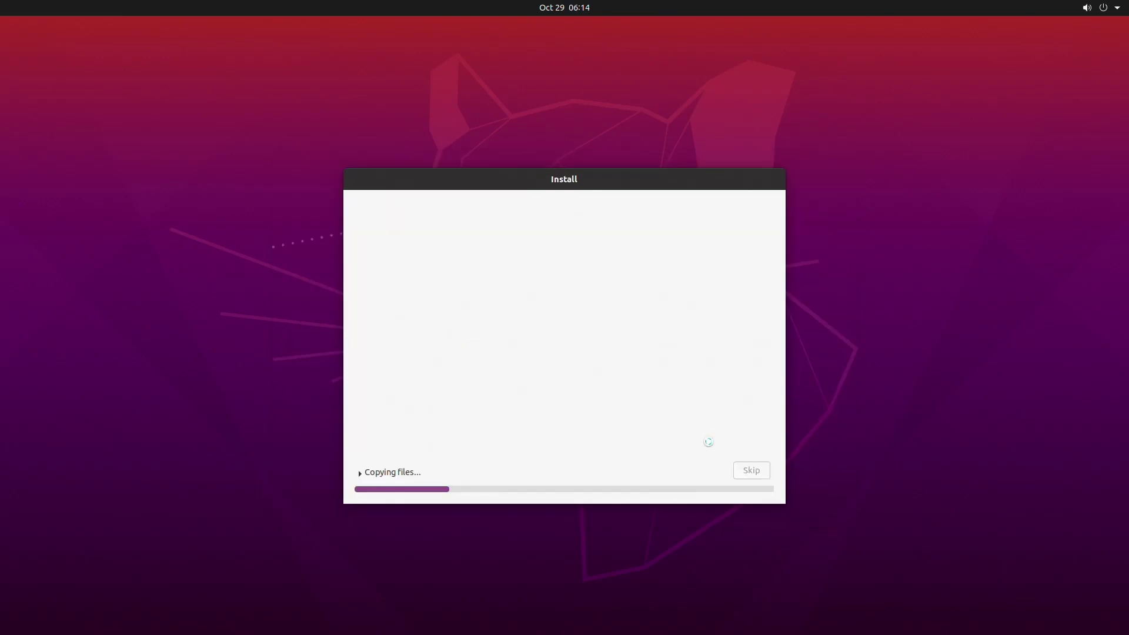
Expand the installation details and restart the computer once the Ubuntu installation is complete
{"action": "left_click", "coordinate": [359, 473]}
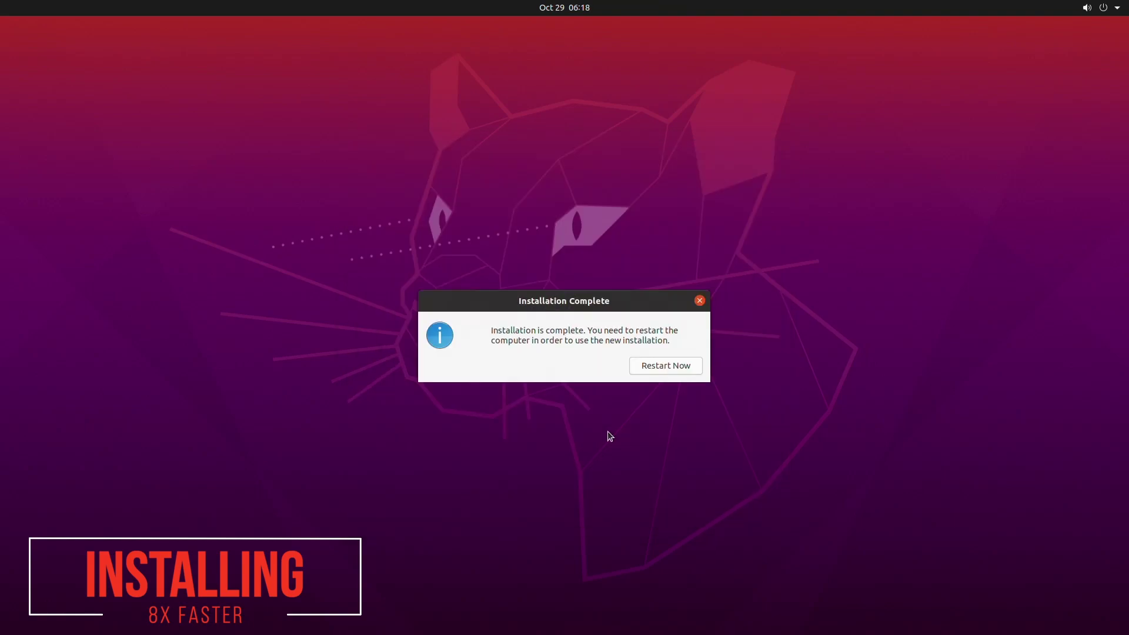
{"action": "left_click", "coordinate": [666, 365]}
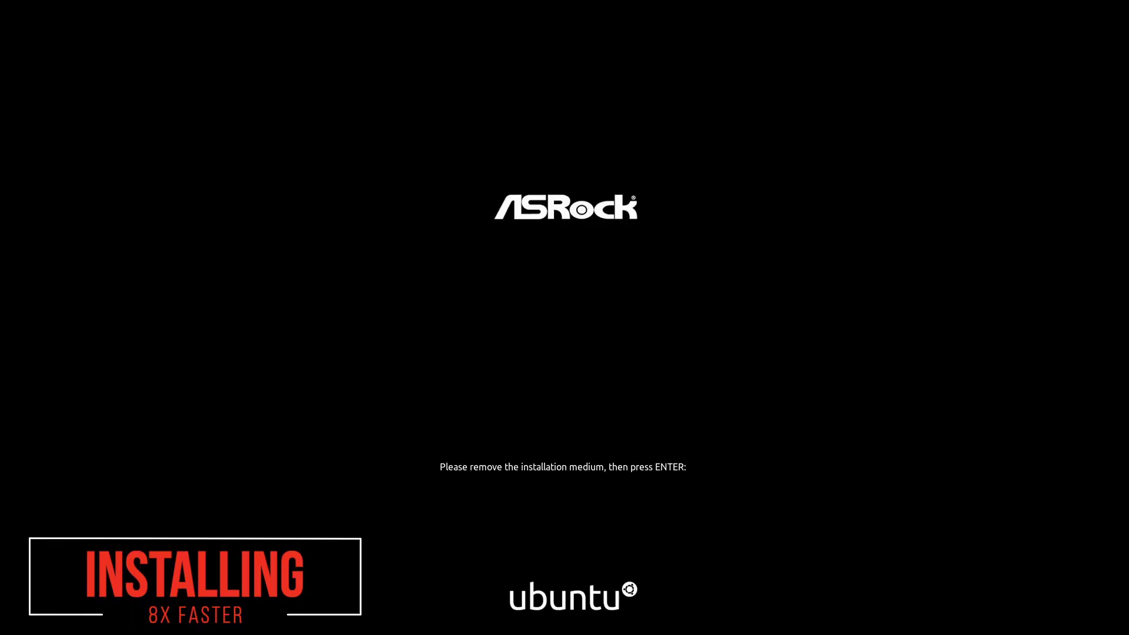
{"action": "key", "text": "Return"}
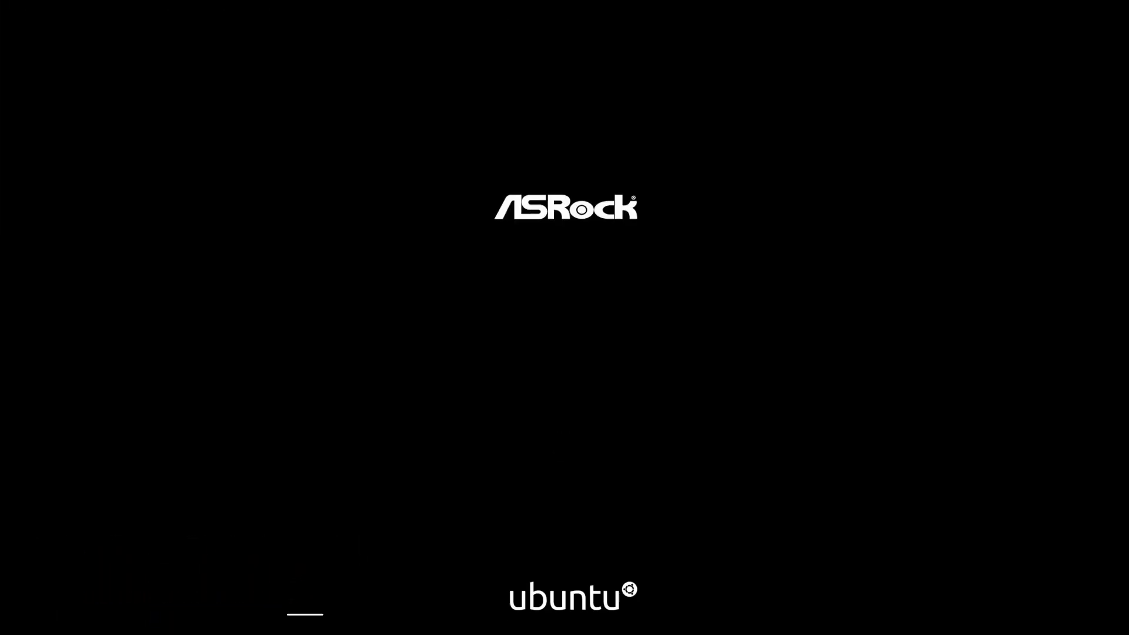
Log in to Ubuntu with the account password, skip Livepatch setup and agree to send system info to Canonical
{"action": "type", "text": "******"}
{"action": "key", "text": "Return"}
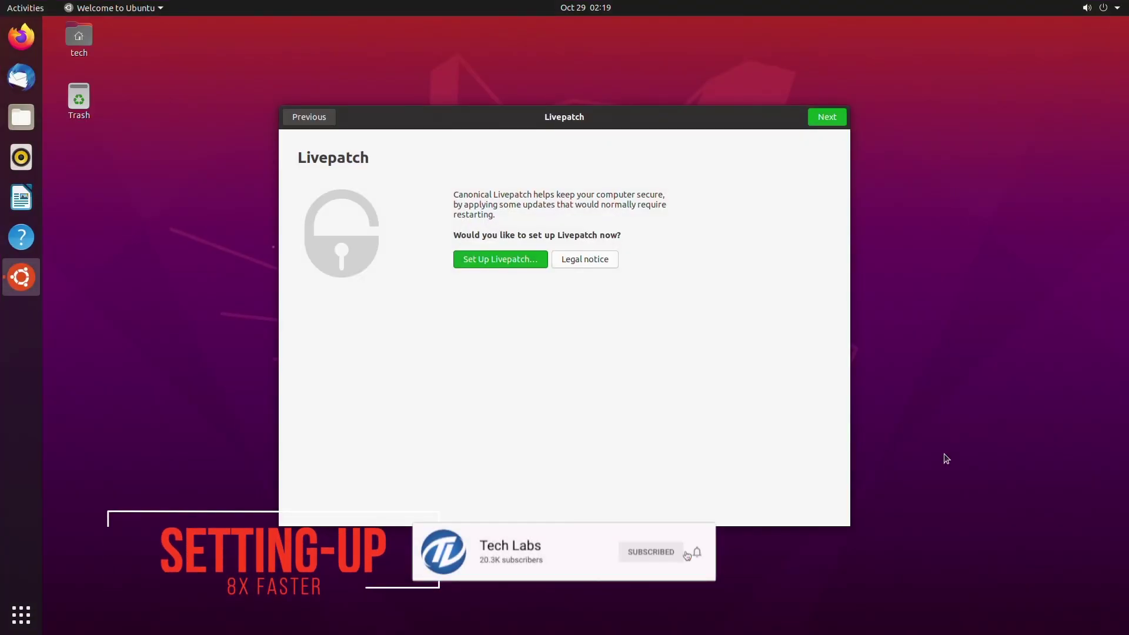
{"action": "left_click", "coordinate": [824, 116]}
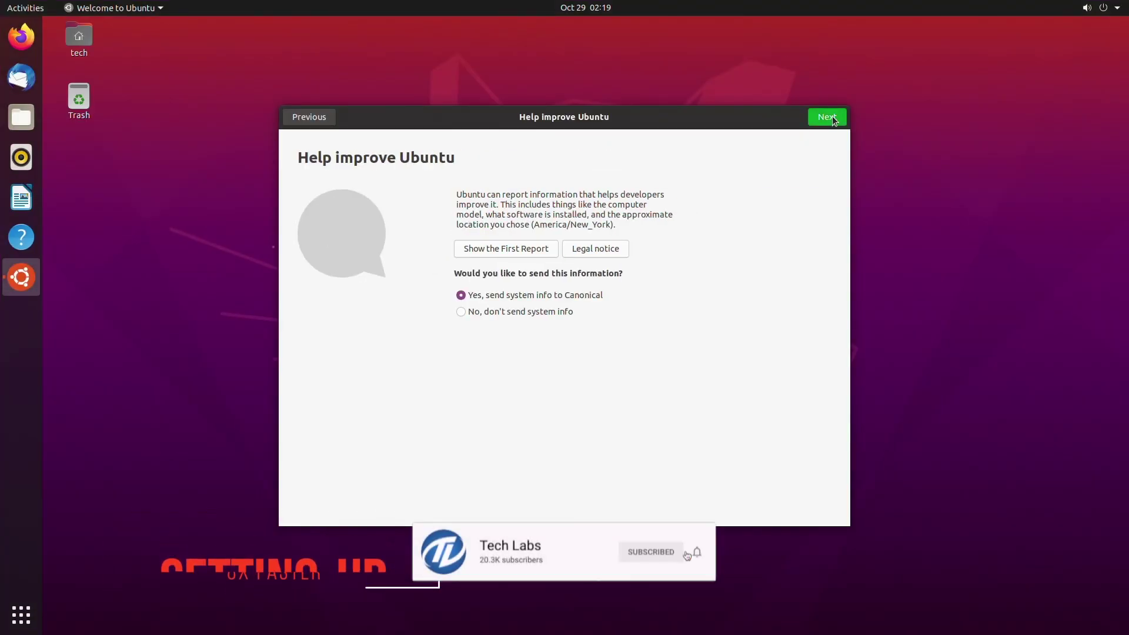
{"action": "left_click", "coordinate": [835, 122]}
Restart the computer from the Ubuntu desktop
{"action": "left_click", "coordinate": [1103, 8]}
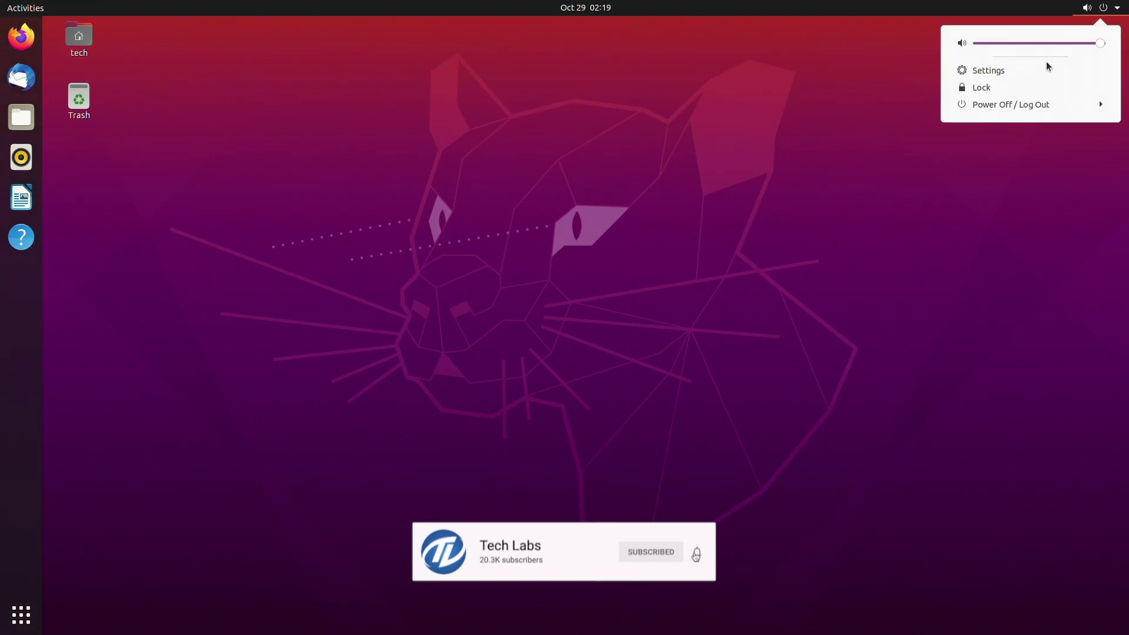
{"action": "left_click", "coordinate": [1017, 107]}
{"action": "left_click", "coordinate": [1005, 165]}
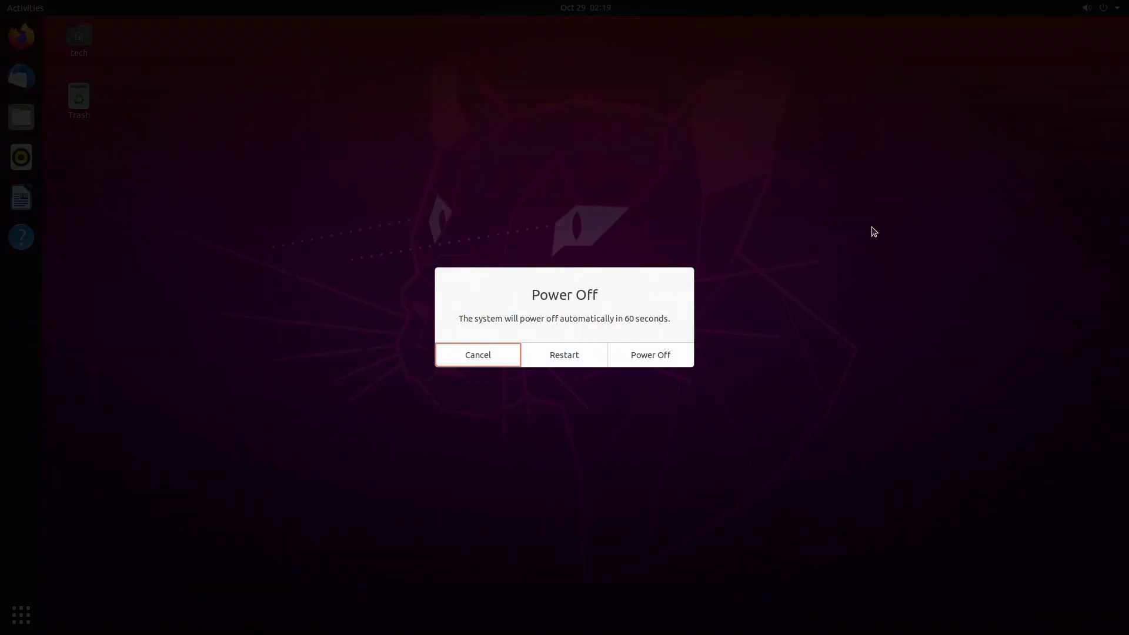
{"action": "left_click", "coordinate": [591, 351]}
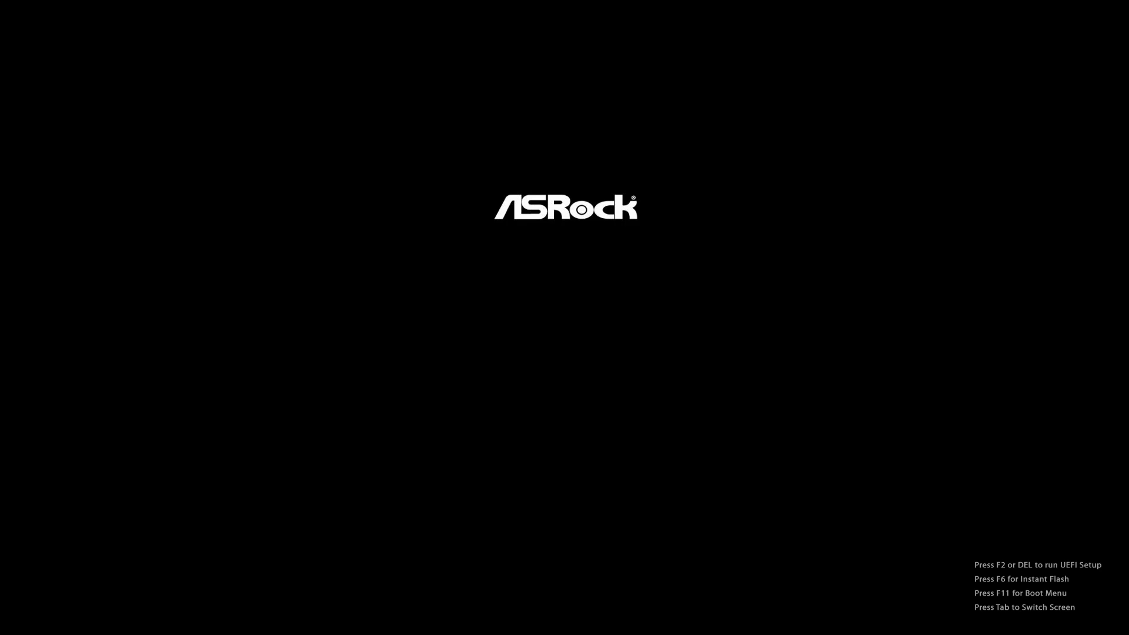
Open the UEFI boot device selection and boot from UEFI: SanDisk, Partition 1
{"action": "key", "text": "F11"}
{"action": "key", "text": "Down"}
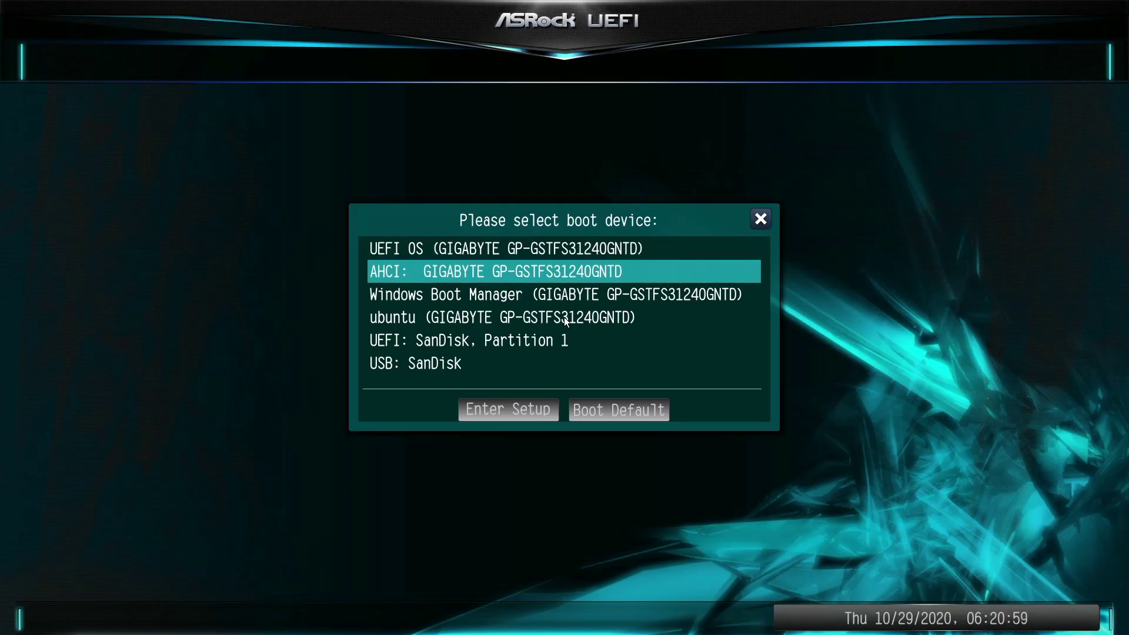
{"action": "key", "text": "Down"}
{"action": "key", "text": "Down"}
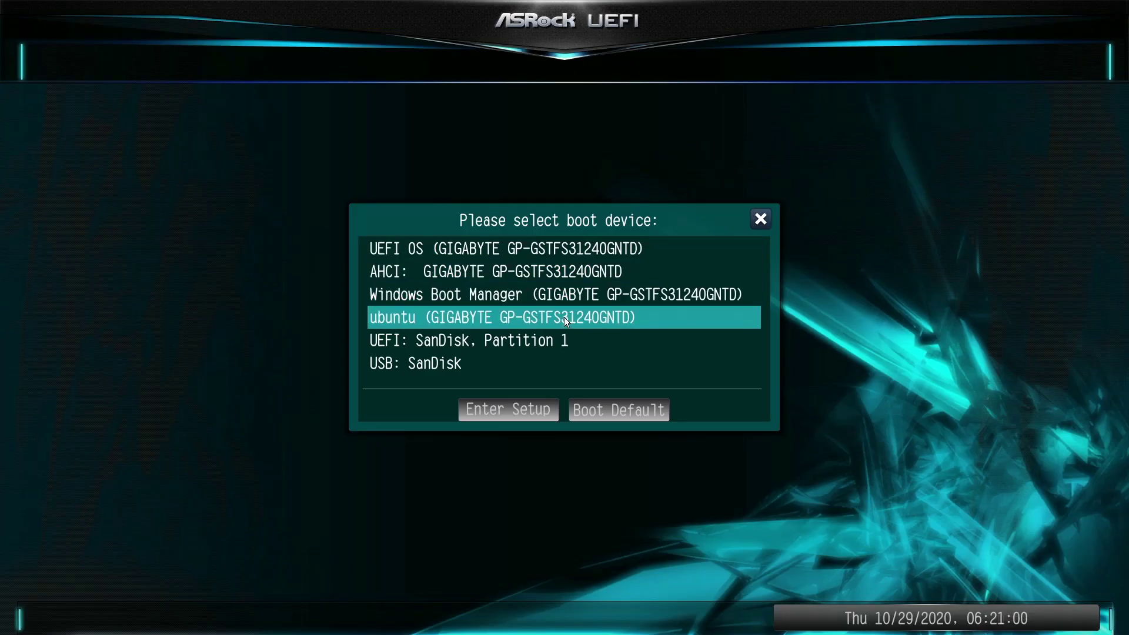
{"action": "key", "text": "Down"}
{"action": "key", "text": "Return"}
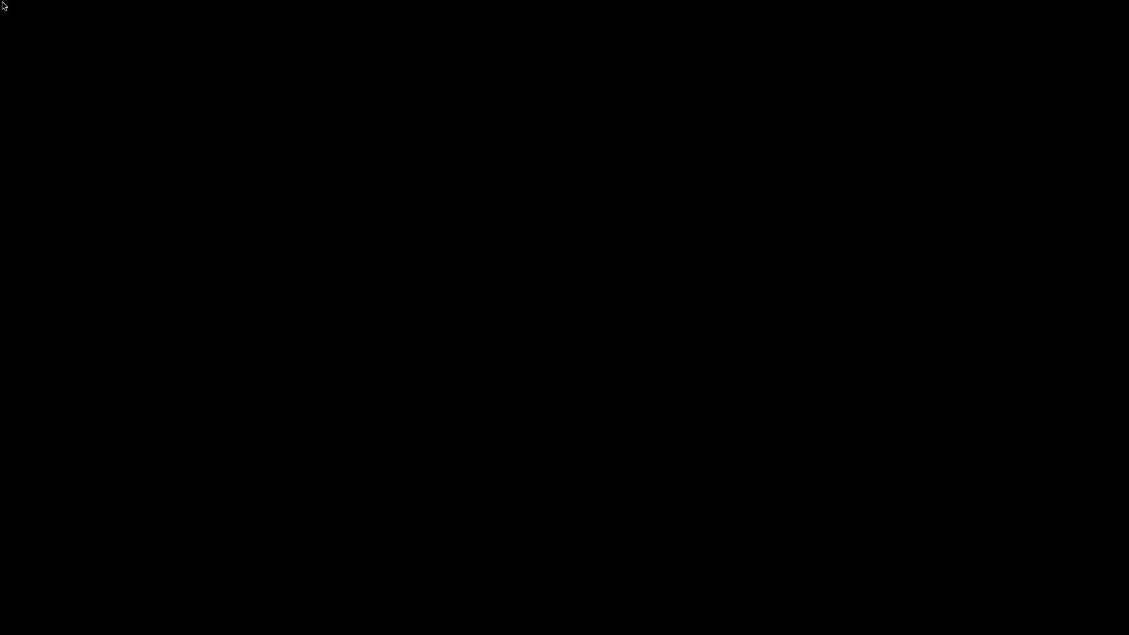
Boot from Macintosh HD in the boot picker and log in to macOS with the account password
{"action": "key", "text": "Right"}
{"action": "key", "text": "Right"}
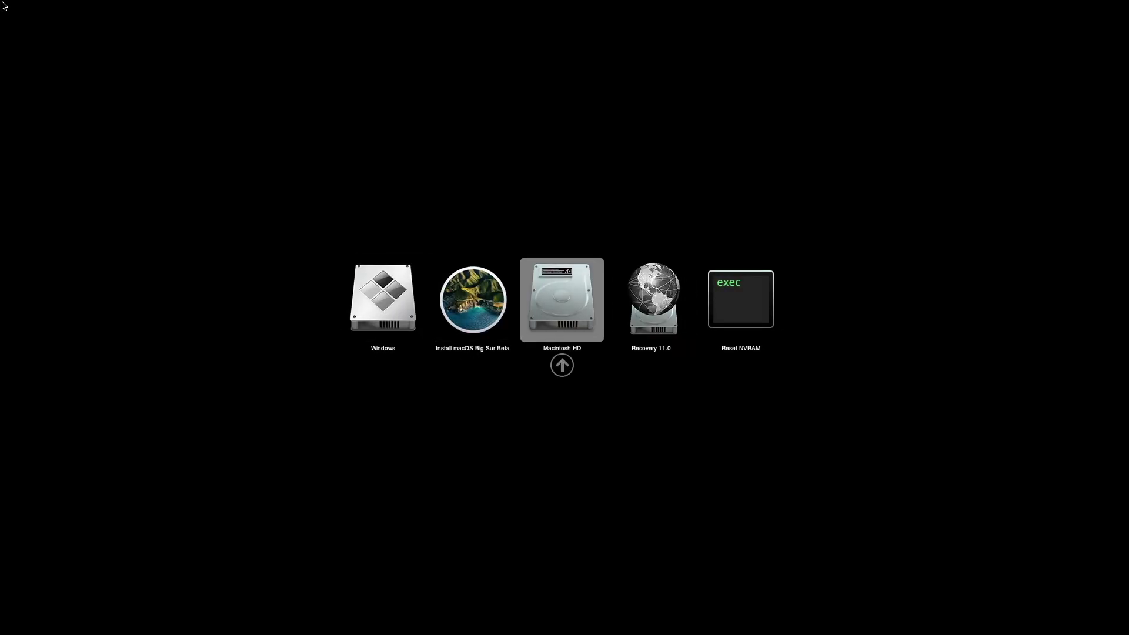
{"action": "key", "text": "Return"}
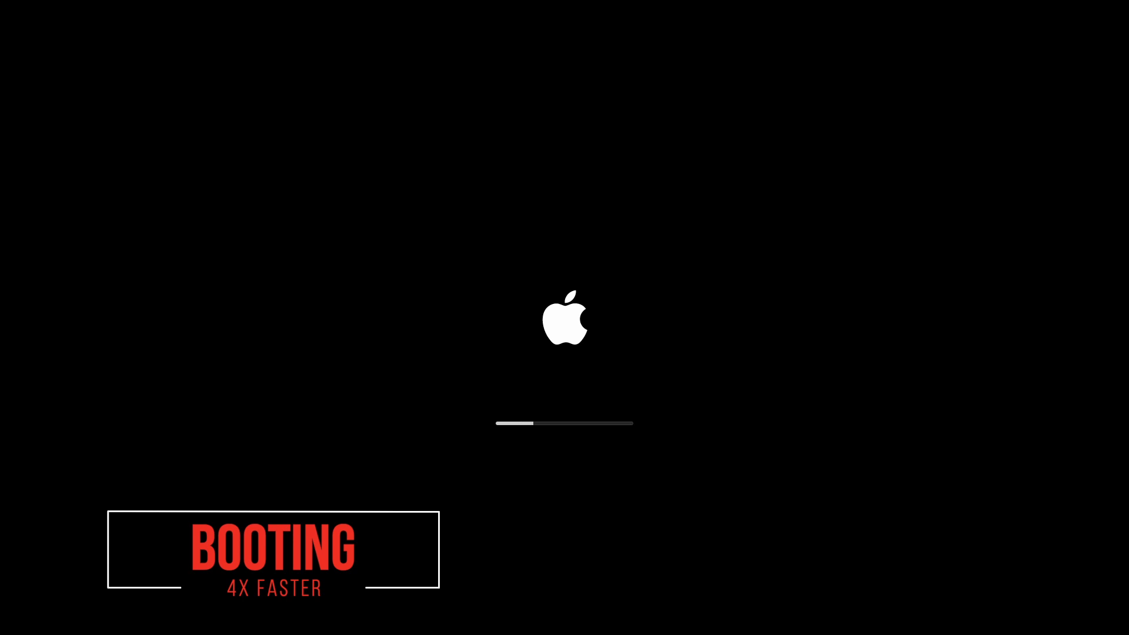
{"action": "type", "text": "••"}
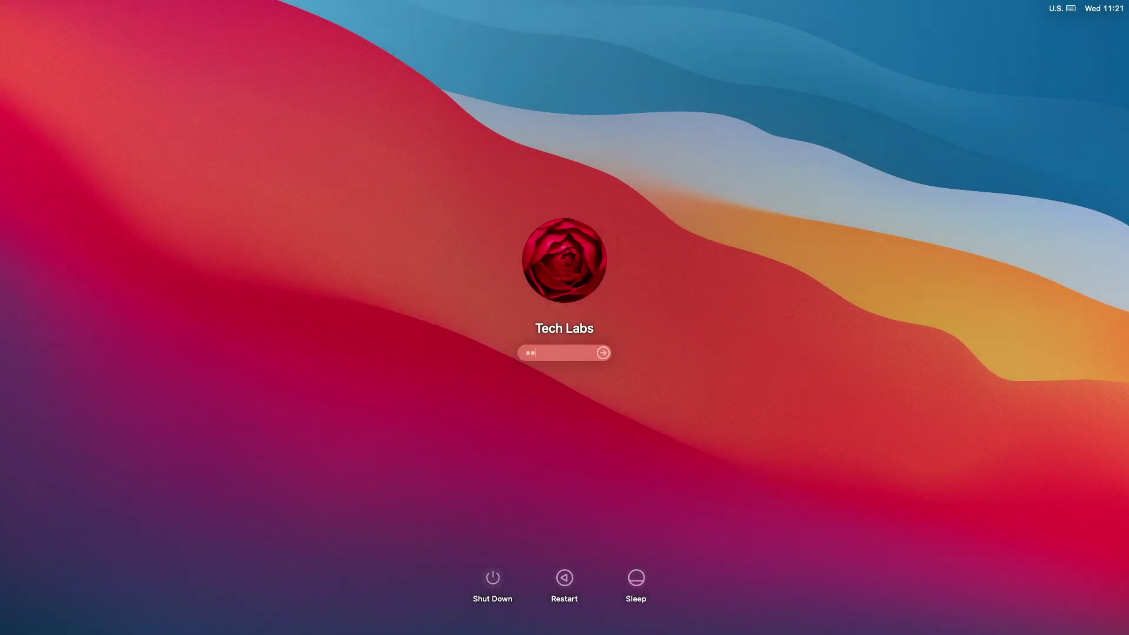
{"action": "key", "text": "Return"}
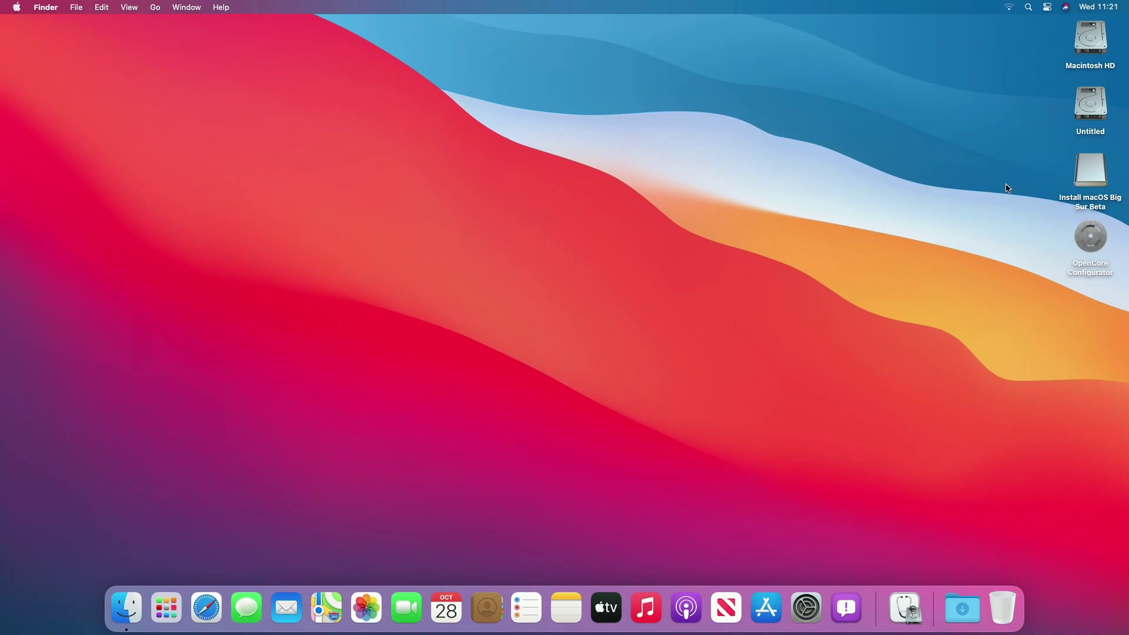
Eject the Install macOS Big Sur Beta disk and mount the internal disk's EFI partition with OpenCore Configurator, authorizing with the account password
{"action": "right_click", "coordinate": [1093, 168]}
{"action": "left_click", "coordinate": [1042, 191]}
{"action": "double_click", "coordinate": [1082, 172]}
{"action": "left_click", "coordinate": [988, 8]}
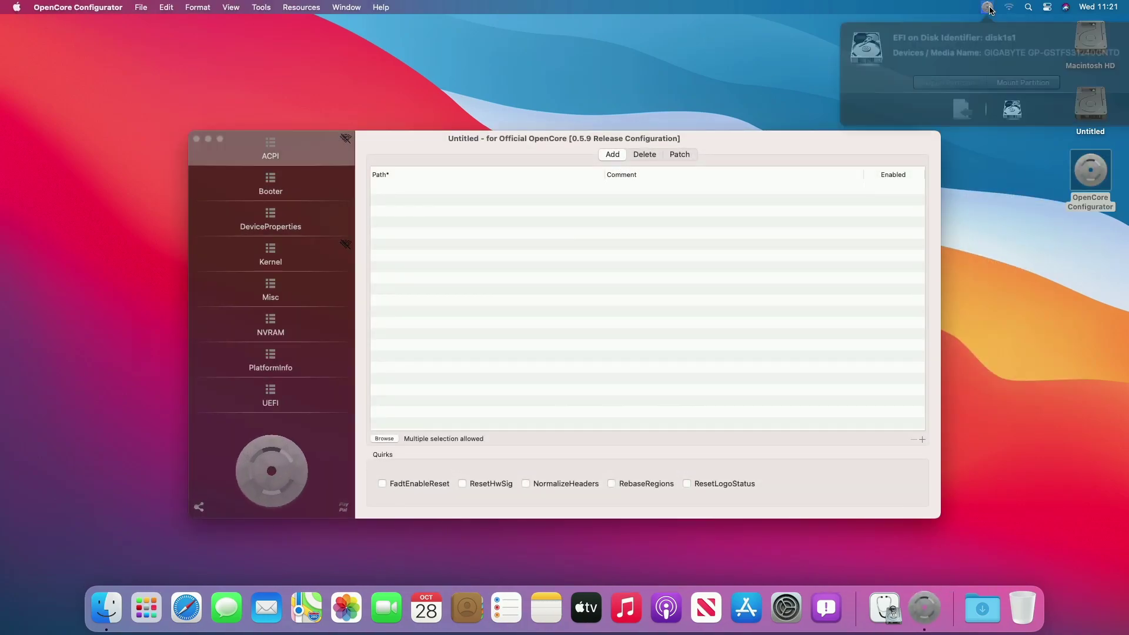
{"action": "left_click", "coordinate": [1023, 83]}
{"action": "type", "text": "••••"}
{"action": "key", "text": "Return"}
{"action": "left_click", "coordinate": [77, 8]}
{"action": "left_click", "coordinate": [78, 168]}
Open config.plist from the EFI volume's OC folder and show the Tools list of the Misc section
{"action": "left_click", "coordinate": [1087, 101]}
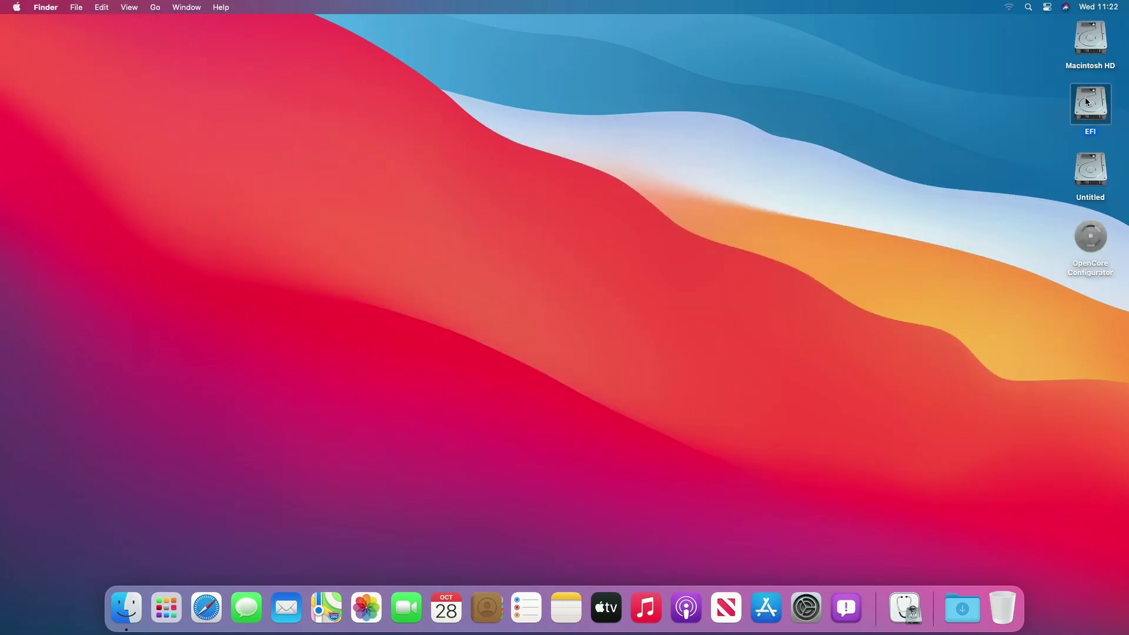
{"action": "double_click", "coordinate": [1088, 102]}
{"action": "double_click", "coordinate": [420, 149]}
{"action": "double_click", "coordinate": [486, 154]}
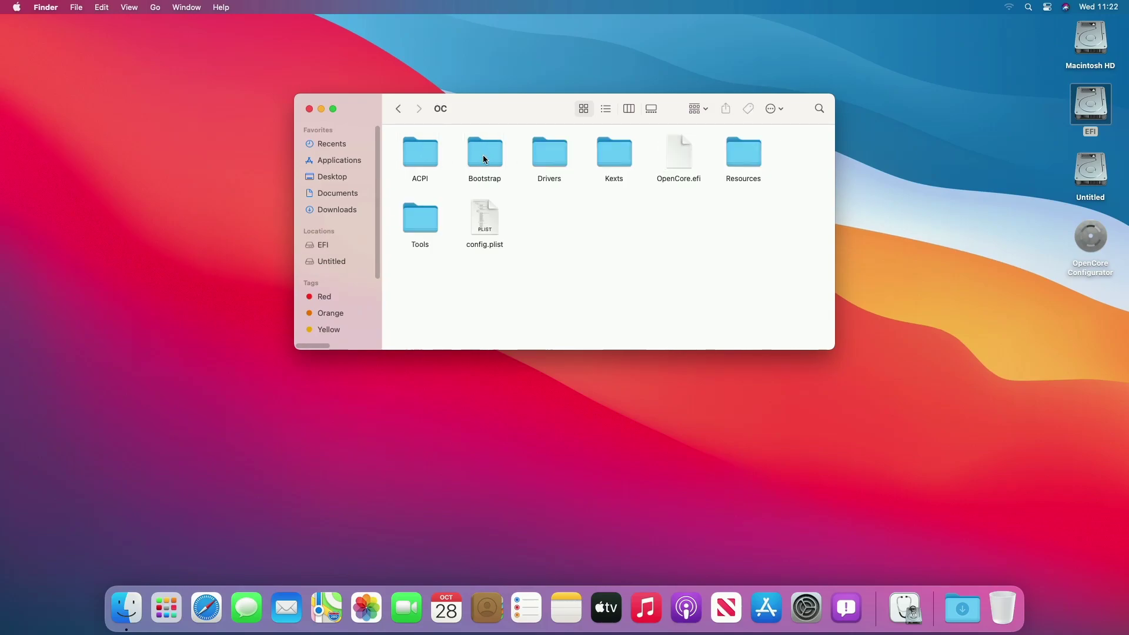
{"action": "double_click", "coordinate": [485, 219]}
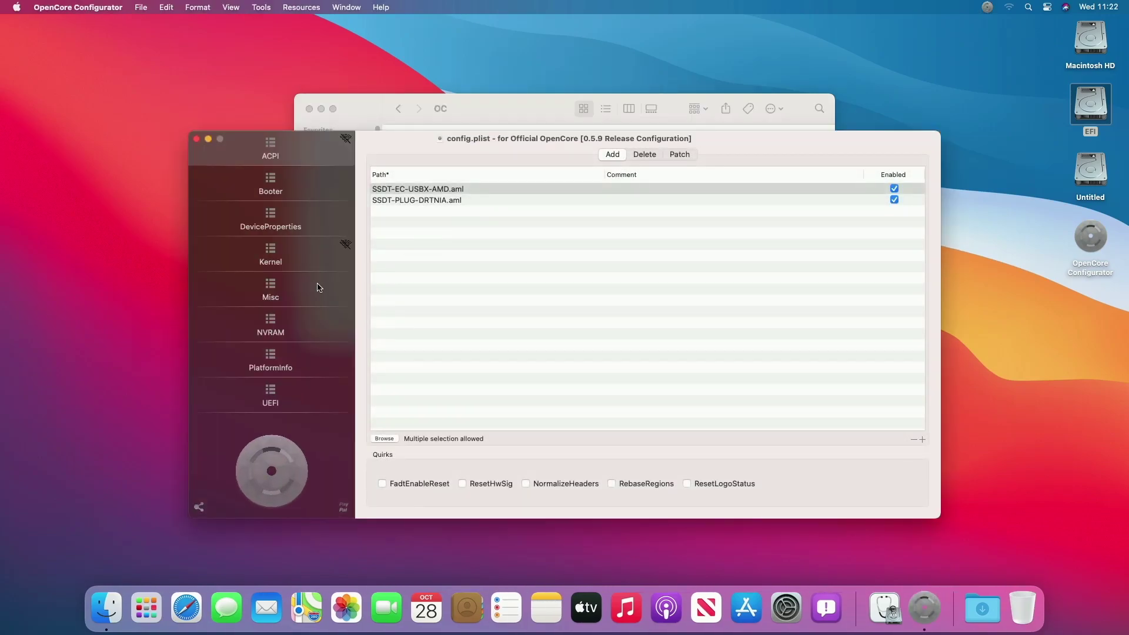
{"action": "left_click", "coordinate": [318, 287]}
{"action": "left_click", "coordinate": [700, 233]}
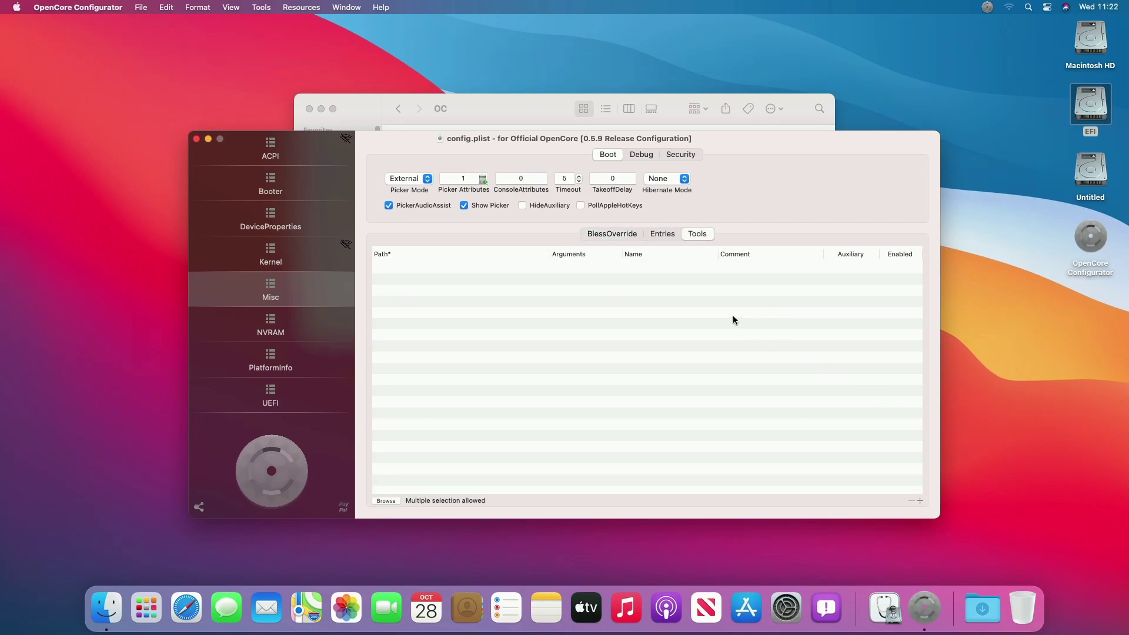
Add OpenShell.efi from the OC Tools folder to the configuration's tools, and close config.plist with the changes saved
{"action": "left_click", "coordinate": [520, 114]}
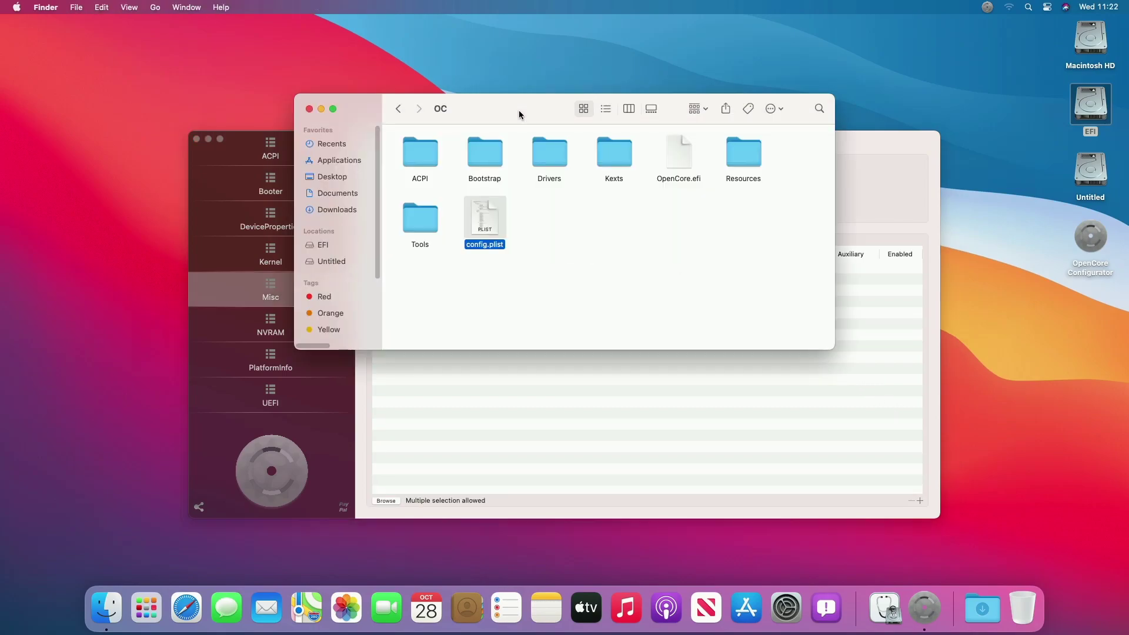
{"action": "double_click", "coordinate": [430, 220]}
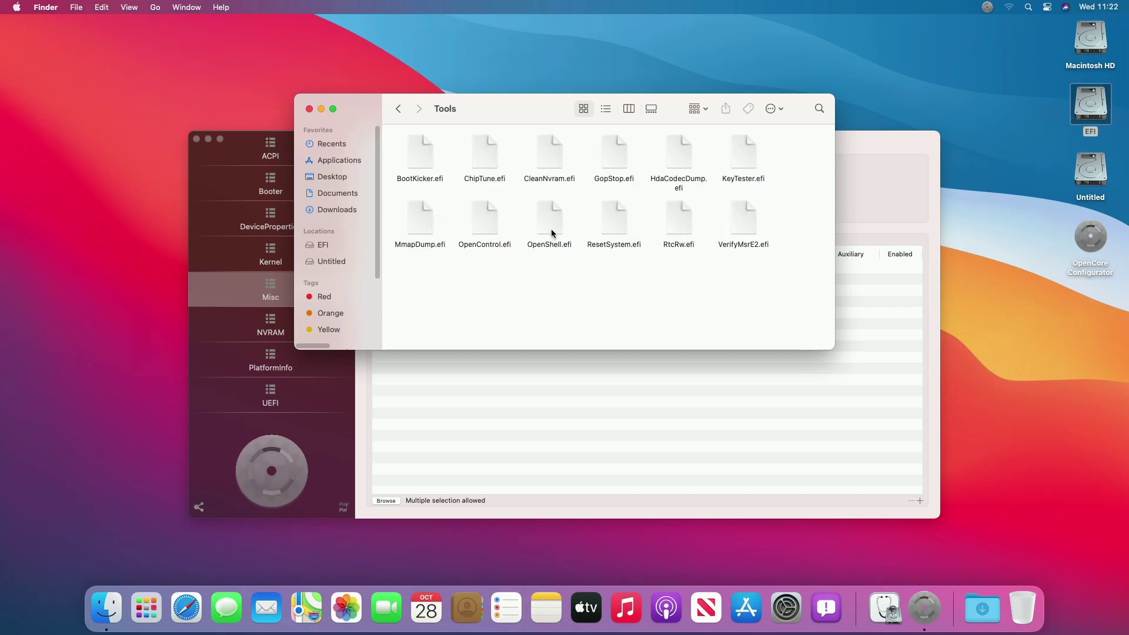
{"action": "left_click_drag", "start_coordinate": [551, 233], "coordinate": [623, 394]}
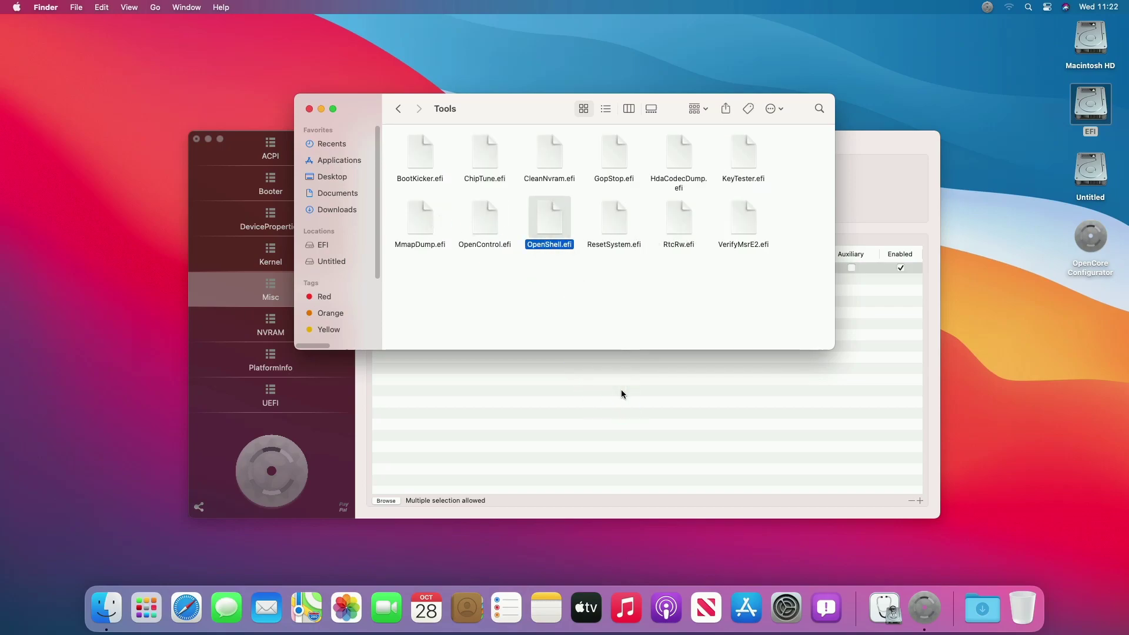
{"action": "left_click", "coordinate": [766, 380]}
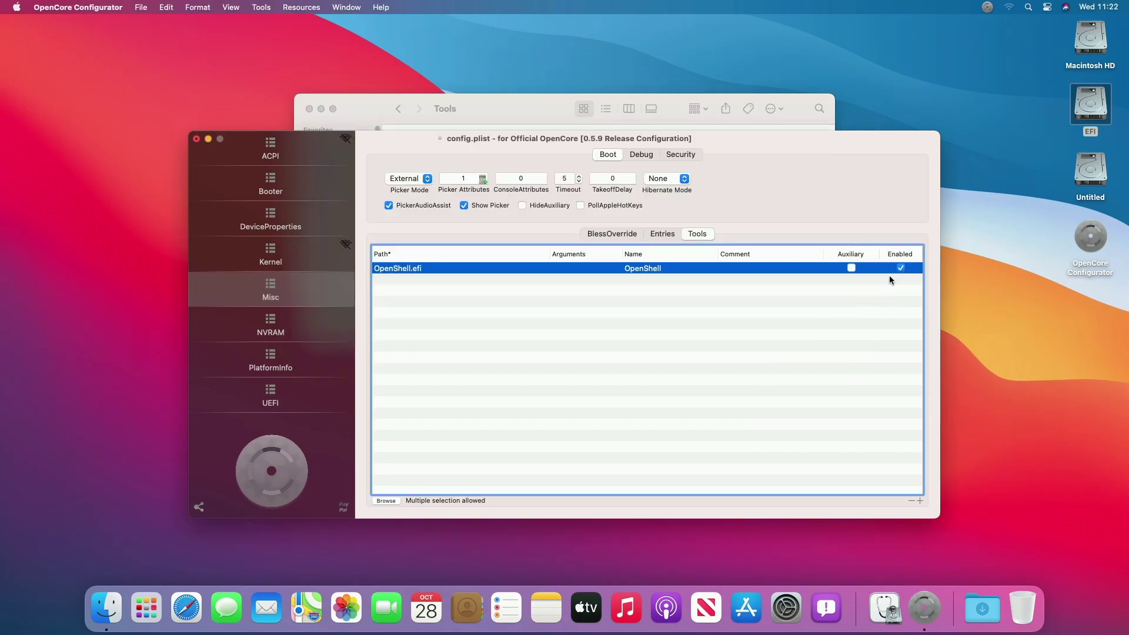
{"action": "left_click", "coordinate": [197, 140]}
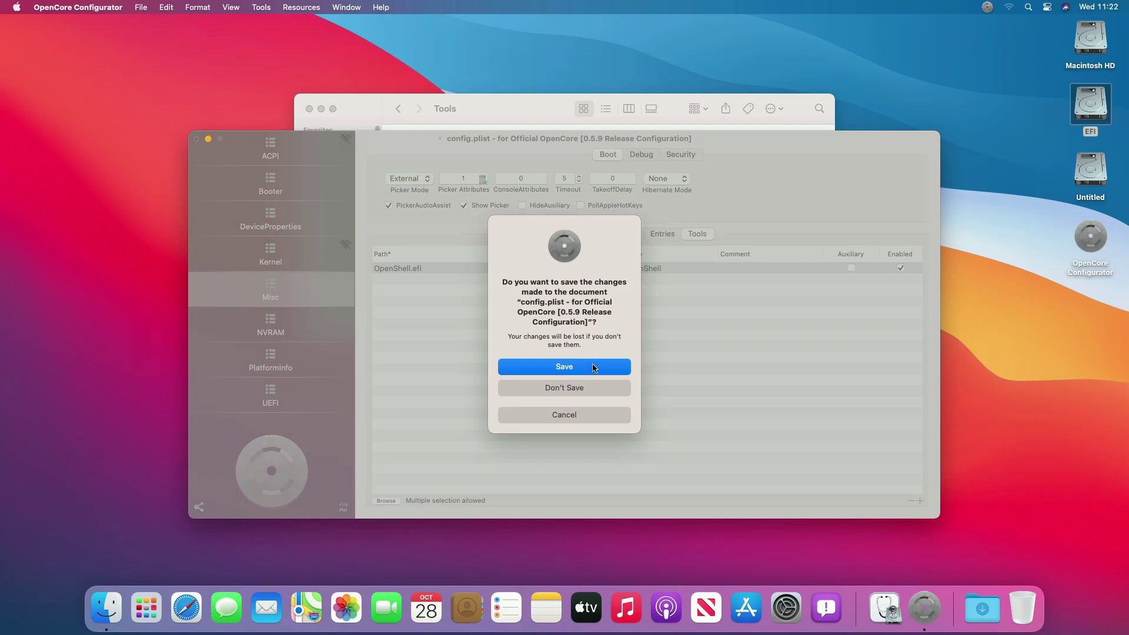
{"action": "left_click", "coordinate": [593, 367]}
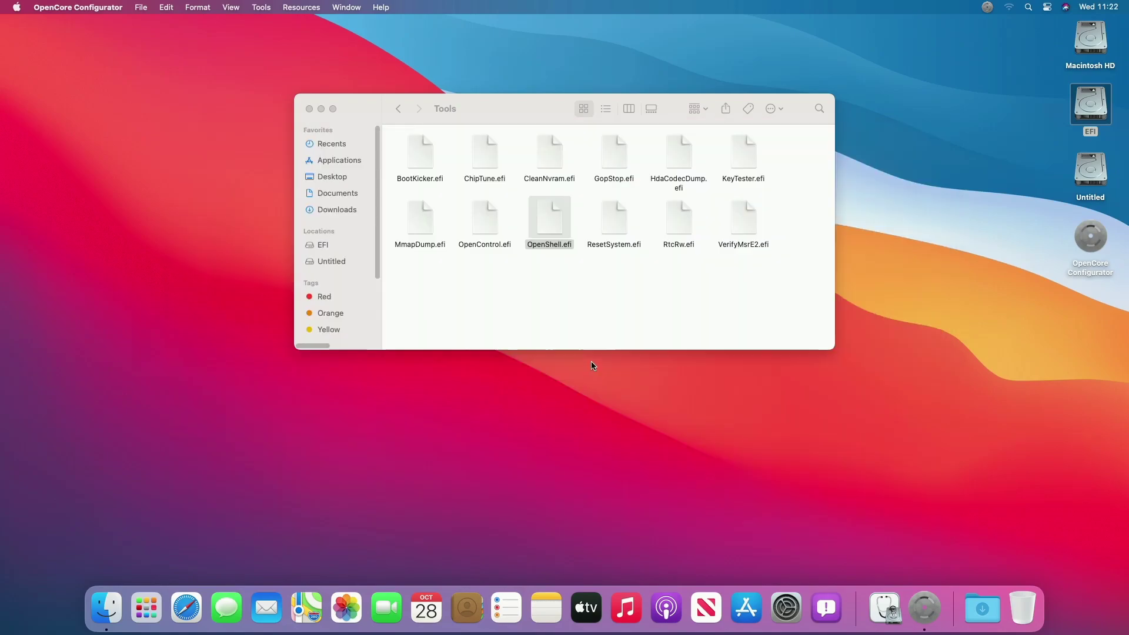
Move the ubuntu and Microsoft folders from the EFI folder to the desktop
{"action": "left_click", "coordinate": [400, 109]}
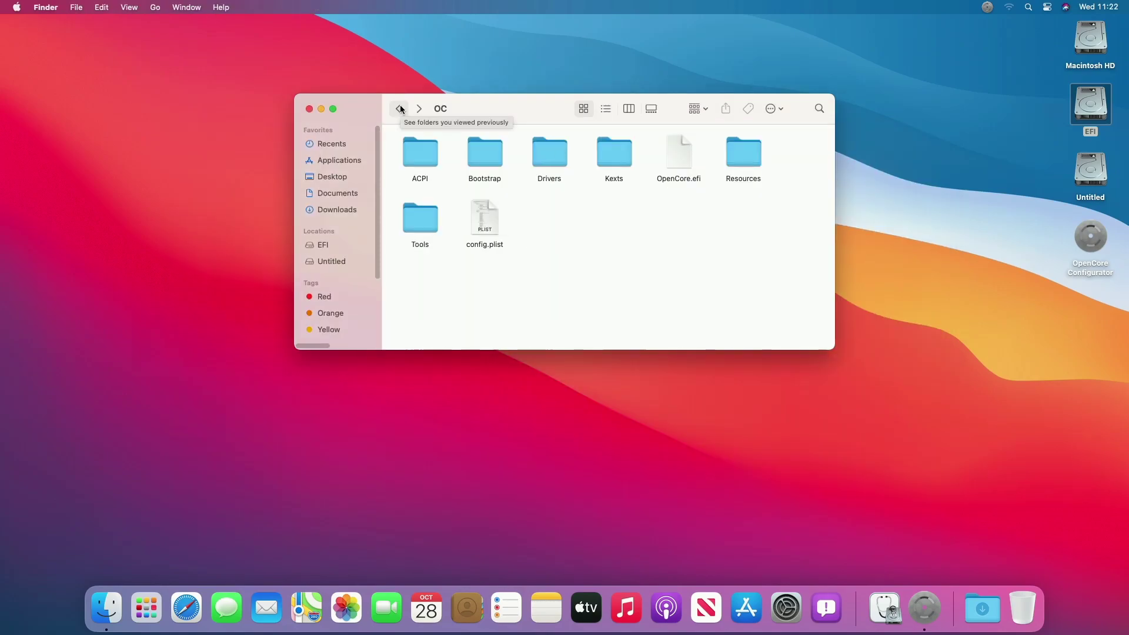
{"action": "left_click", "coordinate": [401, 109]}
{"action": "left_click_drag", "start_coordinate": [542, 194], "coordinate": [855, 274]}
{"action": "left_click_drag", "start_coordinate": [549, 194], "coordinate": [612, 152]}
{"action": "left_click_drag", "start_coordinate": [613, 153], "coordinate": [862, 412]}
Delete fbx64.efi and mmx64.efi from the BOOT folder, empty the Trash and close the folder window
{"action": "double_click", "coordinate": [422, 175]}
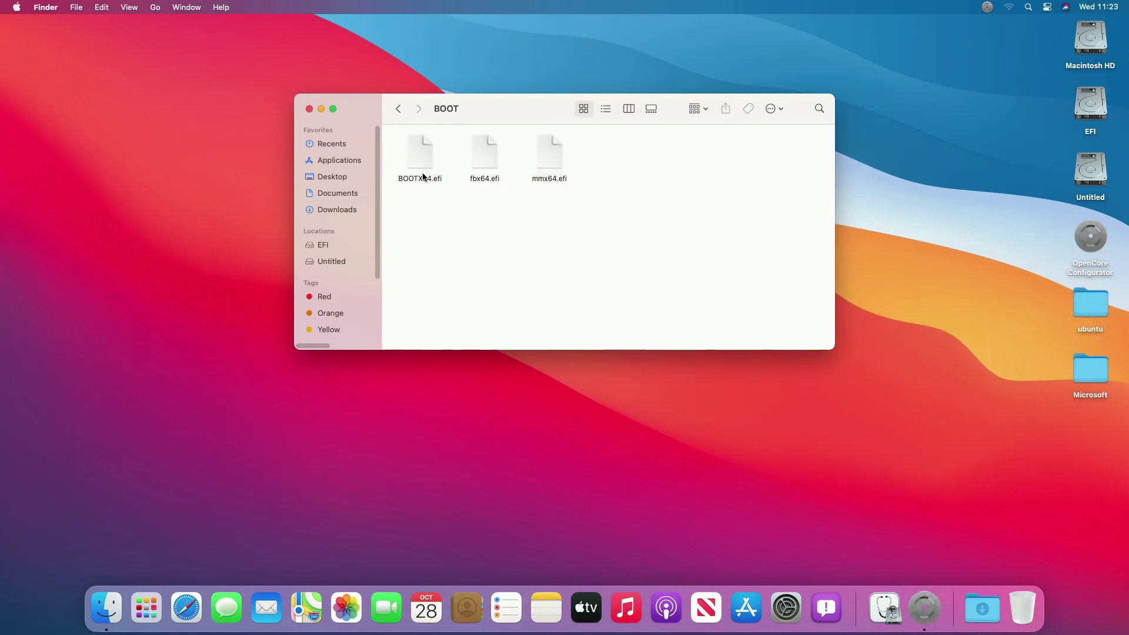
{"action": "left_click_drag", "start_coordinate": [480, 197], "coordinate": [1024, 608]}
{"action": "right_click", "coordinate": [1024, 608]}
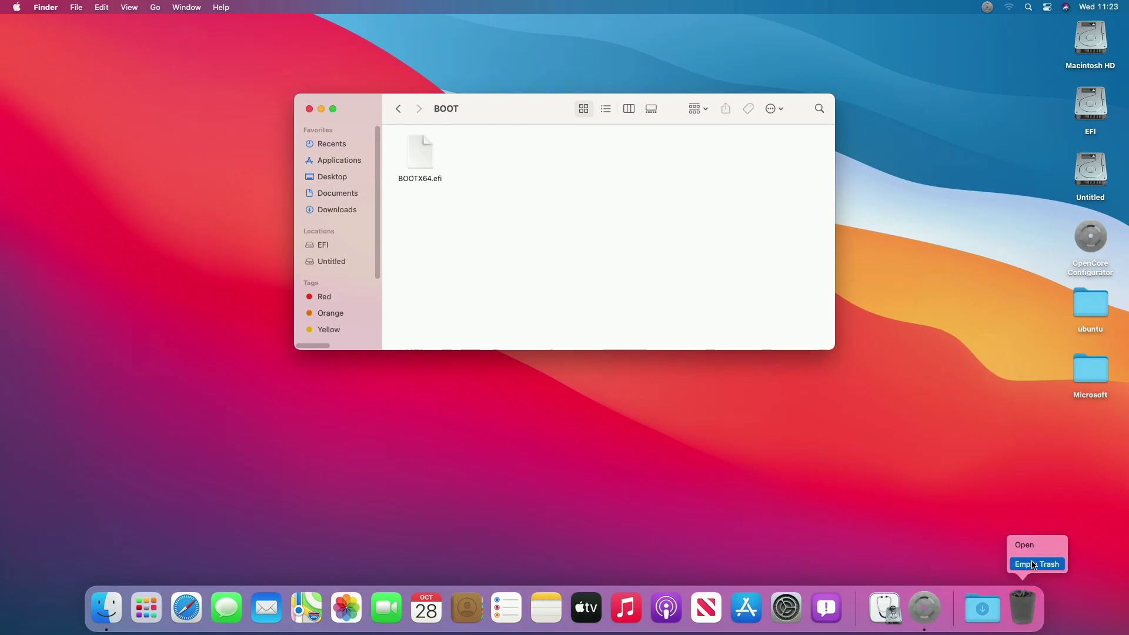
{"action": "left_click", "coordinate": [1034, 565]}
{"action": "left_click", "coordinate": [612, 247]}
{"action": "left_click", "coordinate": [309, 109]}
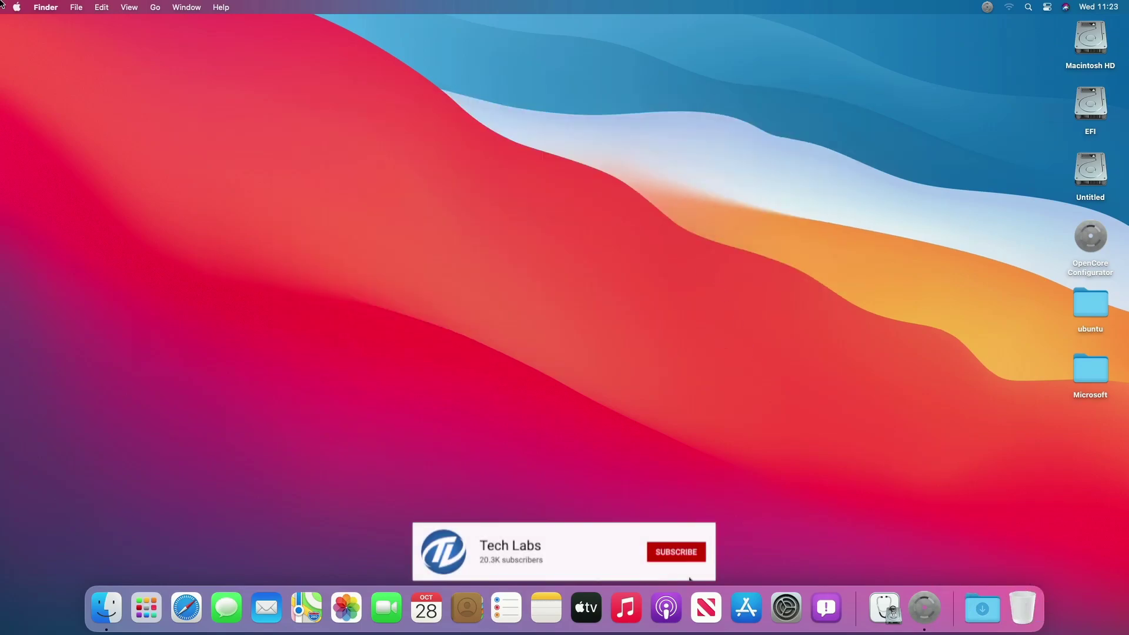
Quit OpenCore Configurator and restart the computer
{"action": "right_click", "coordinate": [921, 604]}
{"action": "left_click", "coordinate": [933, 563]}
{"action": "left_click", "coordinate": [16, 8]}
{"action": "left_click", "coordinate": [29, 126]}
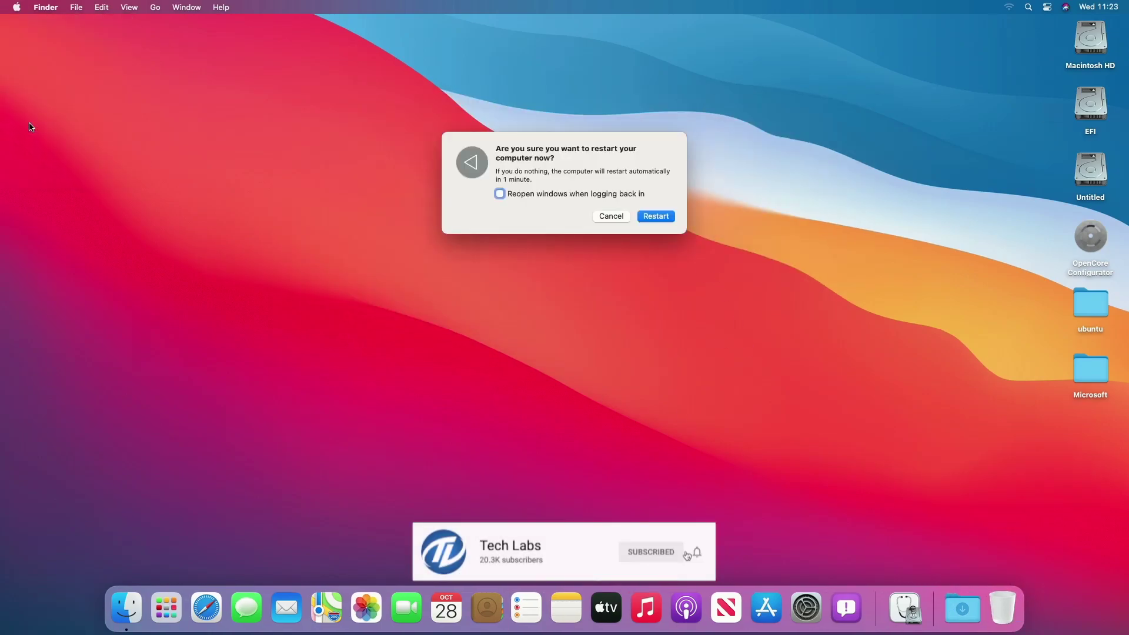
{"action": "key", "text": "Return"}
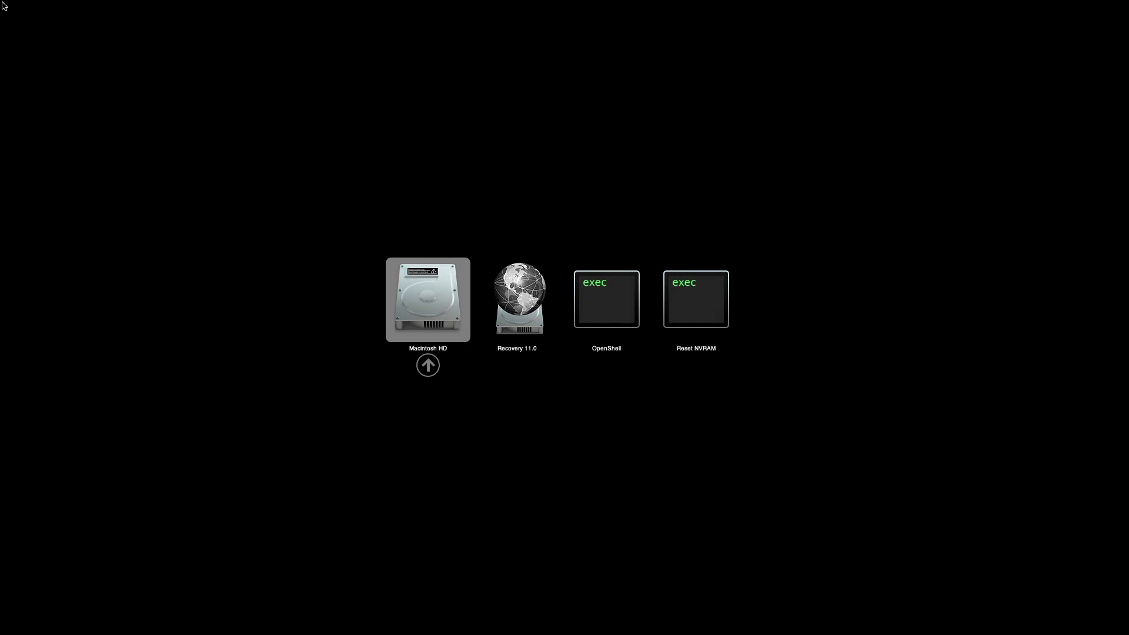
Launch OpenShell from the boot picker, switch to FS0: and list its contents with DIR
{"action": "key", "text": "Right"}
{"action": "key", "text": "Right"}
{"action": "key", "text": "Return"}
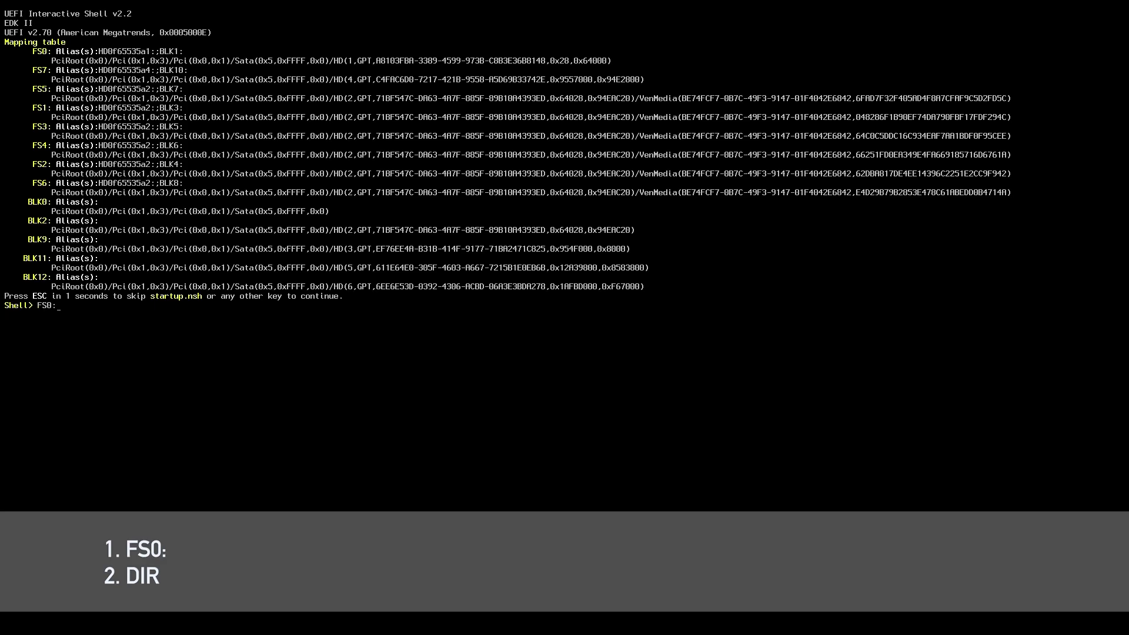
{"action": "key", "text": "Return"}
{"action": "type", "text": "DIR"}
{"action": "key", "text": "Return"}
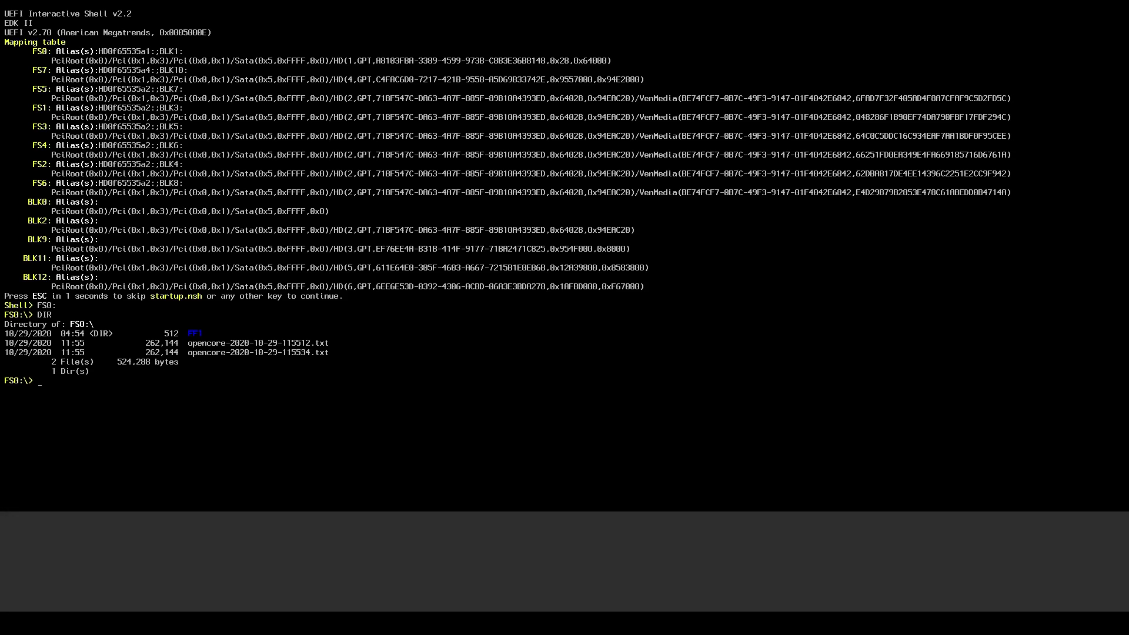
Save the device mapping table to a file with "map > map-table-Tripleboot.text"
{"action": "type", "text": "map > map-tabl"}
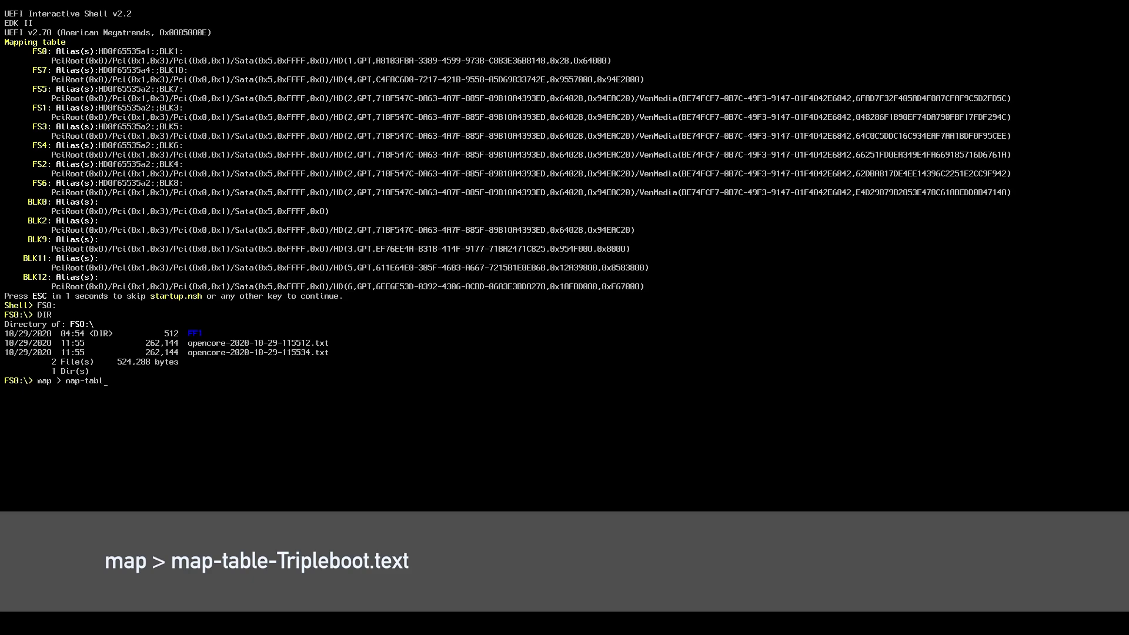
{"action": "type", "text": "boot.text"}
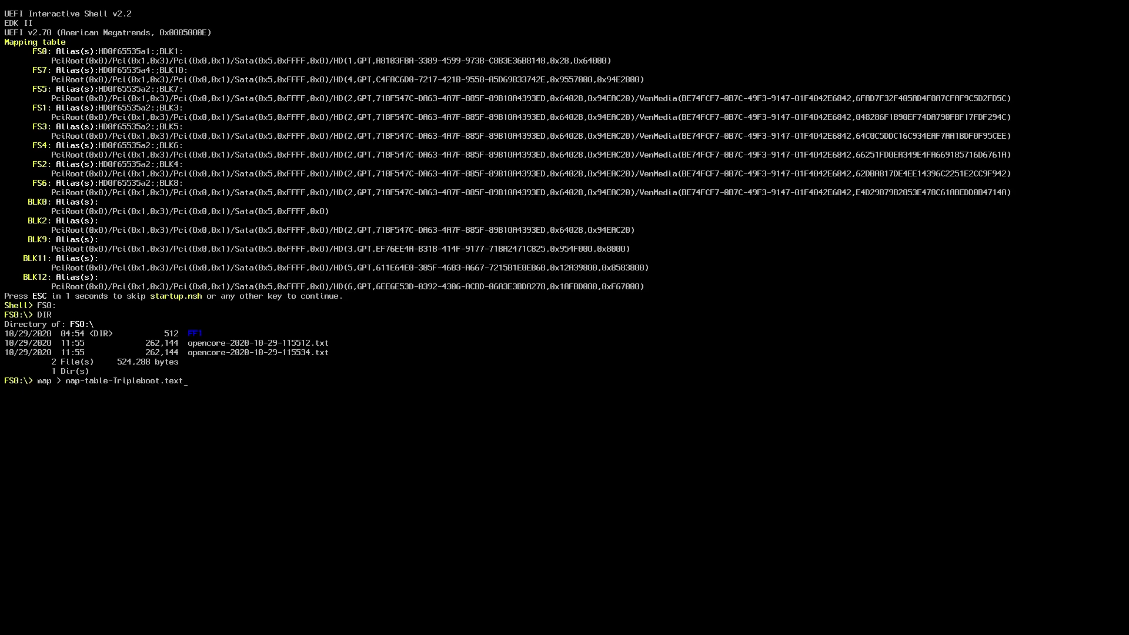
{"action": "key", "text": "Return"}
Boot back into macOS and log in with the account password
{"action": "key", "text": "Return"}
{"action": "key", "text": "Return"}
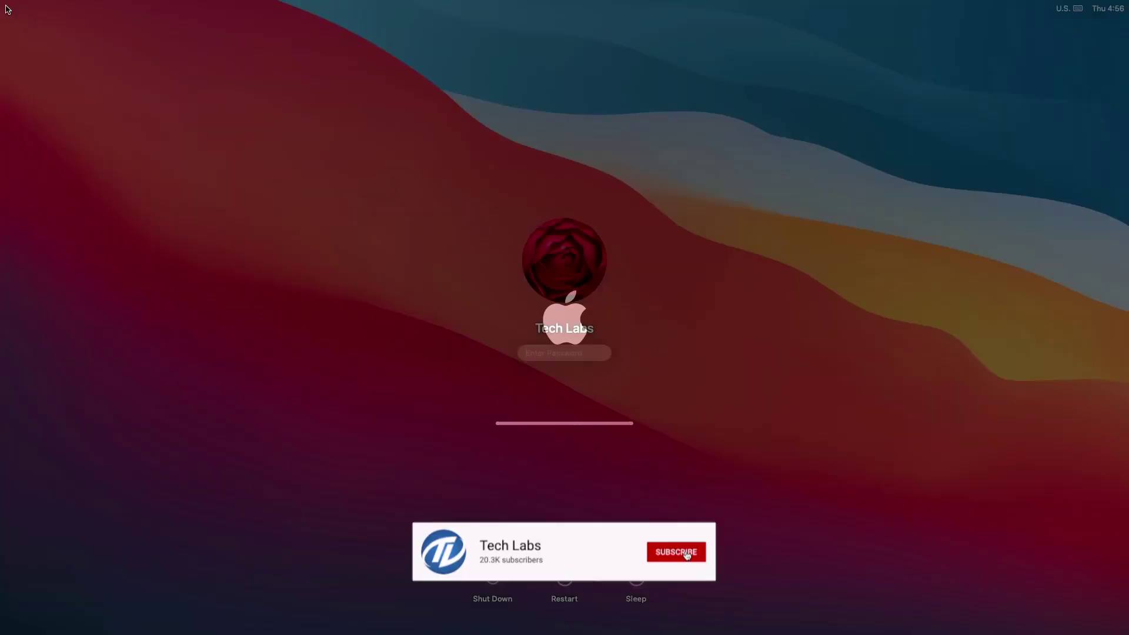
{"action": "type", "text": "••"}
{"action": "key", "text": "Return"}
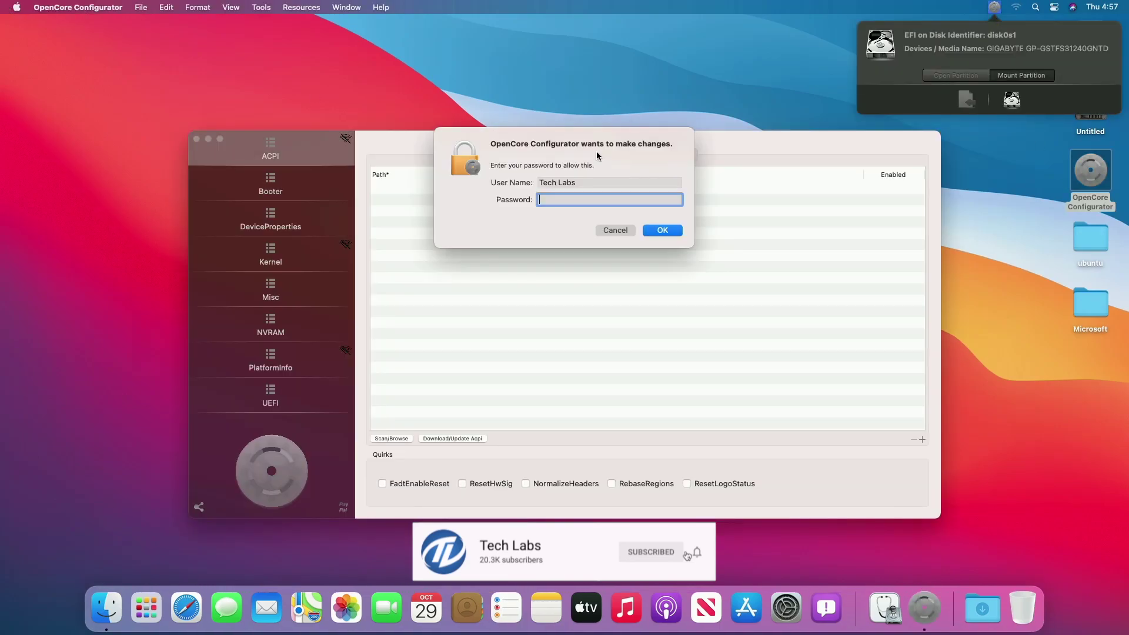
Quit OpenCore Configurator and examine the FS0 device path in map-table-Tripleboot.text on the EFI volume
{"action": "left_click", "coordinate": [77, 7]}
{"action": "left_click", "coordinate": [88, 176]}
{"action": "double_click", "coordinate": [1091, 106]}
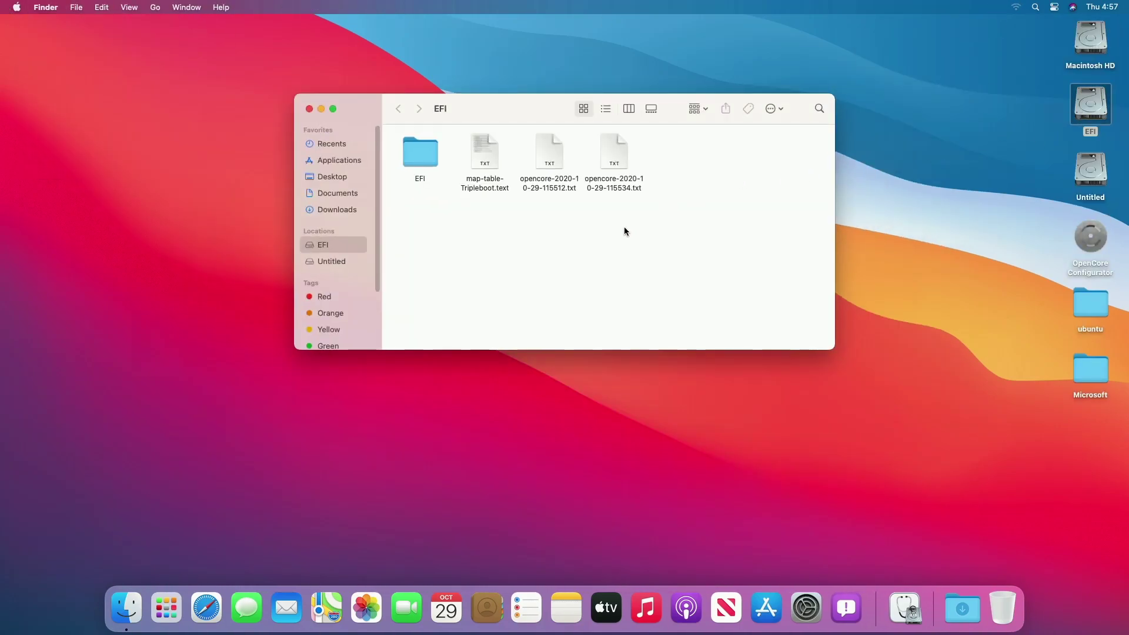
{"action": "double_click", "coordinate": [485, 159]}
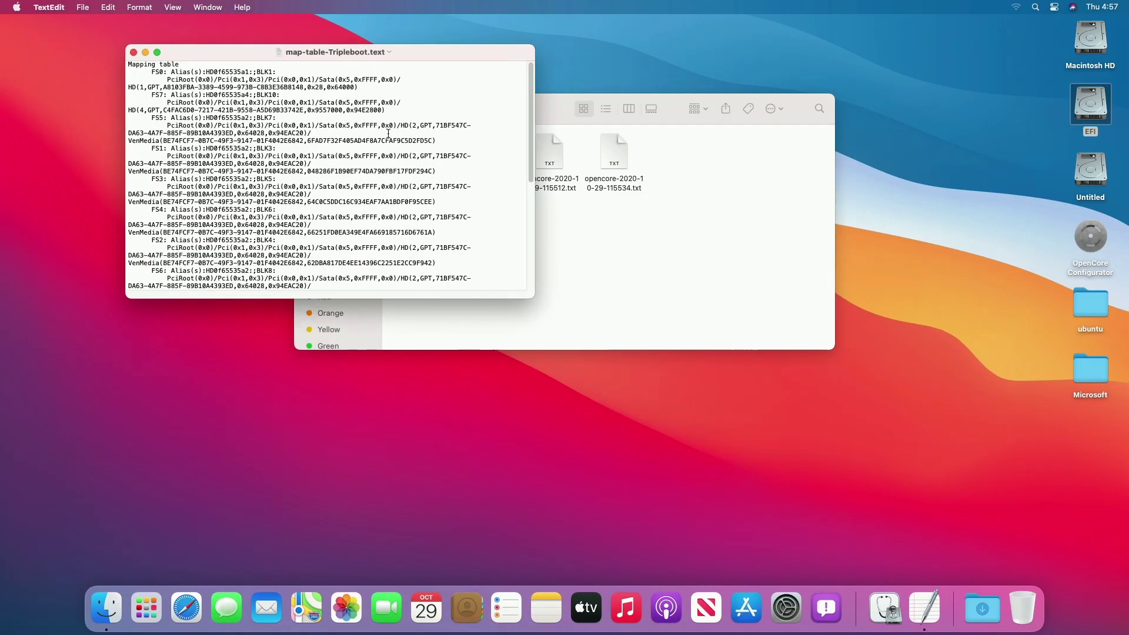
{"action": "left_click_drag", "start_coordinate": [167, 79], "coordinate": [358, 87]}
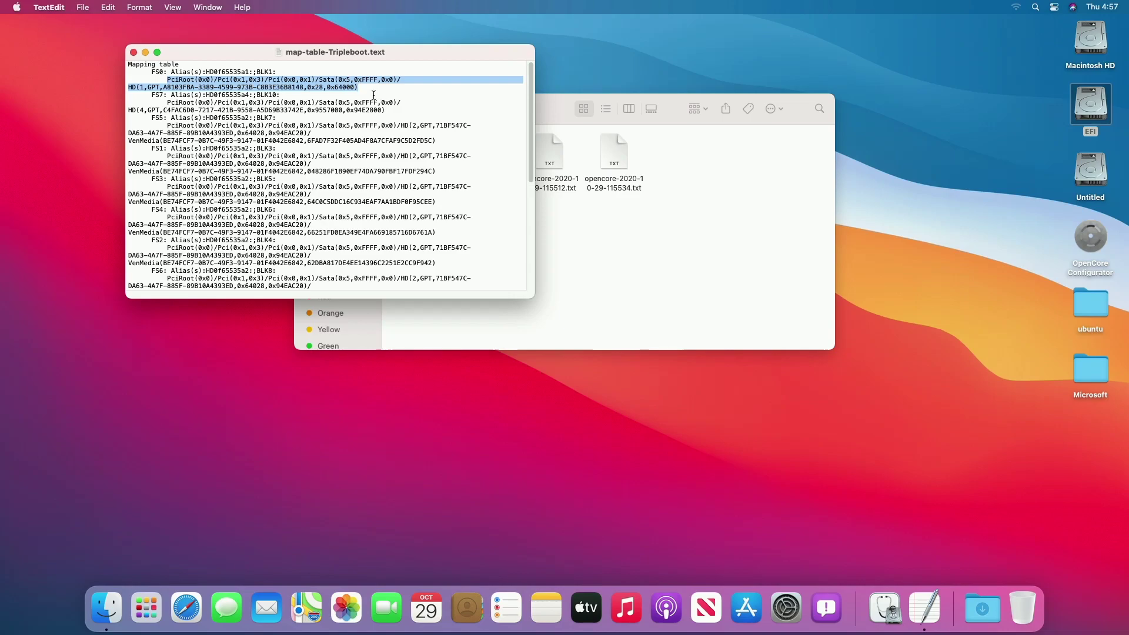
{"action": "left_click", "coordinate": [134, 53]}
Copy the ubuntu and Microsoft folders from the desktop into the EFI folder, tidy its icons and trash the desktop copies
{"action": "double_click", "coordinate": [420, 151]}
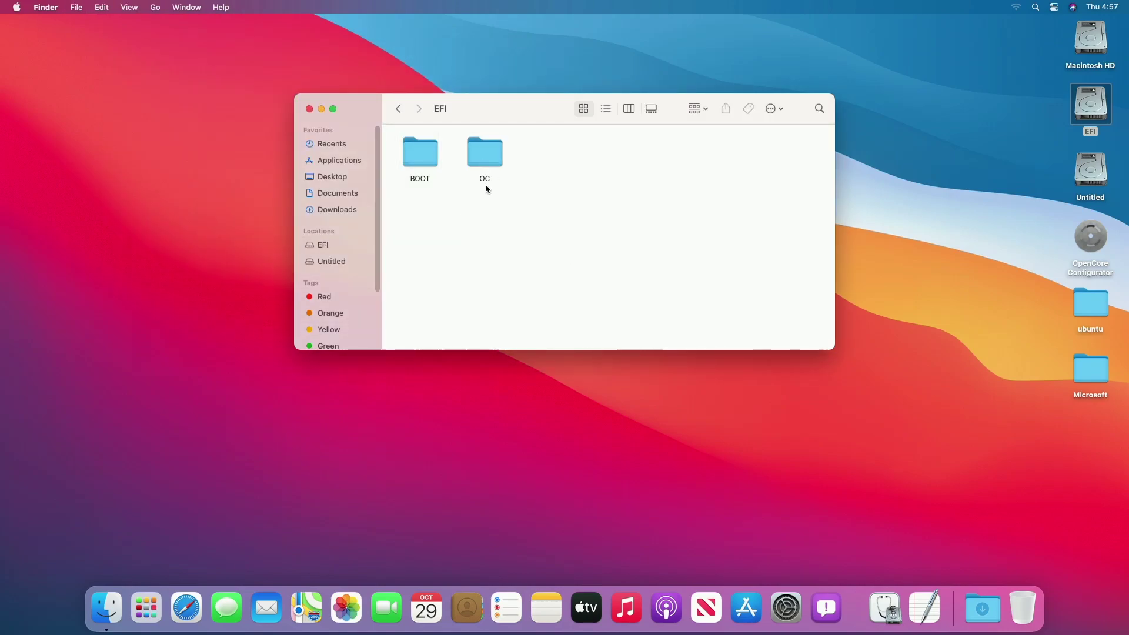
{"action": "left_click_drag", "start_coordinate": [1097, 445], "coordinate": [672, 212]}
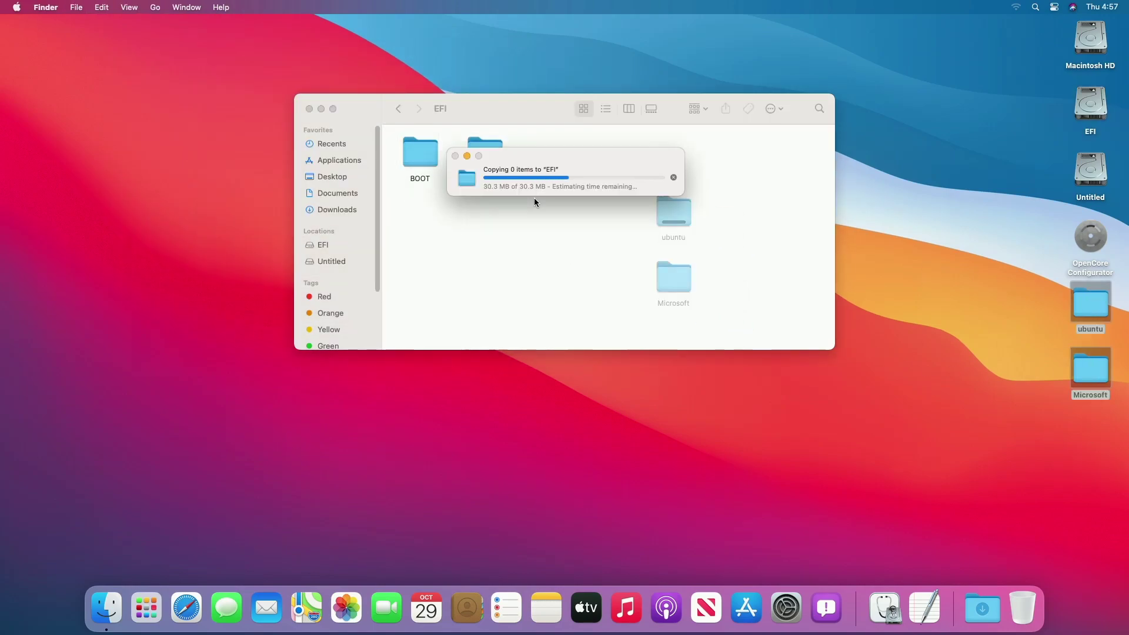
{"action": "right_click", "coordinate": [536, 200]}
{"action": "left_click", "coordinate": [659, 271]}
{"action": "left_click_drag", "start_coordinate": [1091, 302], "coordinate": [1045, 614]}
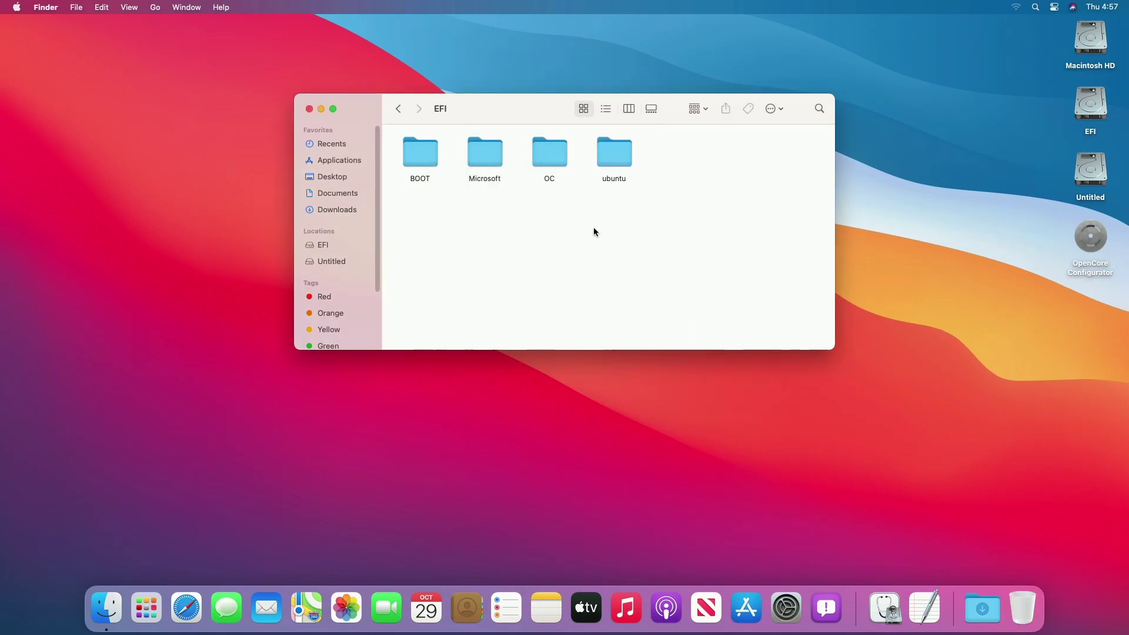
Open config.plist from the OC folder and add a custom boot entry under Misc with the copied device path
{"action": "double_click", "coordinate": [550, 154]}
{"action": "left_click", "coordinate": [485, 213]}
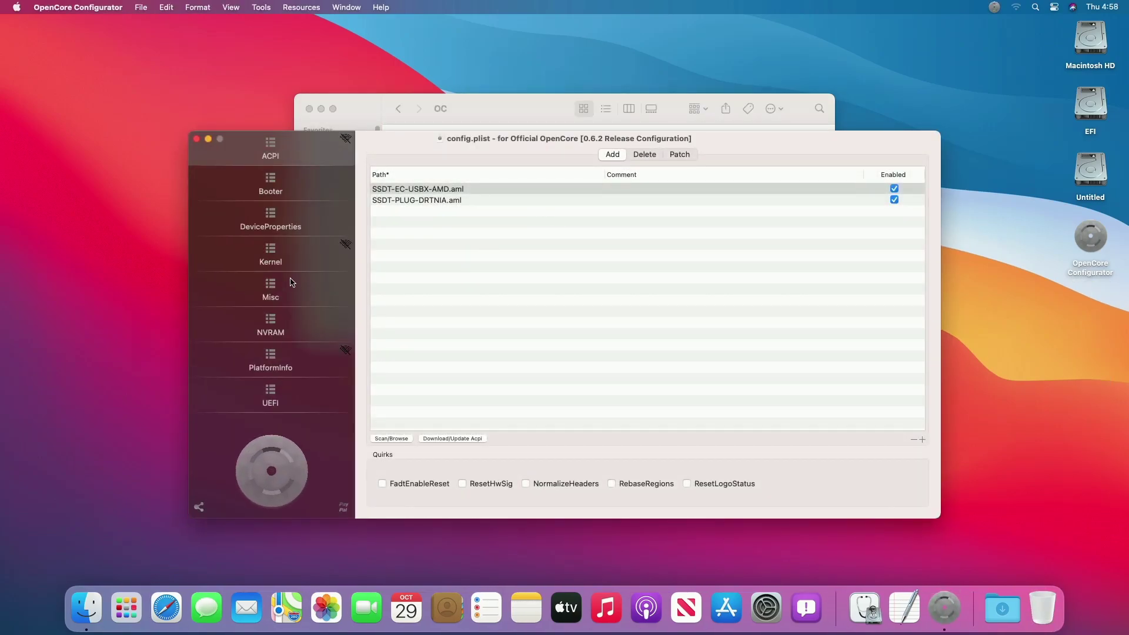
{"action": "left_click", "coordinate": [292, 290]}
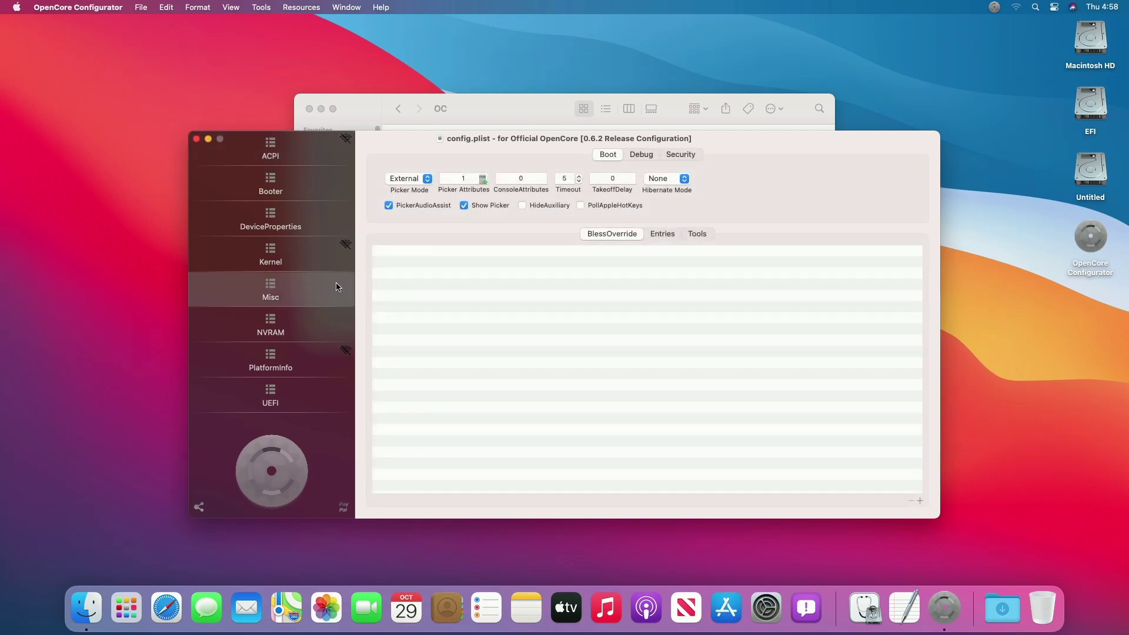
{"action": "left_click", "coordinate": [661, 234]}
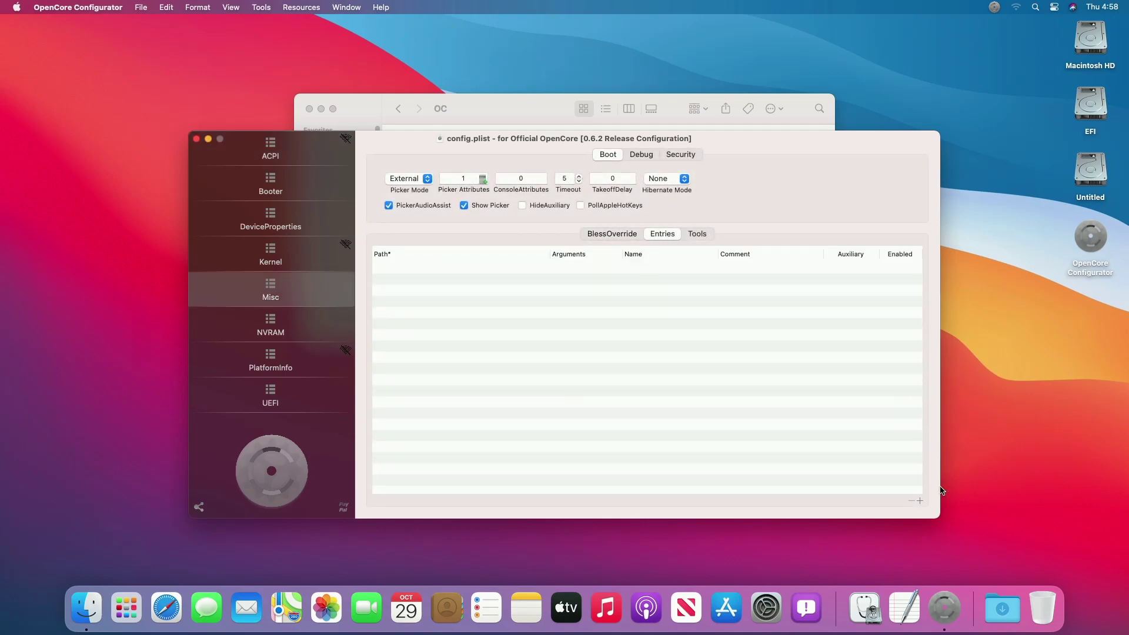
{"action": "left_click", "coordinate": [921, 500]}
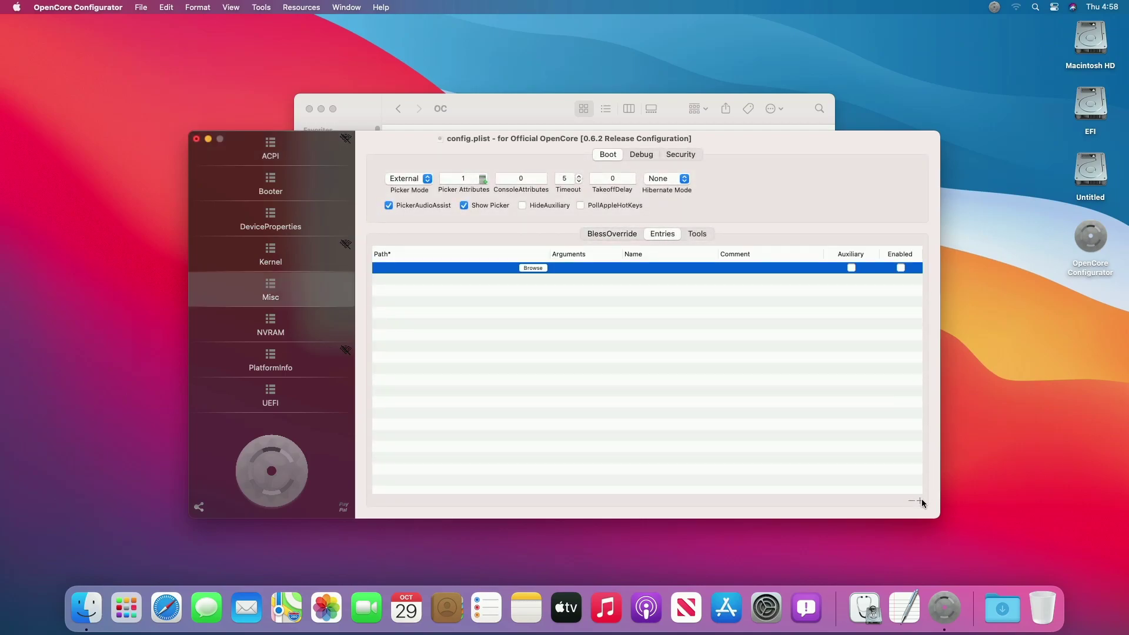
{"action": "double_click", "coordinate": [468, 272]}
{"action": "key", "text": "super+v"}
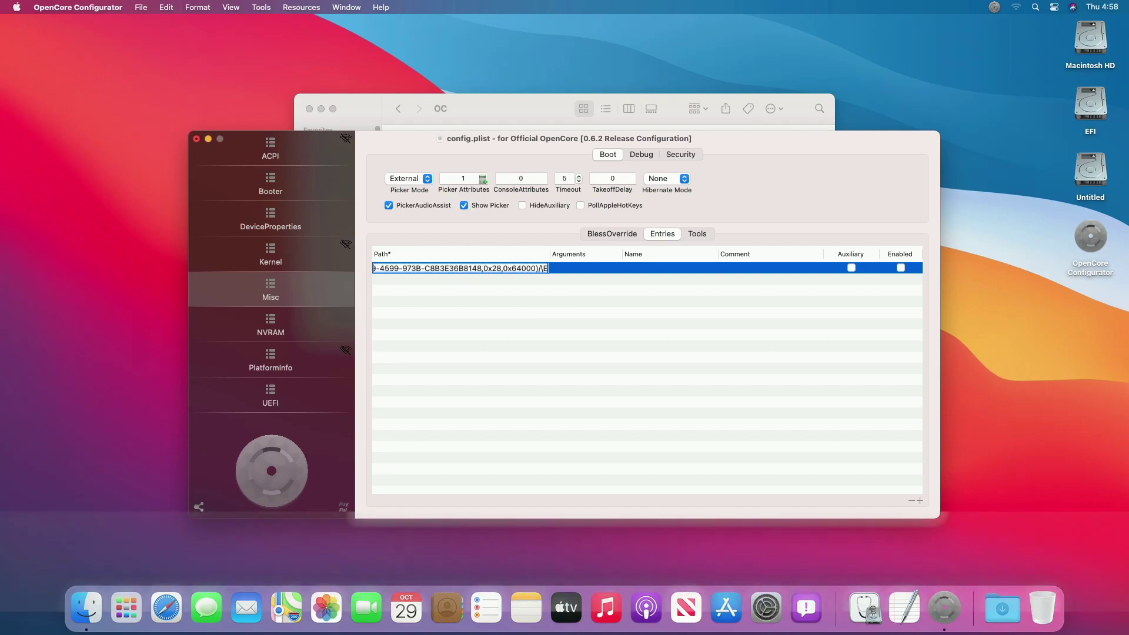
Append /\EFI\Microsoft\Boot\bootmgfw-orig.efi to the new entry's path, name the entry Windows 10 and enable it
{"action": "type", "text": "/\\EFI\\Microsoft"}
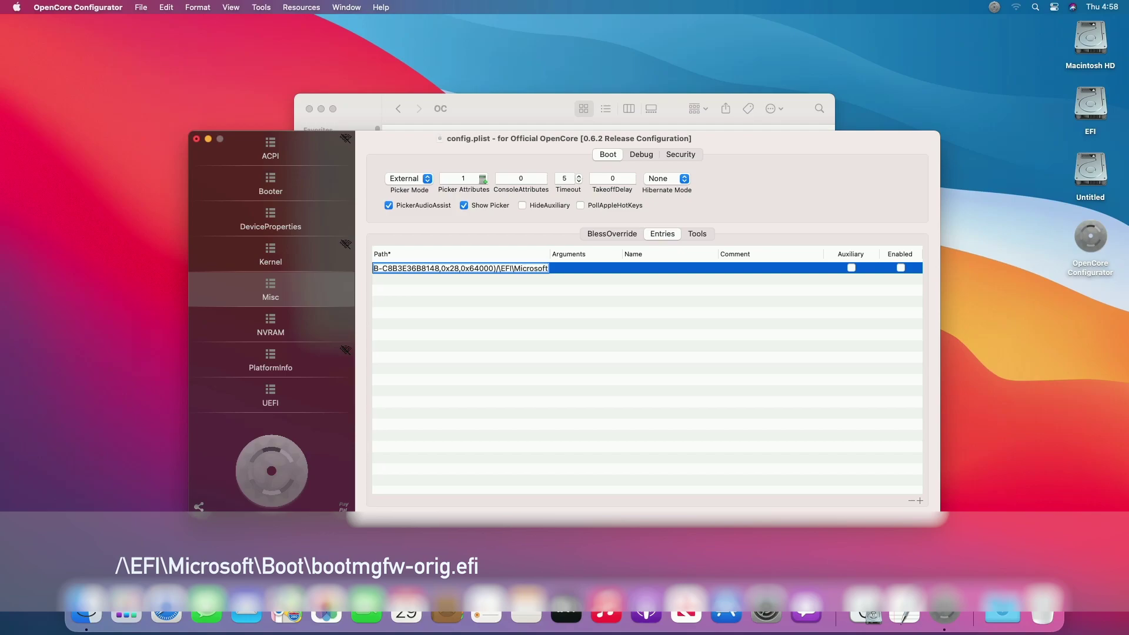
{"action": "type", "text": "\\Boot\bootmgfw-or"}
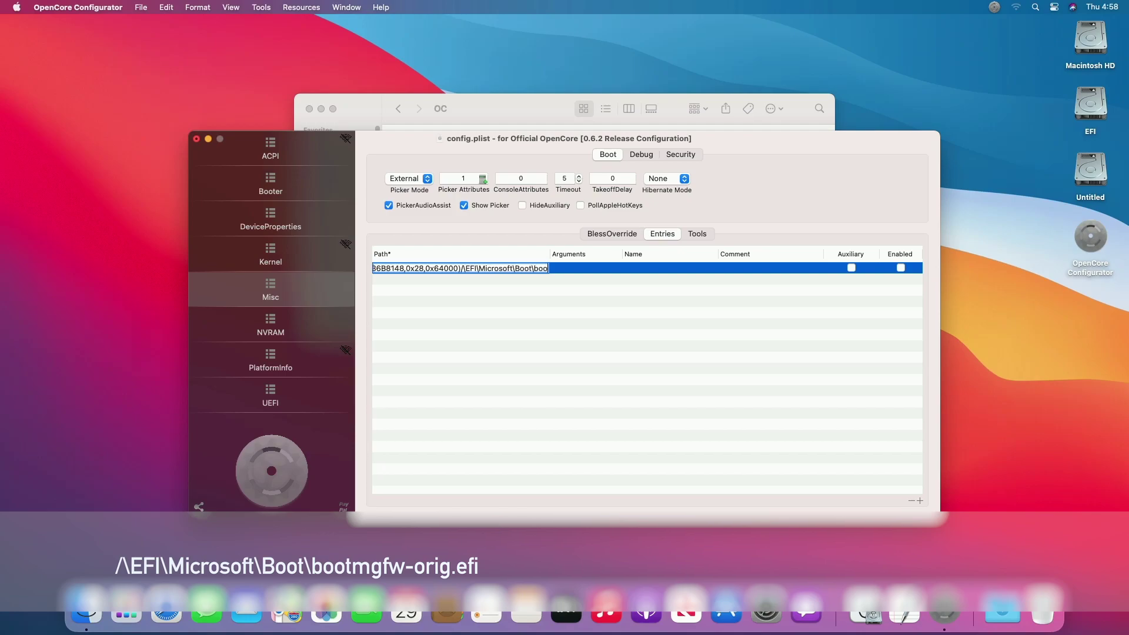
{"action": "type", "text": "ig.efi"}
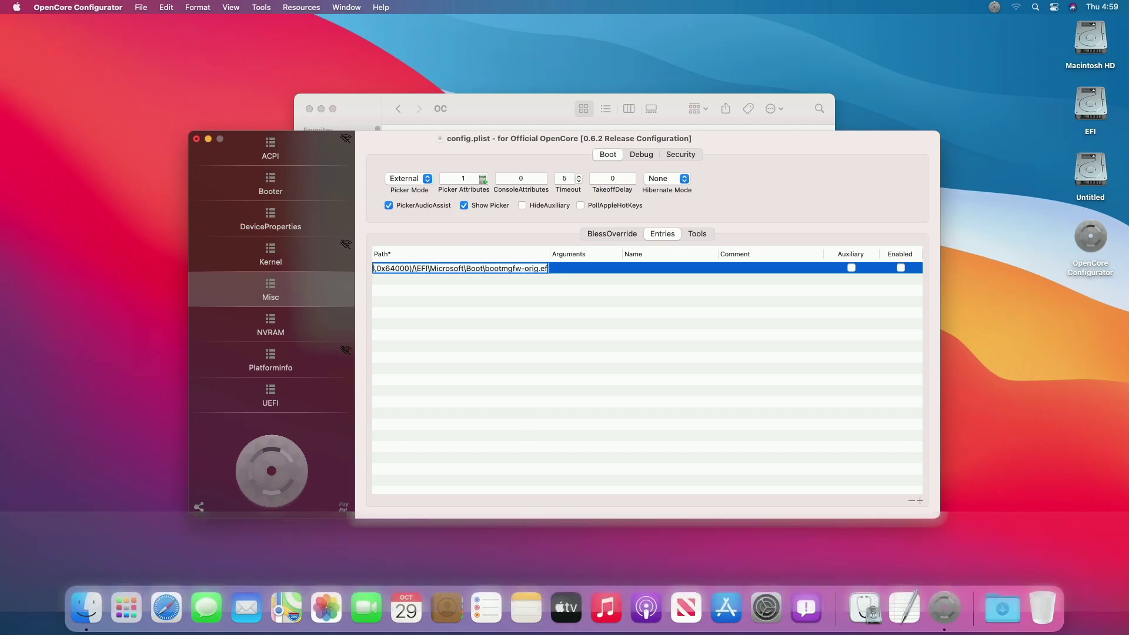
{"action": "key", "text": "Tab"}
{"action": "key", "text": "Tab"}
{"action": "type", "text": "Windows"}
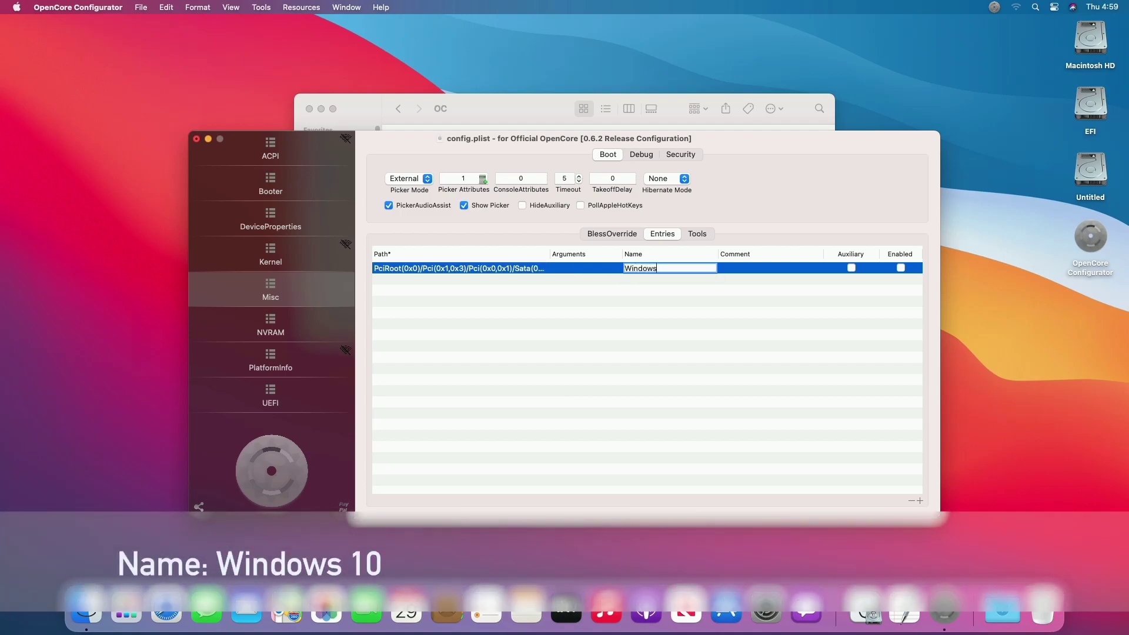
{"action": "type", "text": " 10"}
{"action": "left_click", "coordinate": [901, 268]}
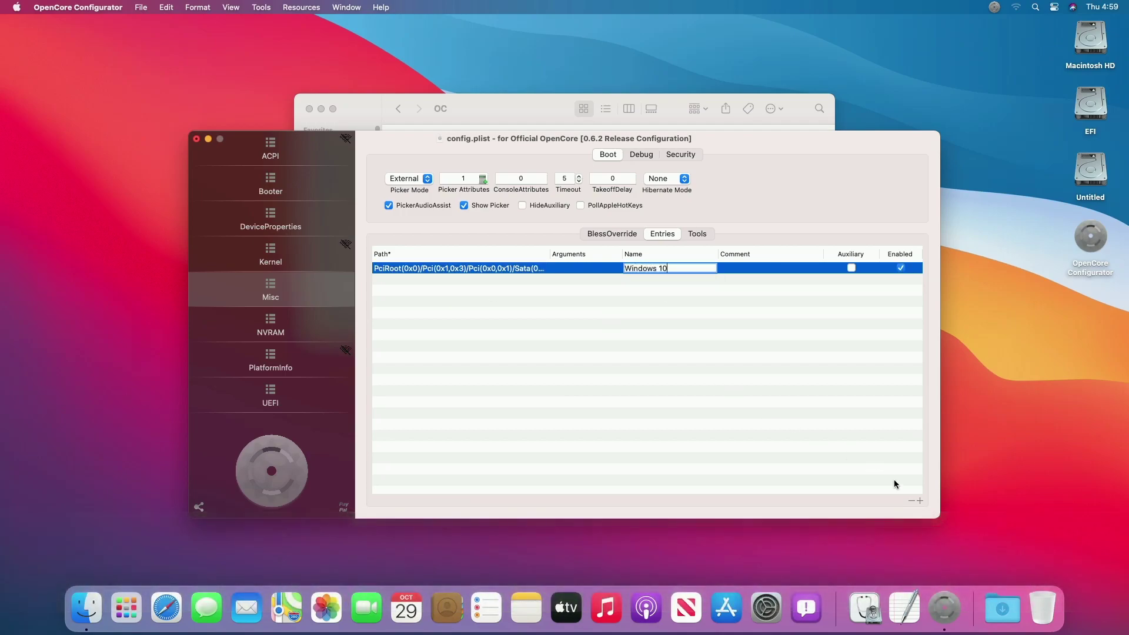
Add a second enabled boot entry named Ubuntu with the copied device path followed by /\EFI\ubuntu\grubx64.efi
{"action": "left_click", "coordinate": [920, 501]}
{"action": "double_click", "coordinate": [415, 280]}
{"action": "key", "text": "super+v"}
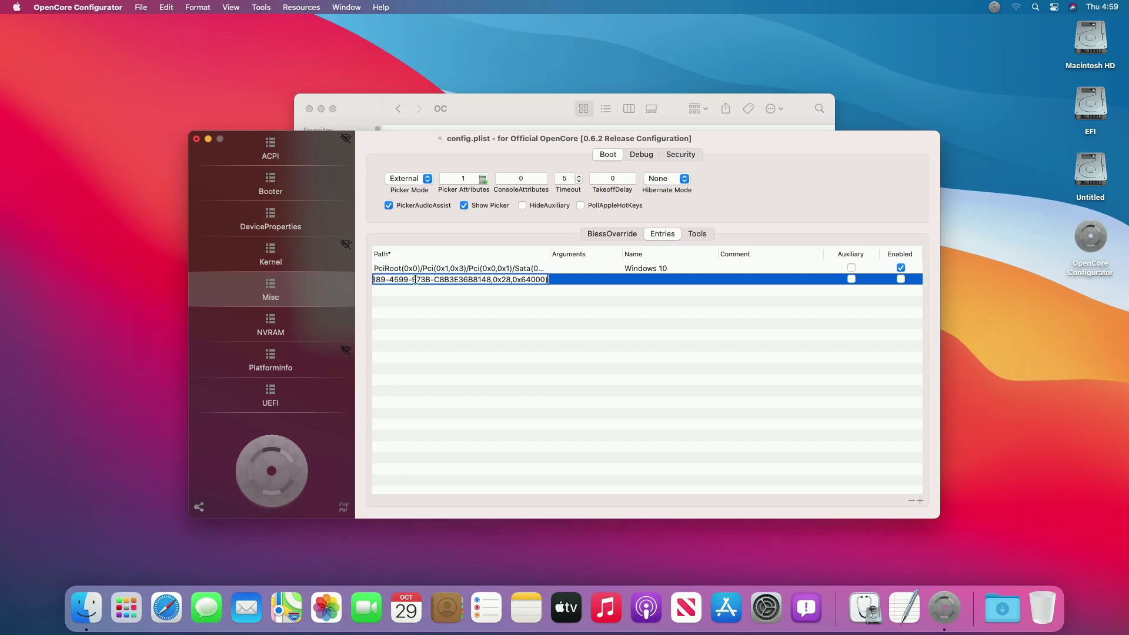
{"action": "type", "text": "\\"}
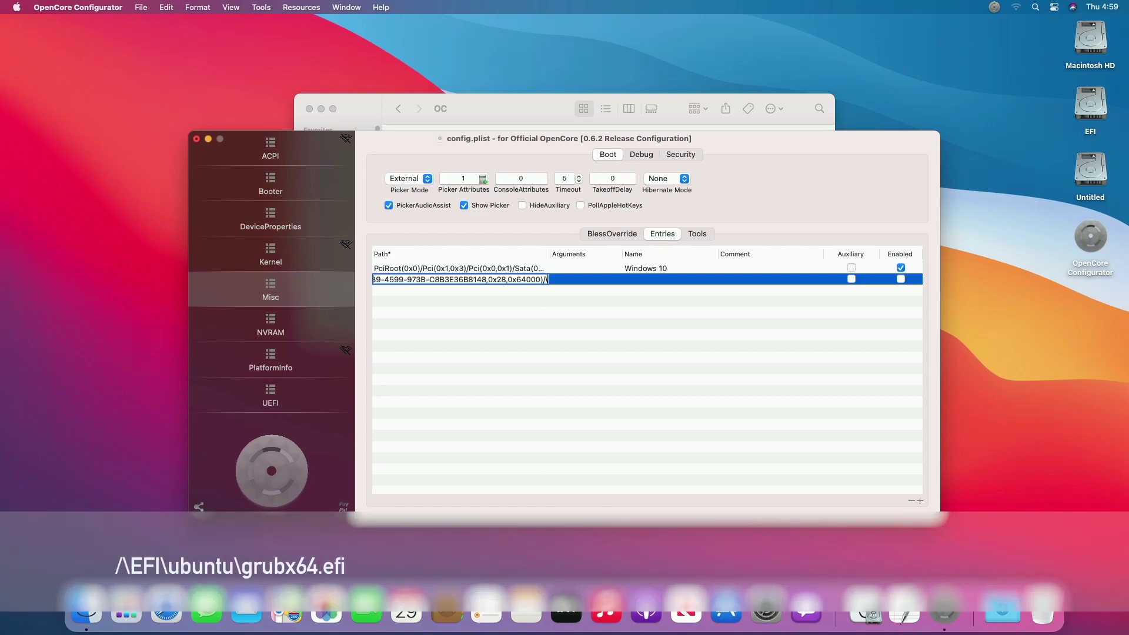
{"action": "type", "text": "EFI"}
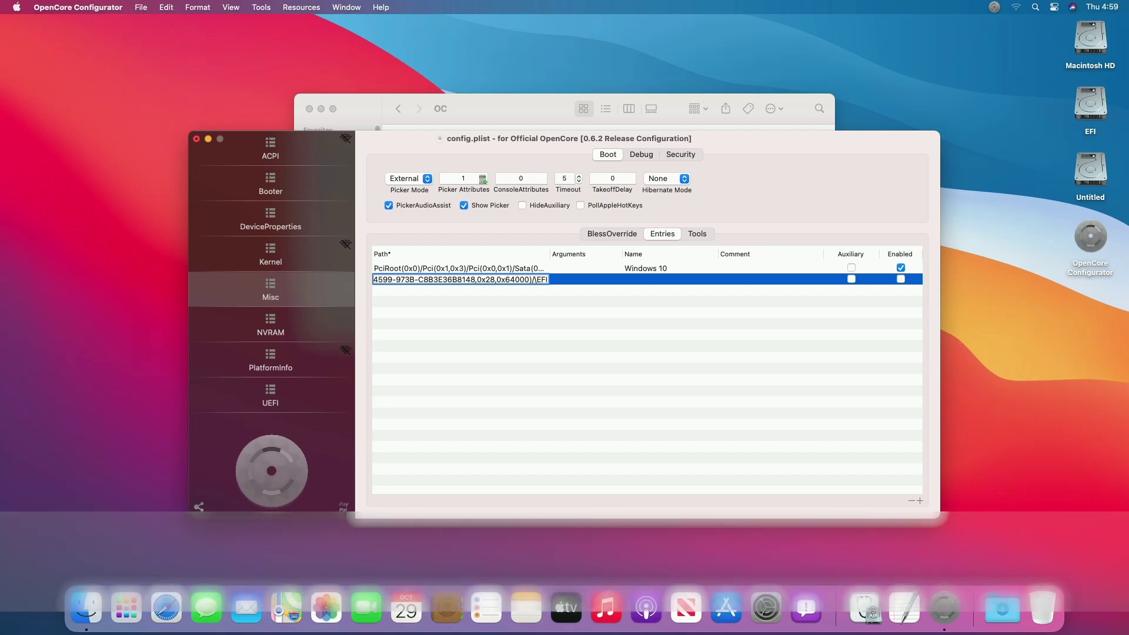
{"action": "type", "text": "\\ubunt"}
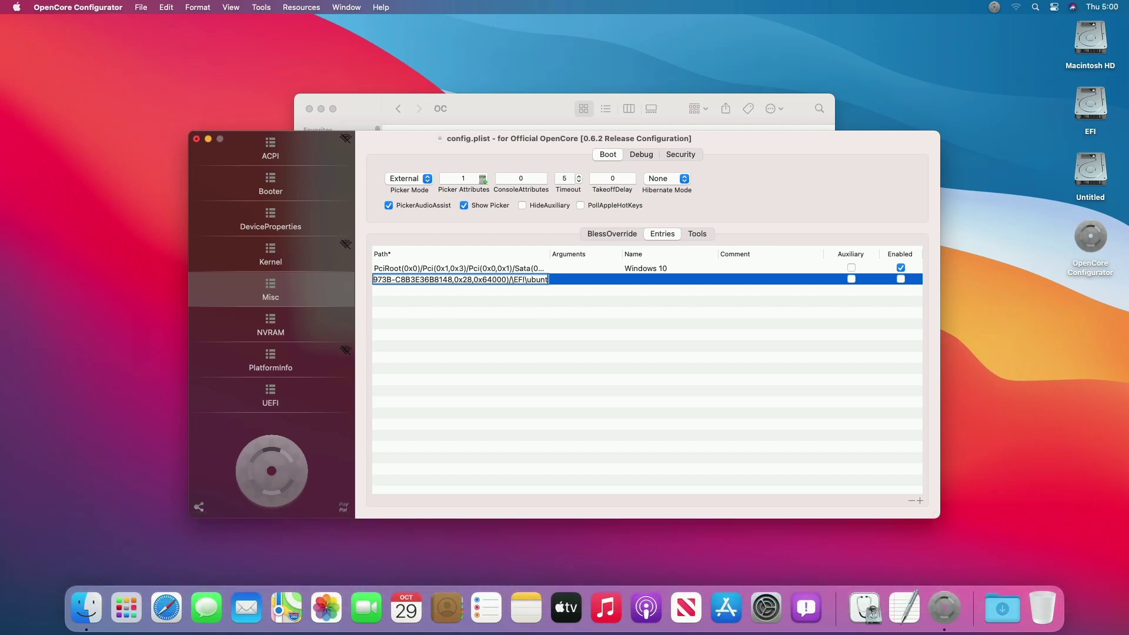
{"action": "type", "text": "u\\"}
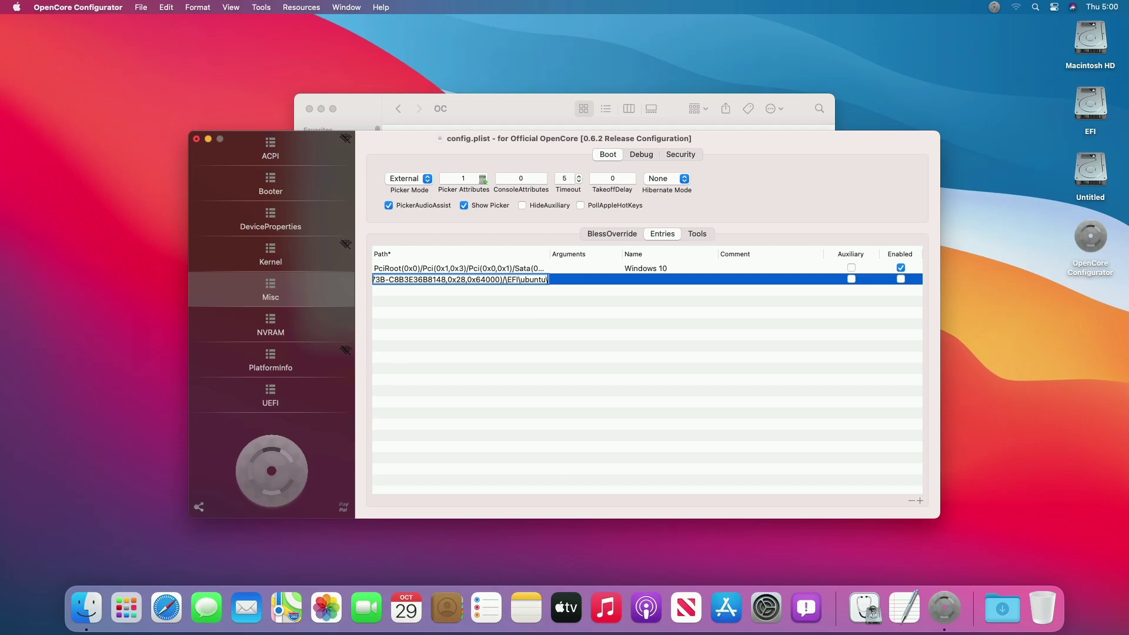
{"action": "type", "text": "gru"}
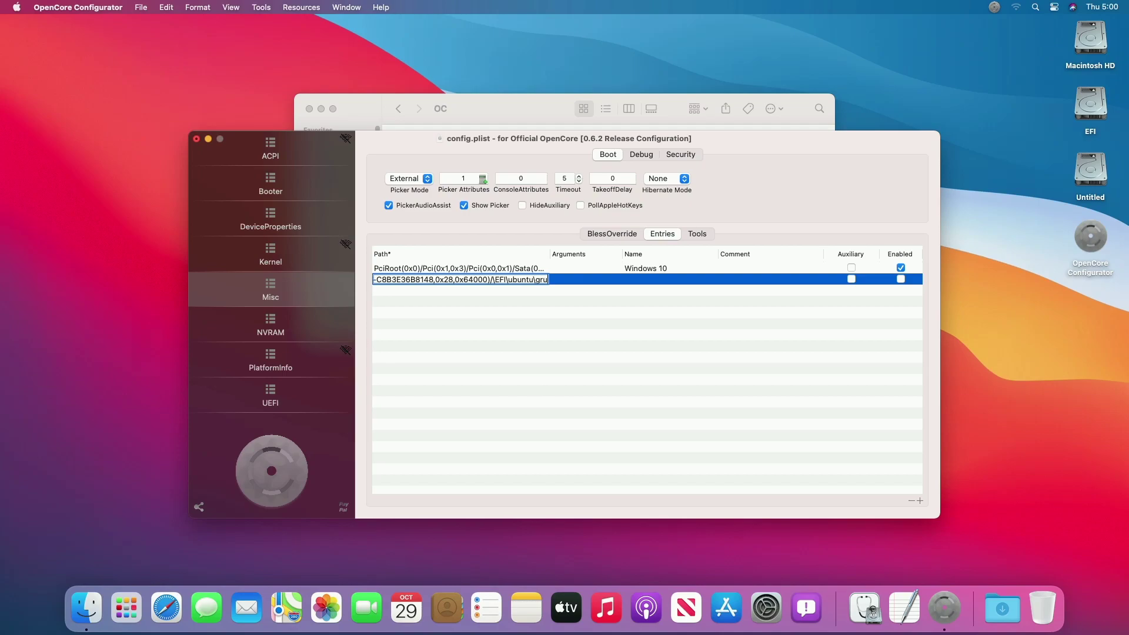
{"action": "type", "text": "bx64"}
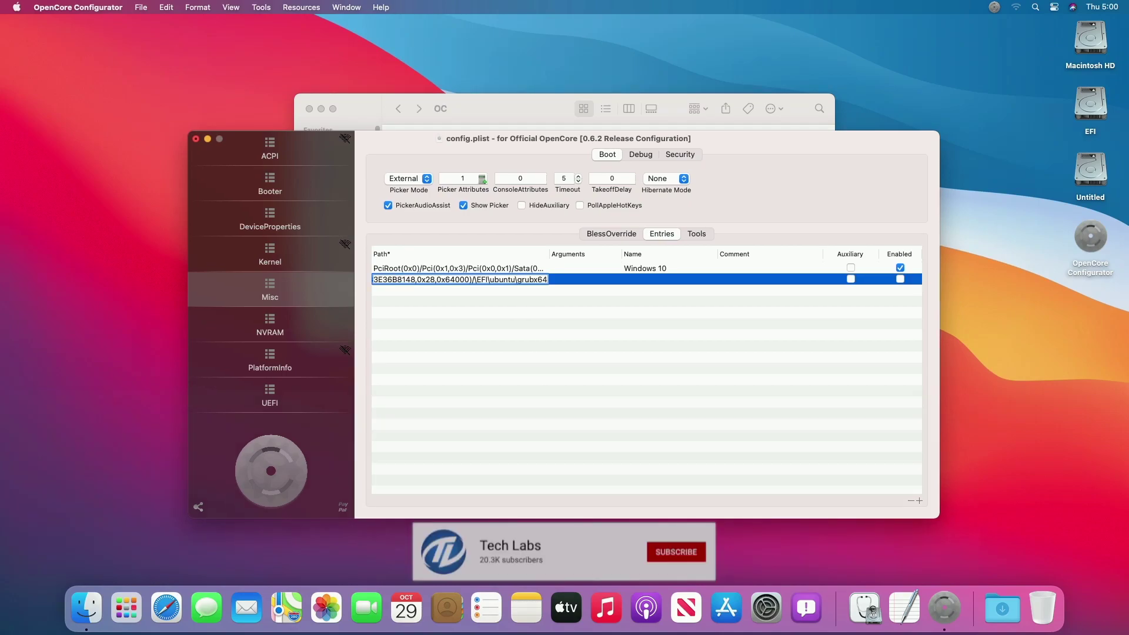
{"action": "type", "text": ".efi"}
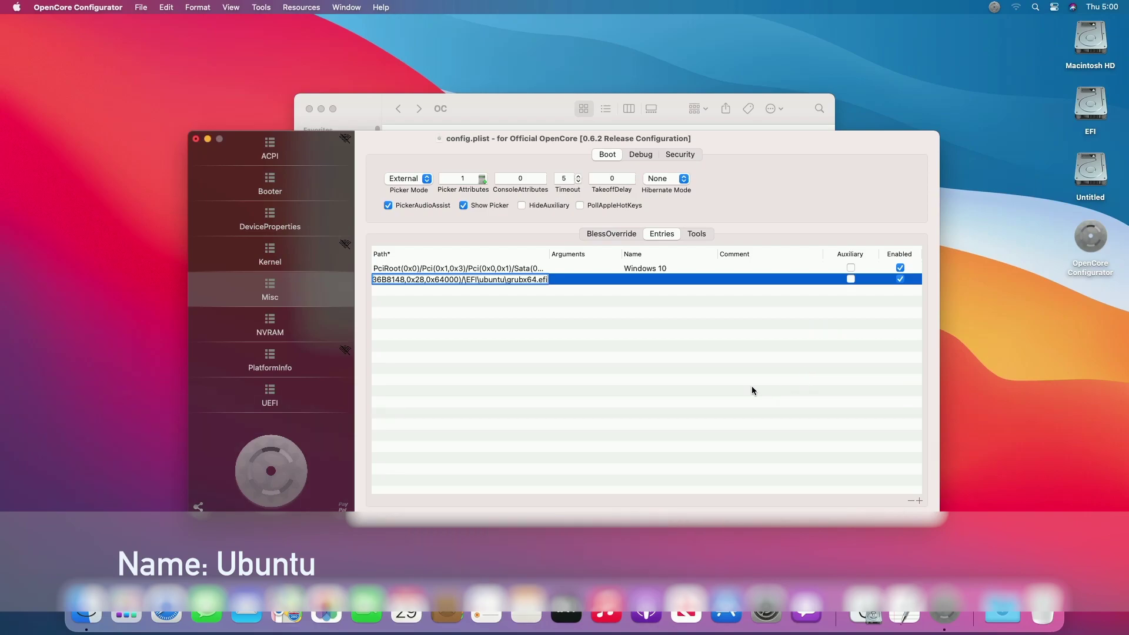
Remove the OpenShell.efi entry from the OpenCore tools list, then close config.plist and save its changes
{"action": "left_click", "coordinate": [698, 234]}
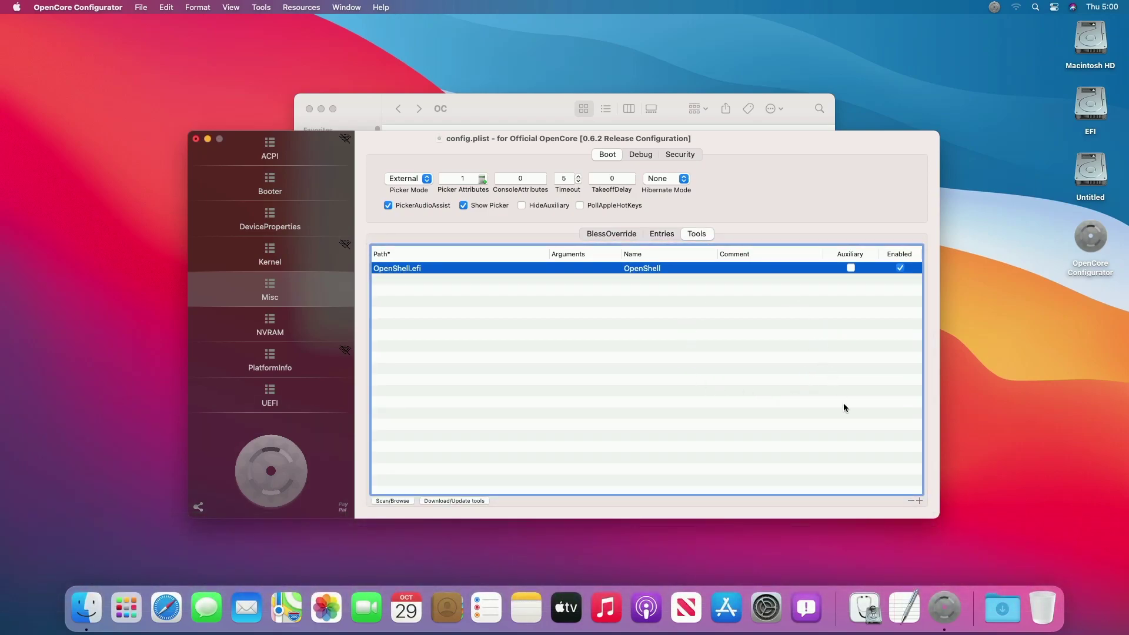
{"action": "left_click", "coordinate": [911, 501]}
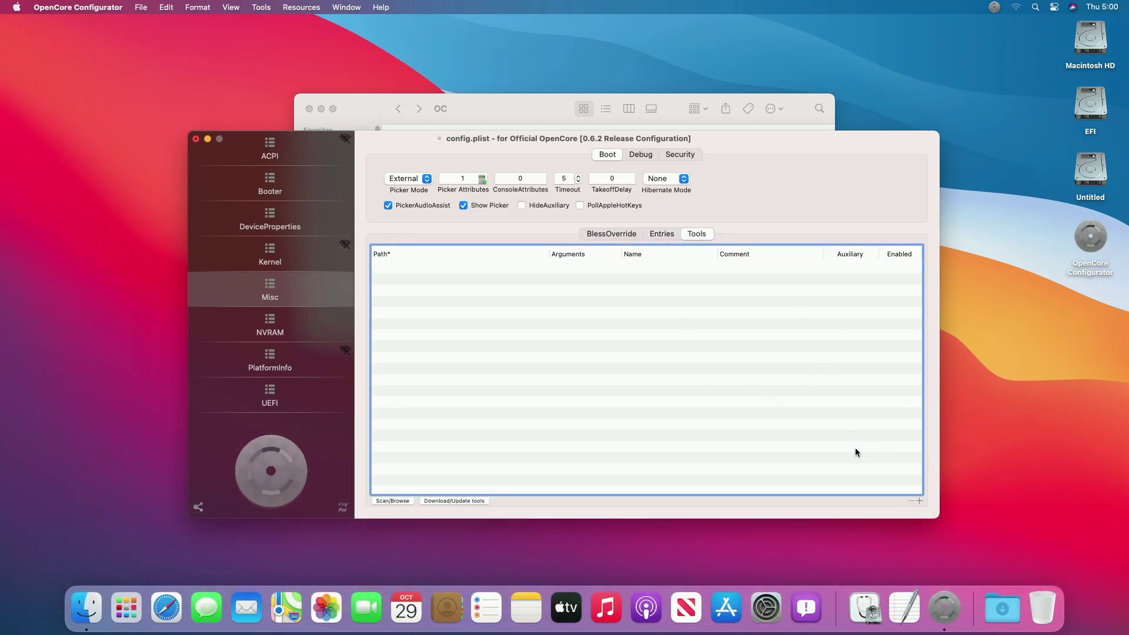
{"action": "left_click", "coordinate": [196, 139]}
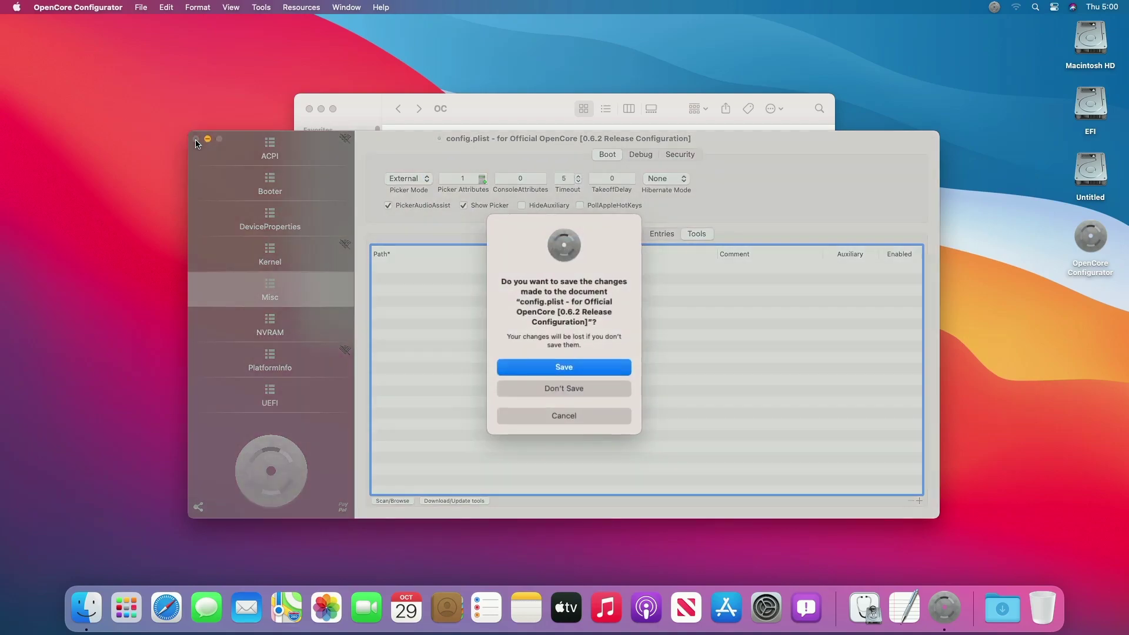
{"action": "left_click", "coordinate": [560, 367]}
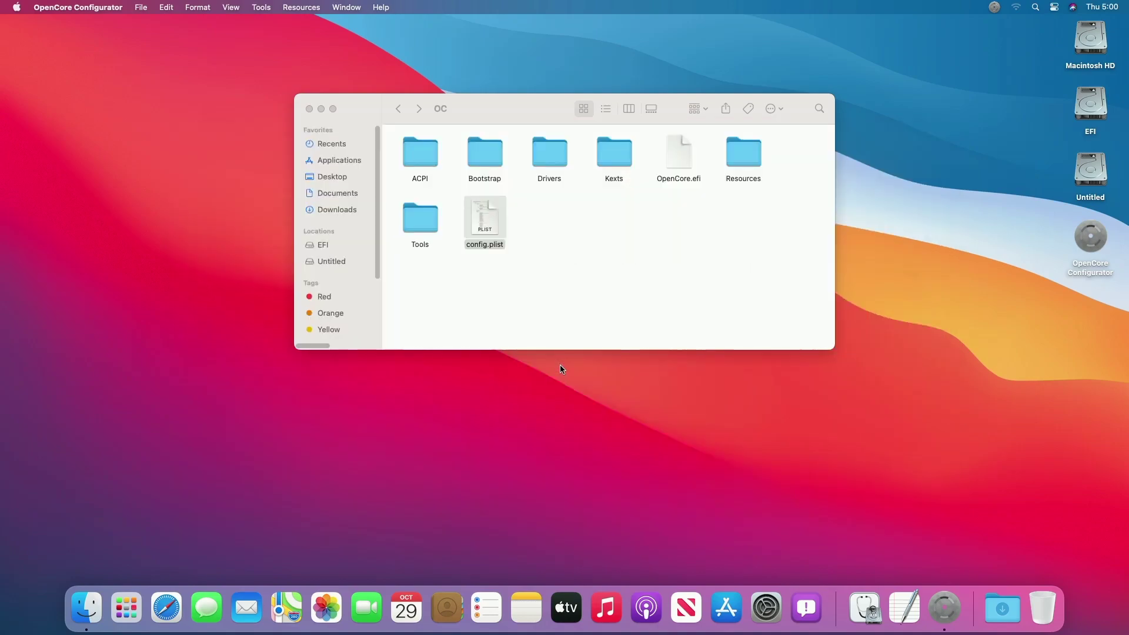
Rename bootmgfw.efi in the EFI volume's Microsoft/Boot folder to bootmgfw-orig.efi
{"action": "left_click", "coordinate": [398, 108]}
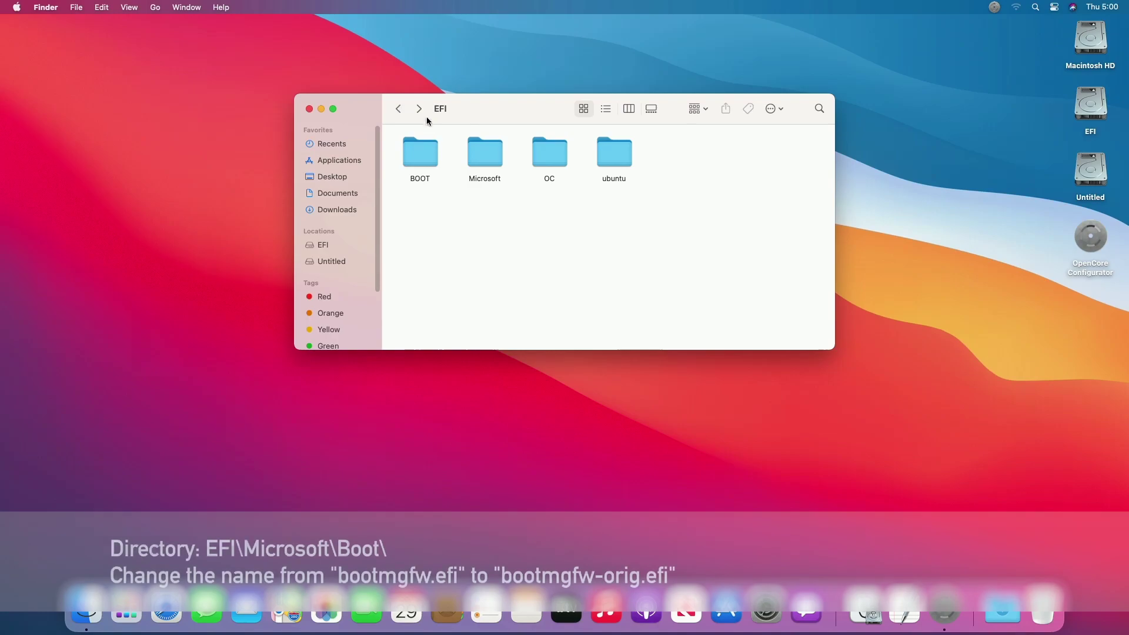
{"action": "left_click", "coordinate": [493, 158]}
{"action": "double_click", "coordinate": [493, 158]}
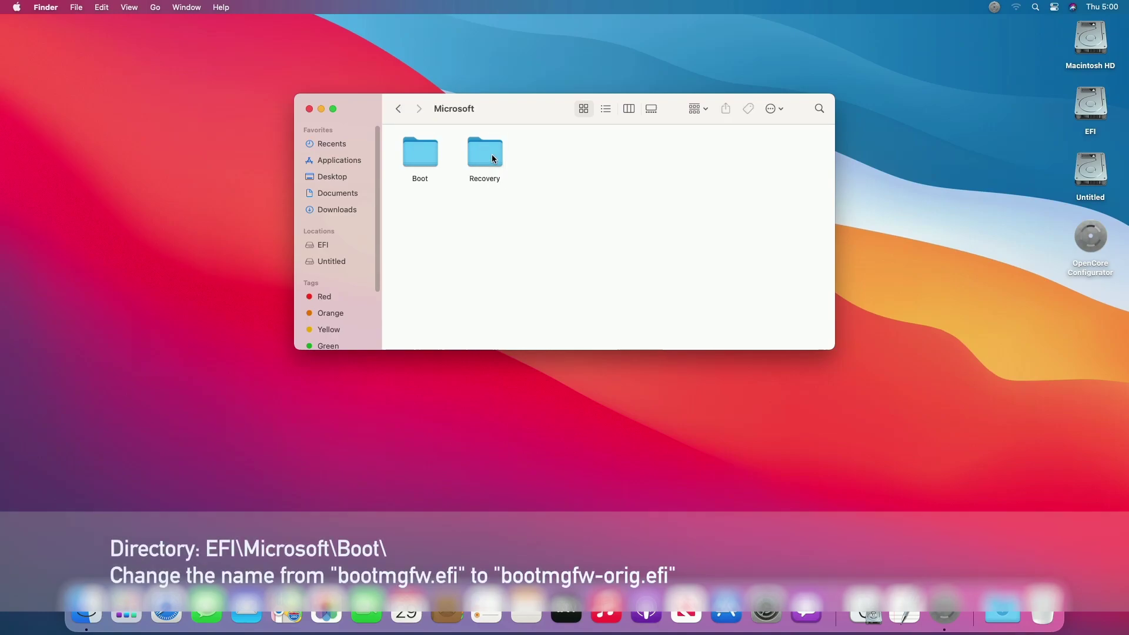
{"action": "double_click", "coordinate": [438, 159]}
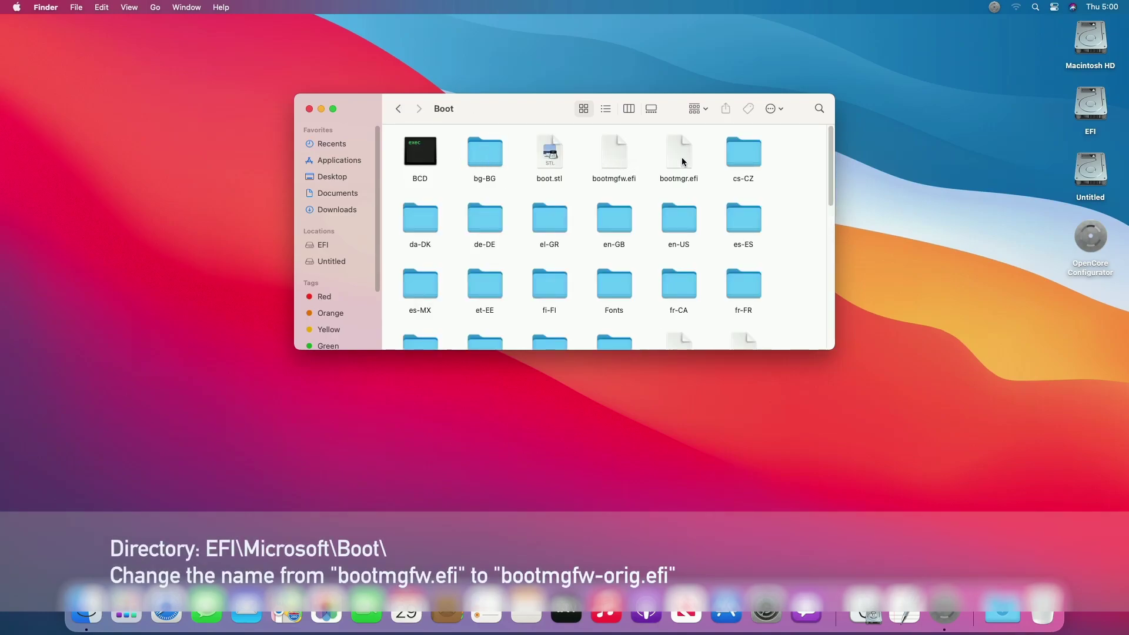
{"action": "left_click", "coordinate": [614, 166]}
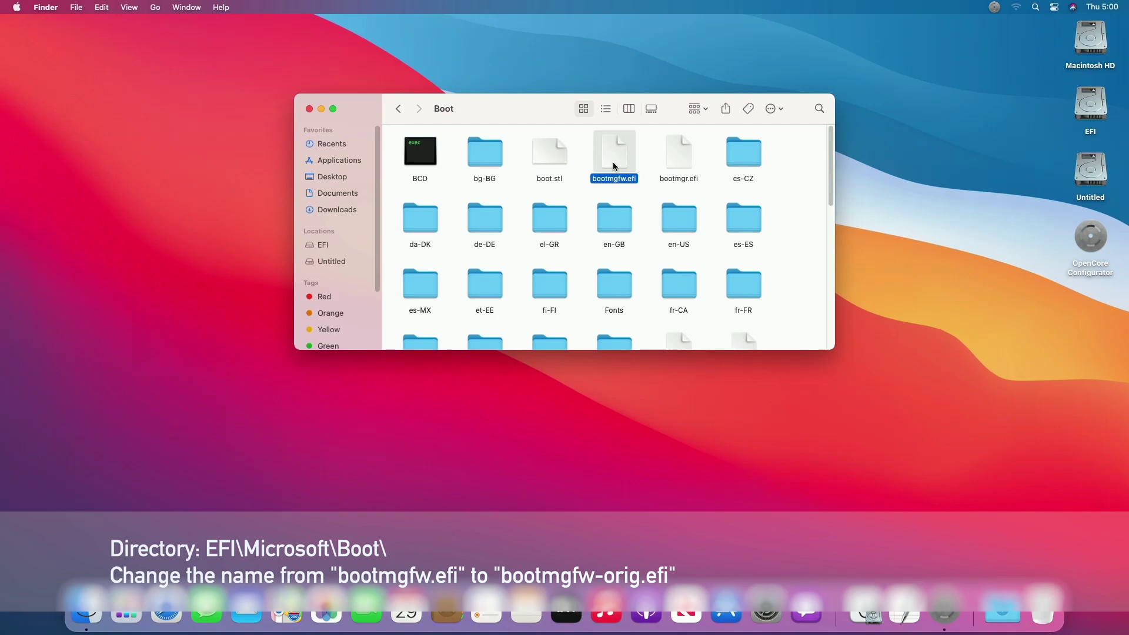
{"action": "key", "text": "Return"}
{"action": "key", "text": "Right"}
{"action": "key", "text": "Left"}
{"action": "key", "text": "Left"}
{"action": "type", "text": "-orig"}
{"action": "left_click", "coordinate": [599, 202]}
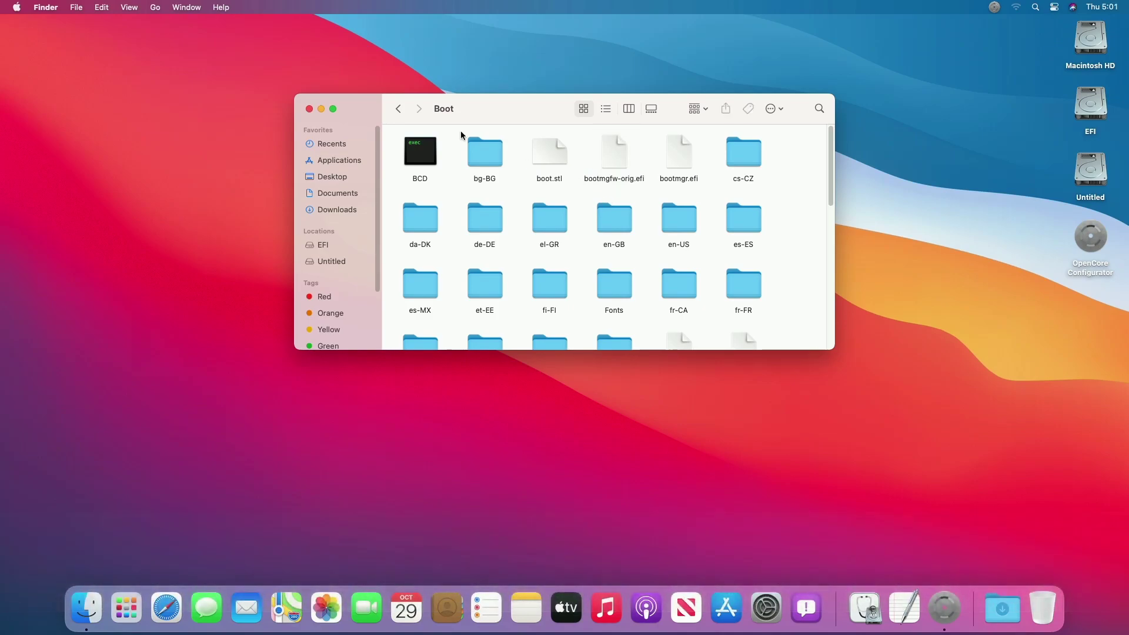
Rename shimx64.efi in the EFI volume's ubuntu folder to shimx64-orig.efi
{"action": "left_click", "coordinate": [399, 108]}
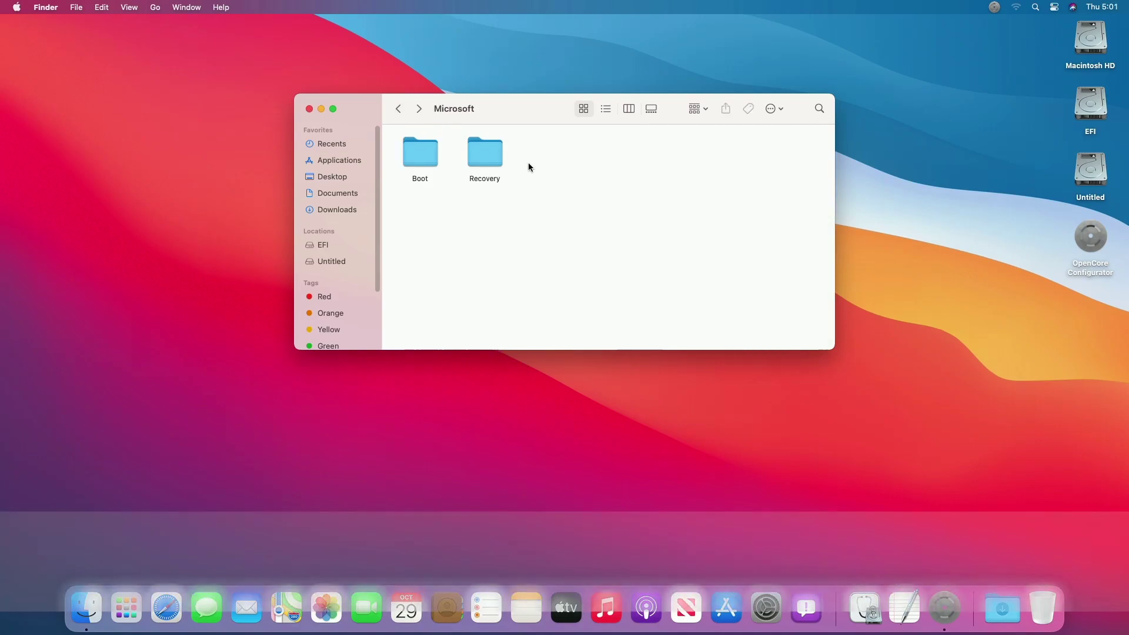
{"action": "left_click", "coordinate": [398, 109]}
{"action": "double_click", "coordinate": [612, 156]}
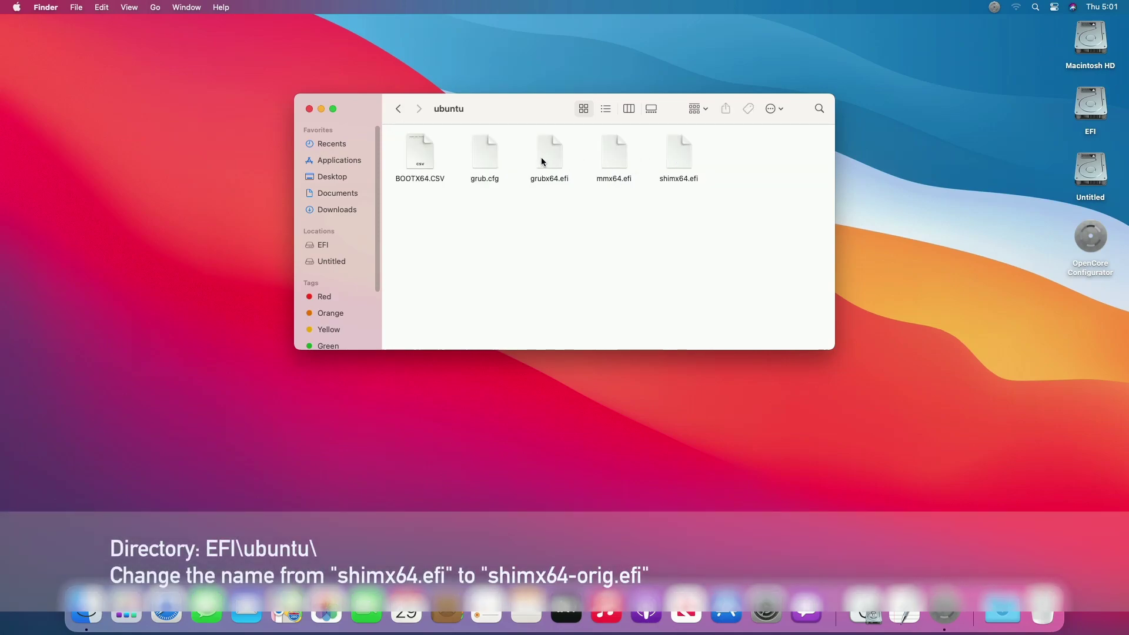
{"action": "left_click", "coordinate": [667, 158]}
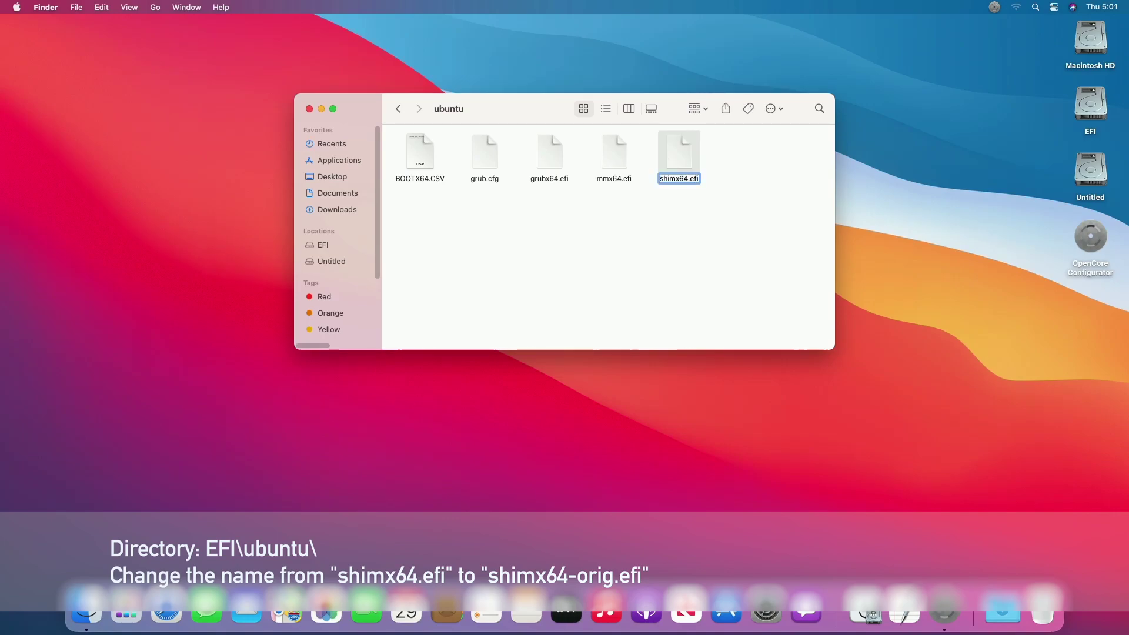
{"action": "type", "text": "-orig"}
{"action": "left_click", "coordinate": [629, 223]}
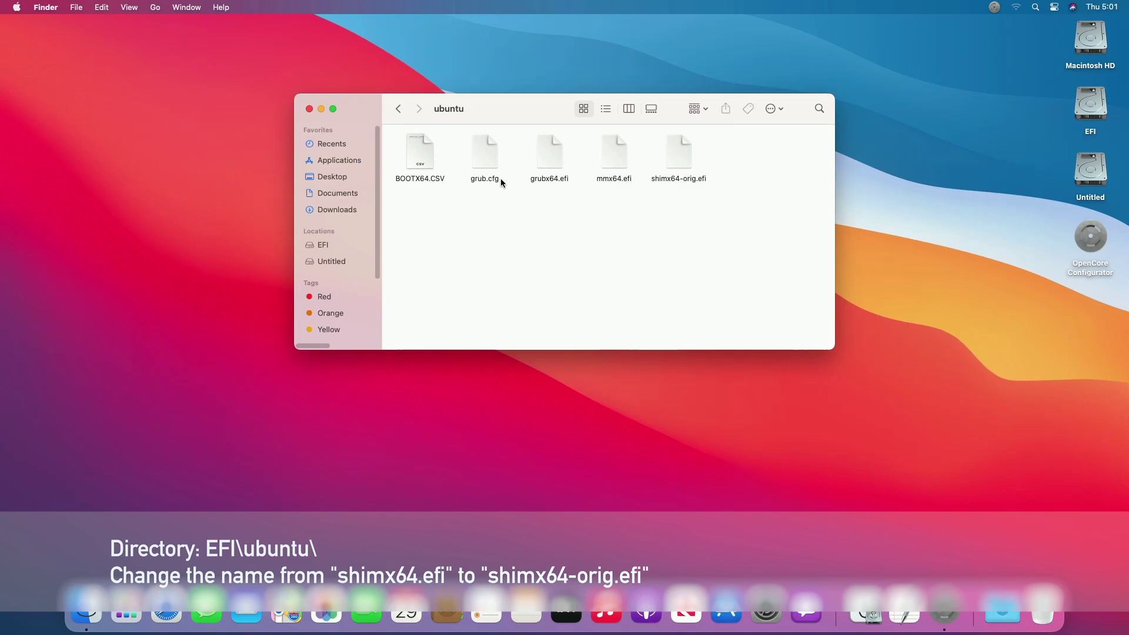
Close the ubuntu folder window and quit OpenCore Configurator
{"action": "left_click", "coordinate": [309, 108]}
{"action": "right_click", "coordinate": [945, 608]}
{"action": "left_click", "coordinate": [946, 562]}
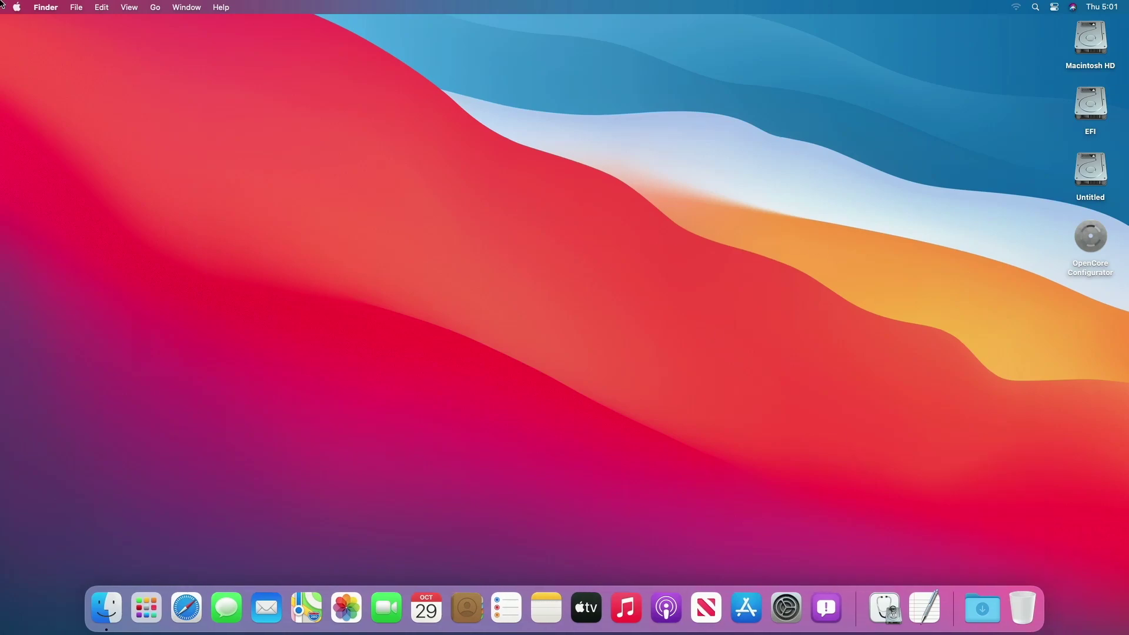
Restart the computer and boot Macintosh HD from the OpenCore picker
{"action": "left_click", "coordinate": [17, 7]}
{"action": "left_click", "coordinate": [51, 127]}
{"action": "left_click", "coordinate": [655, 216]}
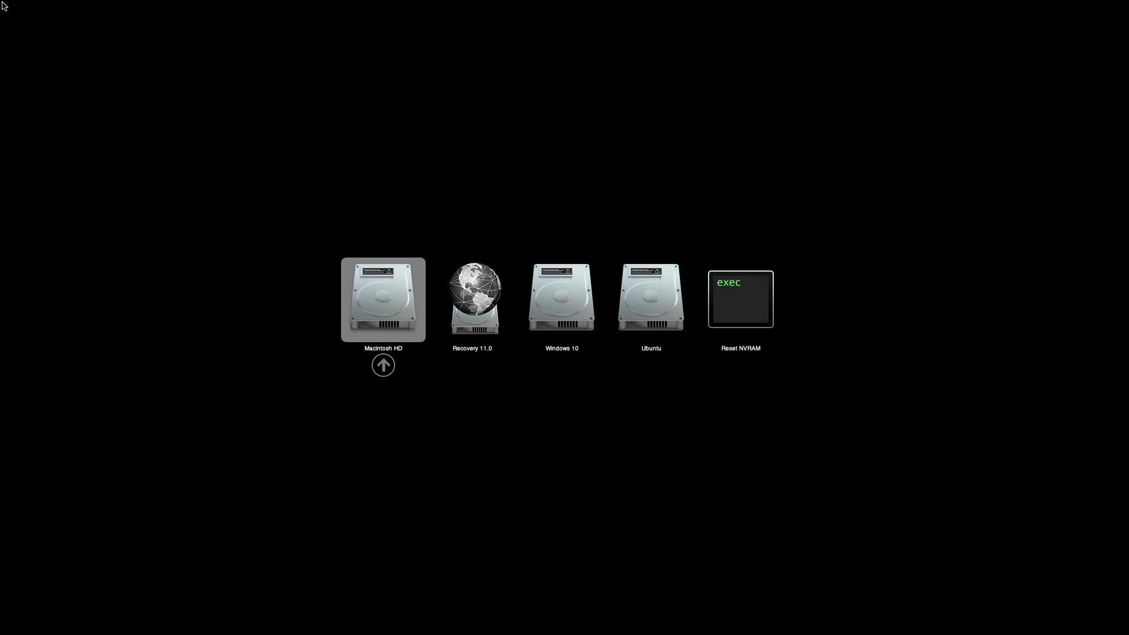
{"action": "key", "text": "Return"}
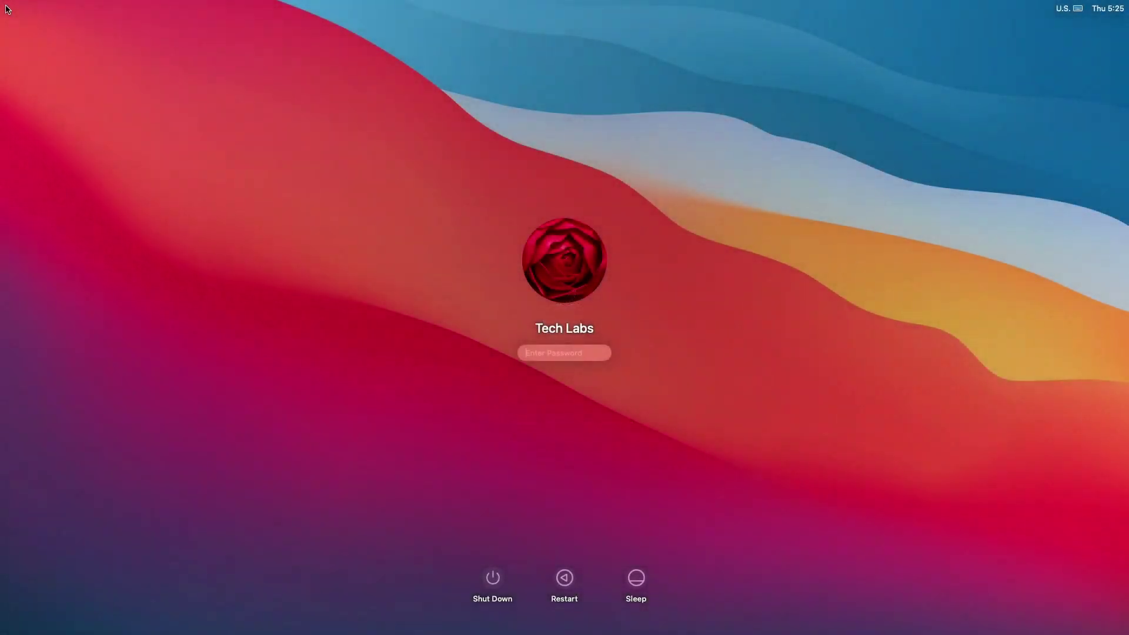
Log in to macOS by entering the account password
{"action": "type", "text": "•••"}
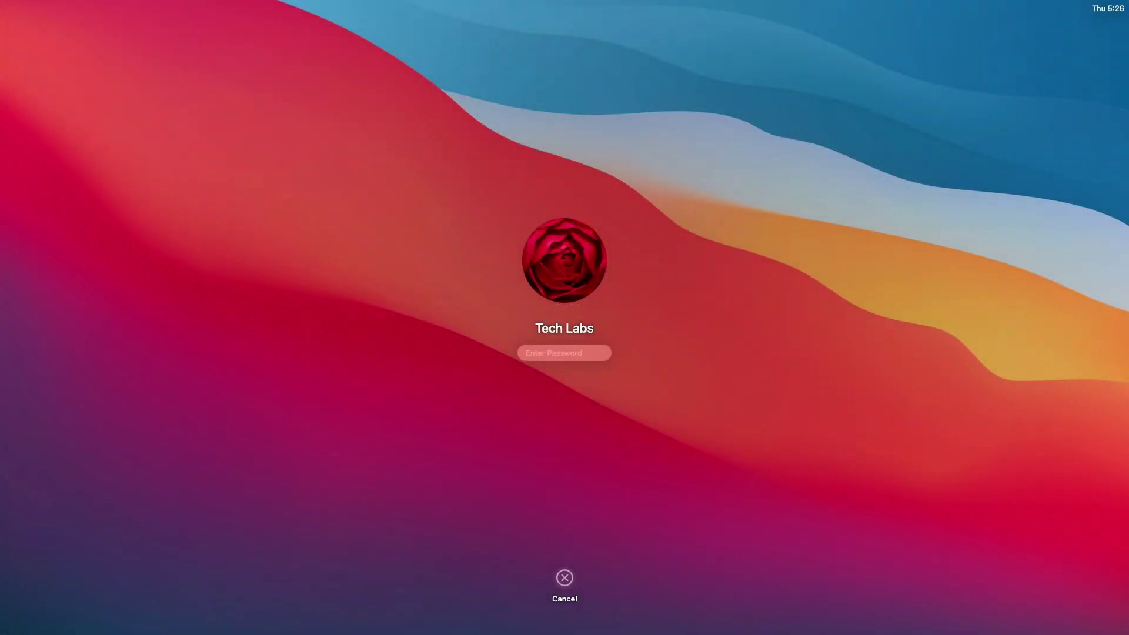
{"action": "key", "text": "Return"}
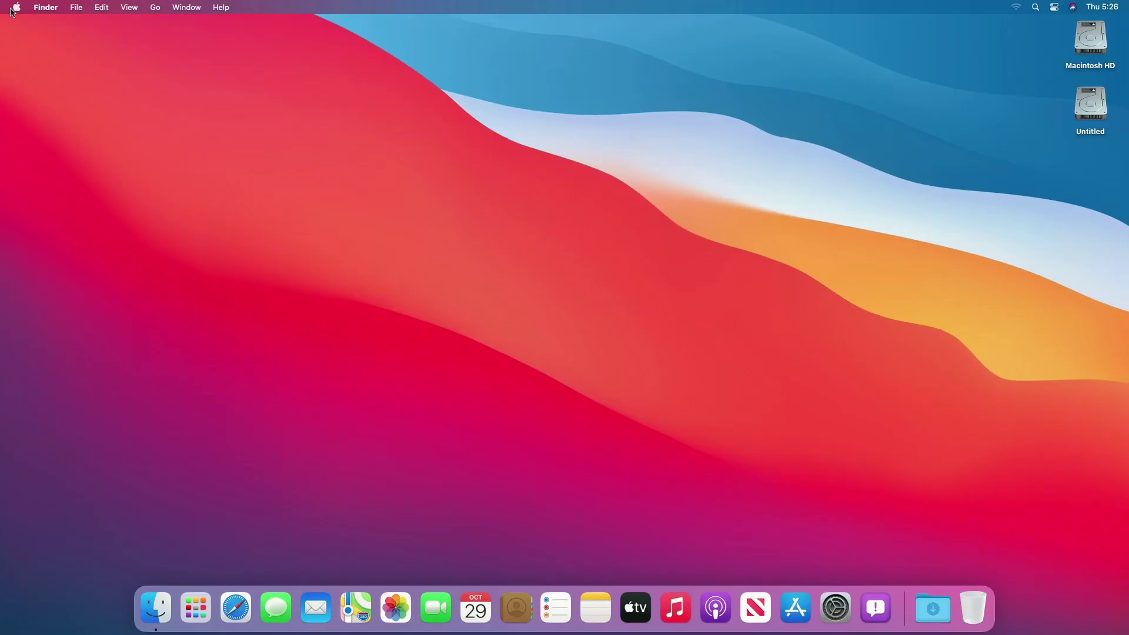
In the Sound preferences, enable showing the volume in the menu bar and playing feedback when the volume is changed
{"action": "left_click", "coordinate": [842, 603]}
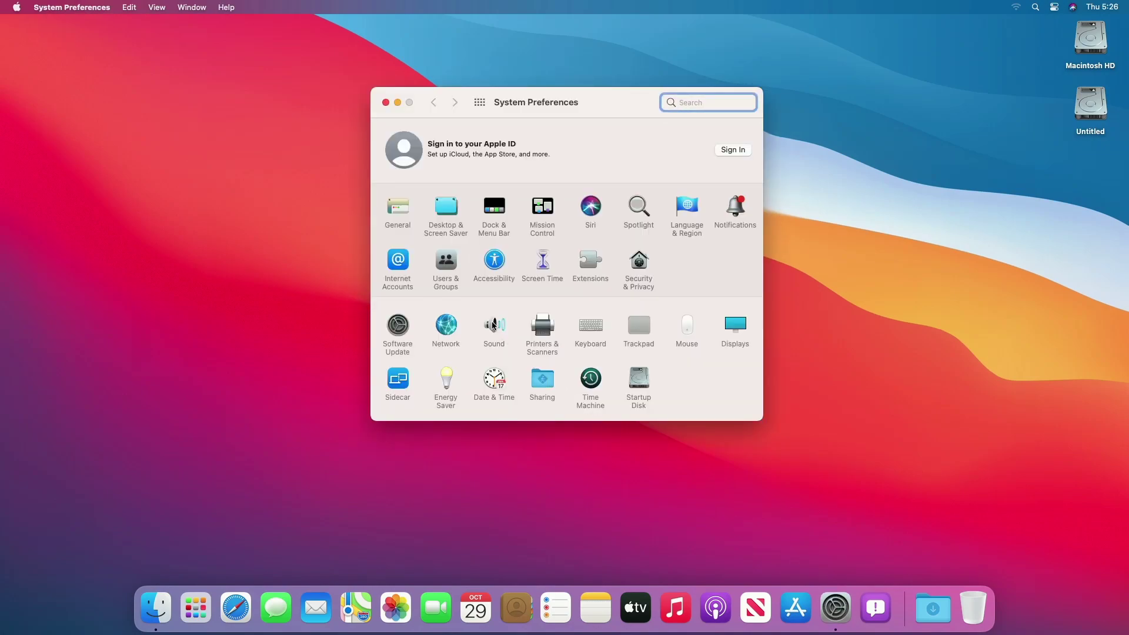
{"action": "left_click", "coordinate": [493, 326]}
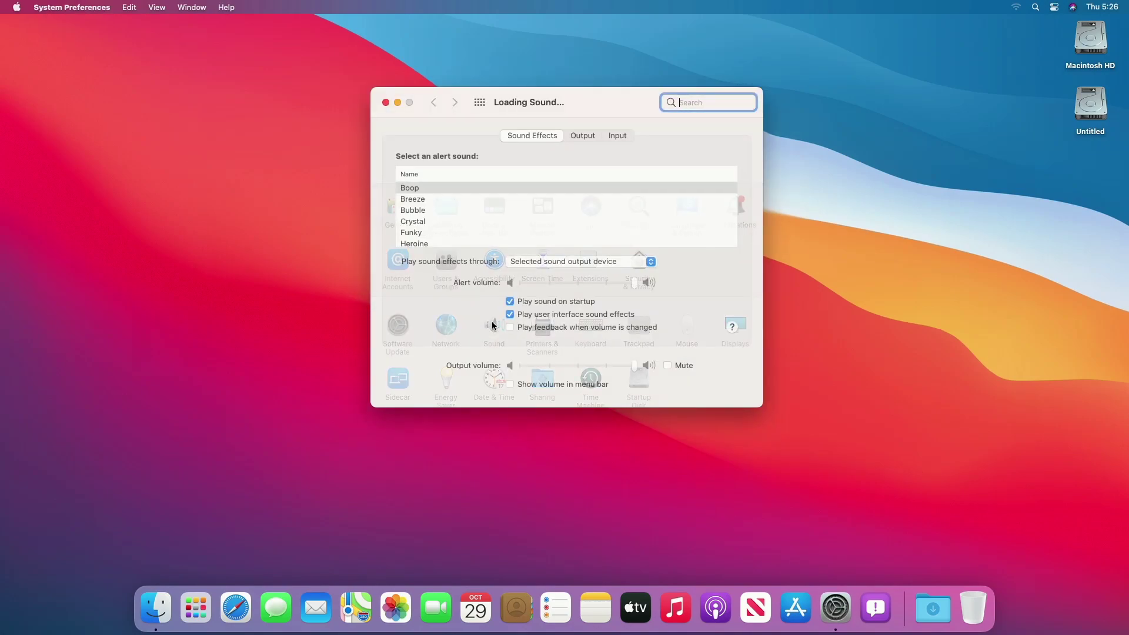
{"action": "left_click", "coordinate": [555, 385]}
{"action": "left_click", "coordinate": [552, 364]}
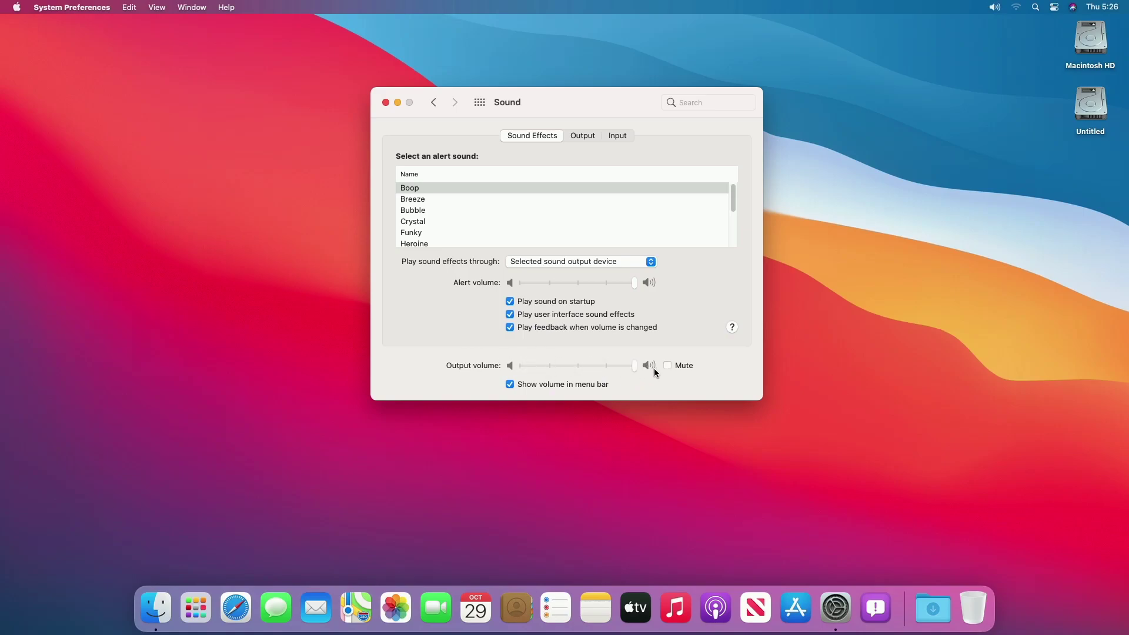
Test the output volume control by lowering it almost to minimum and raising it back to maximum
{"action": "key", "text": "XF86AudioLowerVolume"}
{"action": "key", "text": "XF86AudioLowerVolume"}
{"action": "key", "text": "XF86AudioLowerVolume"}
{"action": "key", "text": "XF86AudioLowerVolume"}
{"action": "key", "text": "XF86AudioLowerVolume"}
{"action": "key", "text": "XF86AudioLowerVolume"}
{"action": "key", "text": "XF86AudioLowerVolume"}
{"action": "key", "text": "XF86AudioLowerVolume"}
{"action": "key", "text": "XF86AudioLowerVolume"}
{"action": "key", "text": "XF86AudioLowerVolume"}
{"action": "key", "text": "XF86AudioLowerVolume"}
{"action": "key", "text": "XF86AudioLowerVolume"}
{"action": "key", "text": "XF86AudioLowerVolume"}
{"action": "key", "text": "XF86AudioLowerVolume"}
{"action": "key", "text": "XF86AudioLowerVolume"}
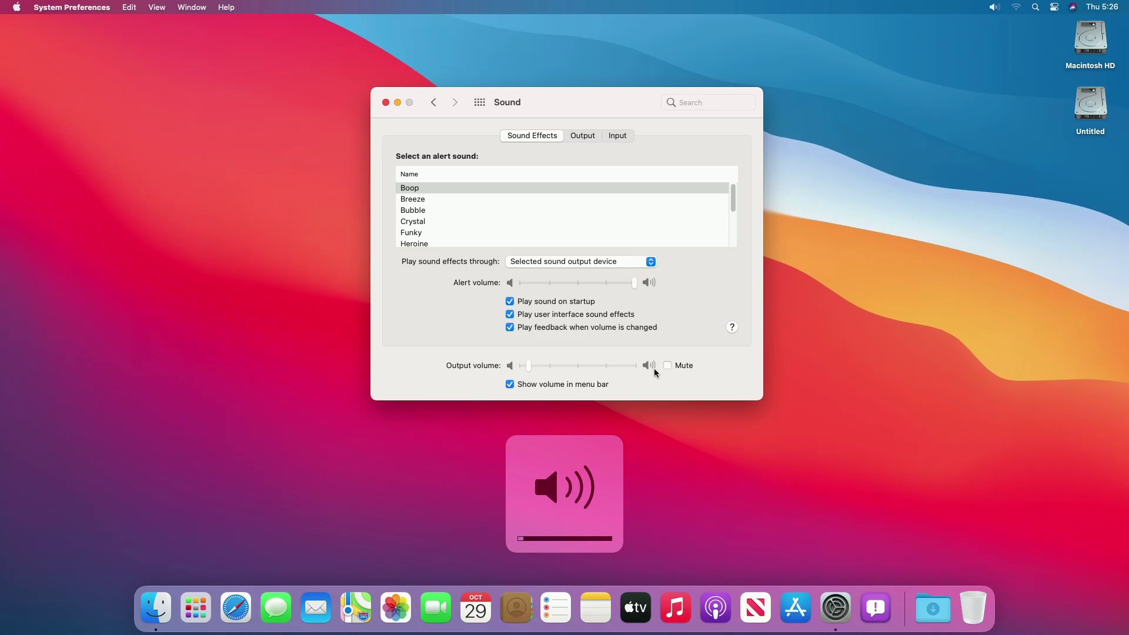
{"action": "key", "text": "XF86AudioRaiseVolume"}
{"action": "key", "text": "XF86AudioRaiseVolume"}
{"action": "key", "text": "XF86AudioRaiseVolume"}
{"action": "key", "text": "XF86AudioRaiseVolume"}
{"action": "key", "text": "XF86AudioRaiseVolume"}
{"action": "key", "text": "XF86AudioRaiseVolume"}
{"action": "key", "text": "XF86AudioRaiseVolume"}
{"action": "key", "text": "XF86AudioRaiseVolume"}
{"action": "key", "text": "XF86AudioRaiseVolume"}
{"action": "key", "text": "XF86AudioRaiseVolume"}
{"action": "key", "text": "XF86AudioRaiseVolume"}
{"action": "key", "text": "XF86AudioRaiseVolume"}
{"action": "key", "text": "XF86AudioRaiseVolume"}
{"action": "key", "text": "XF86AudioRaiseVolume"}
{"action": "key", "text": "XF86AudioRaiseVolume"}
Test muting by switching the sound output mute on and off twice
{"action": "key", "text": "XF86AudioMute"}
{"action": "key", "text": "XF86AudioMute"}
{"action": "key", "text": "XF86AudioMute"}
{"action": "key", "text": "XF86AudioMute"}
Review the sound output and input devices and the Network connection settings in System Preferences
{"action": "left_click", "coordinate": [585, 139]}
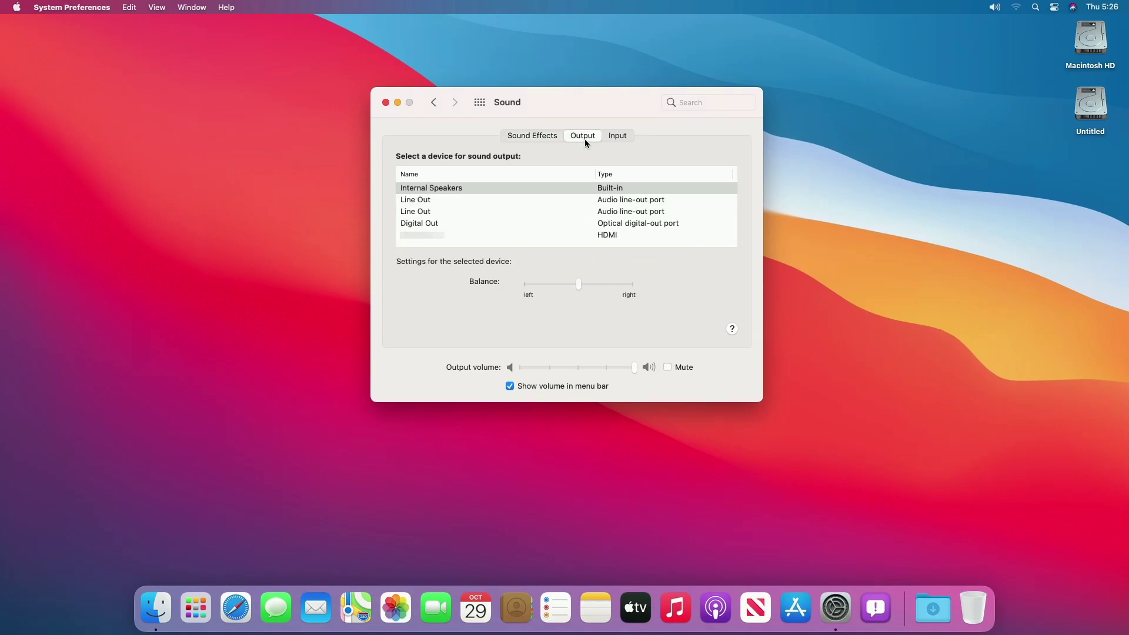
{"action": "left_click", "coordinate": [618, 137]}
{"action": "left_click", "coordinate": [481, 102]}
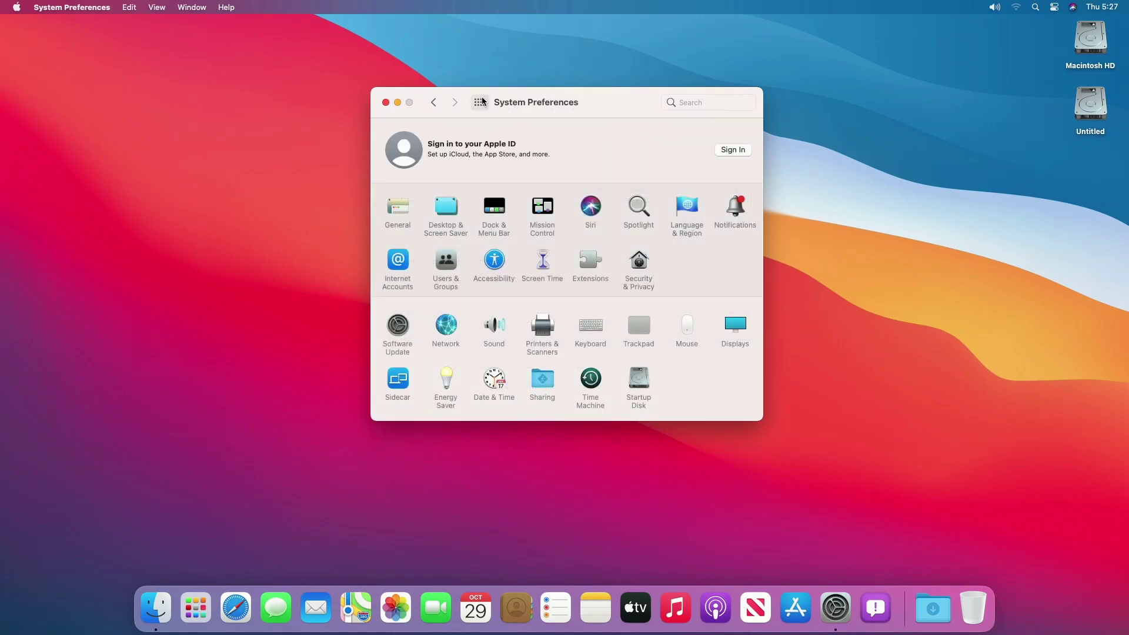
{"action": "left_click", "coordinate": [450, 327]}
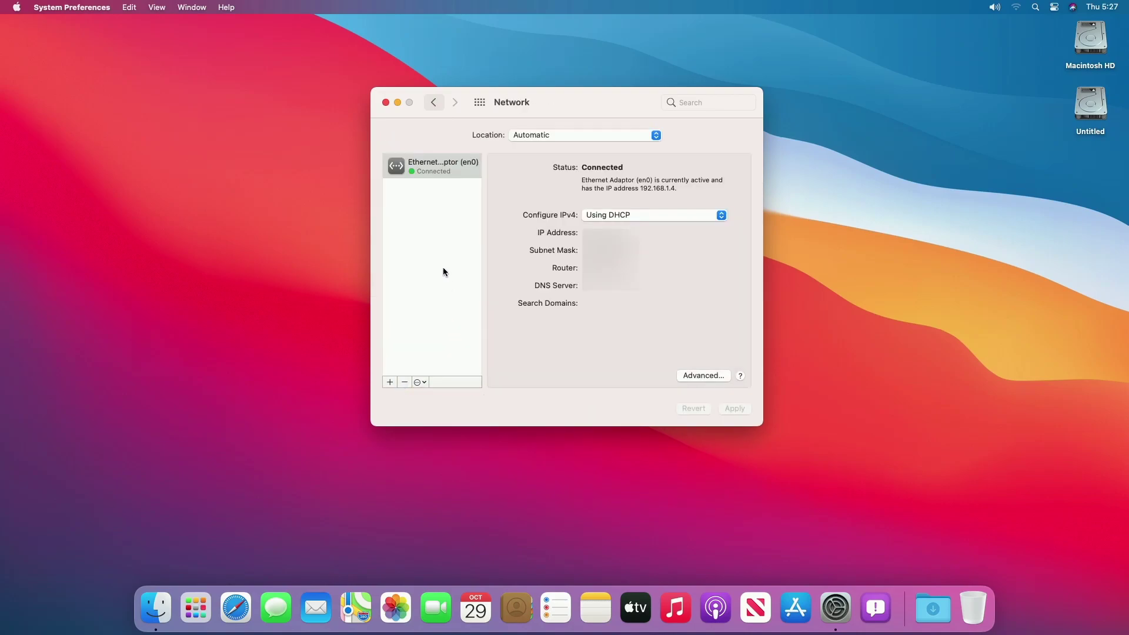
{"action": "left_click", "coordinate": [480, 105]}
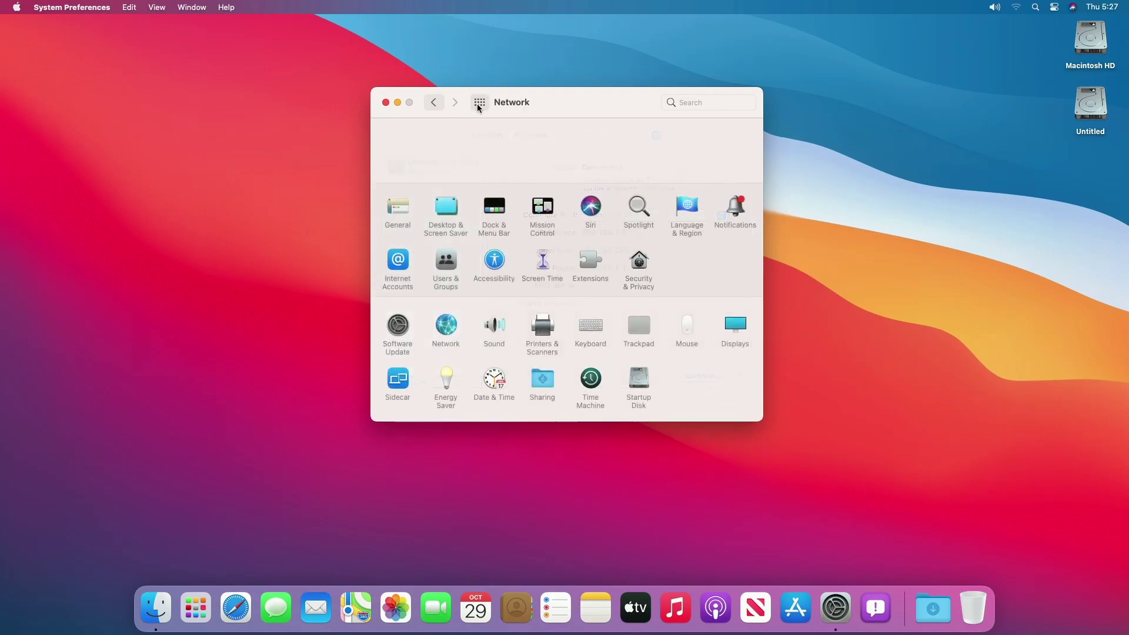
Try the Dark and Auto appearances in the General preferences and return to the Light appearance
{"action": "left_click", "coordinate": [405, 200]}
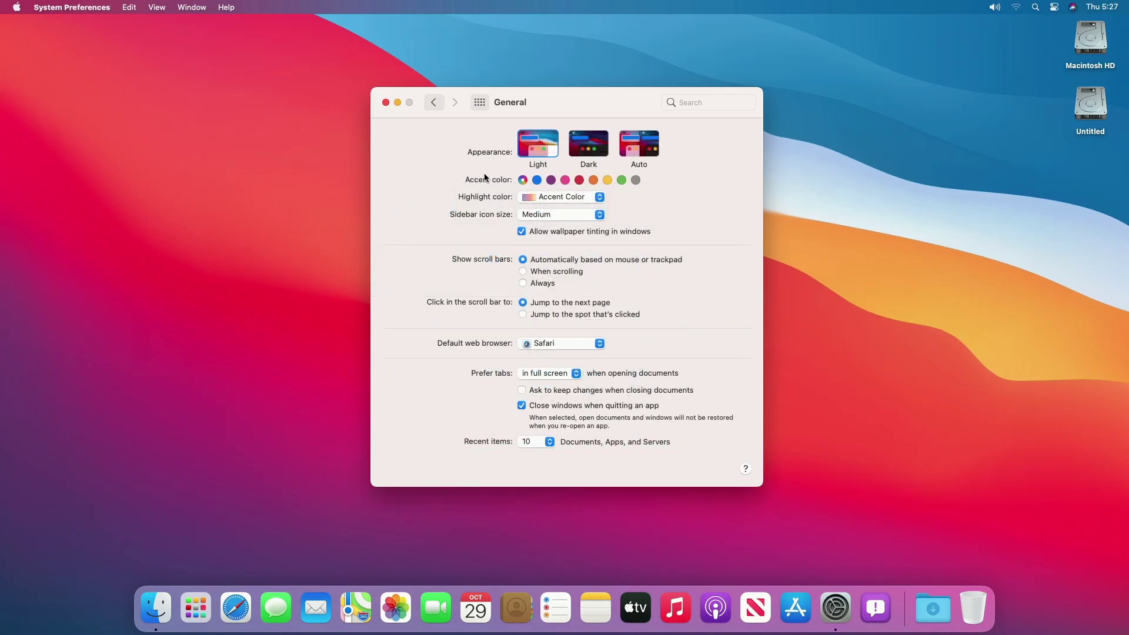
{"action": "left_click", "coordinate": [579, 134]}
{"action": "left_click", "coordinate": [625, 145]}
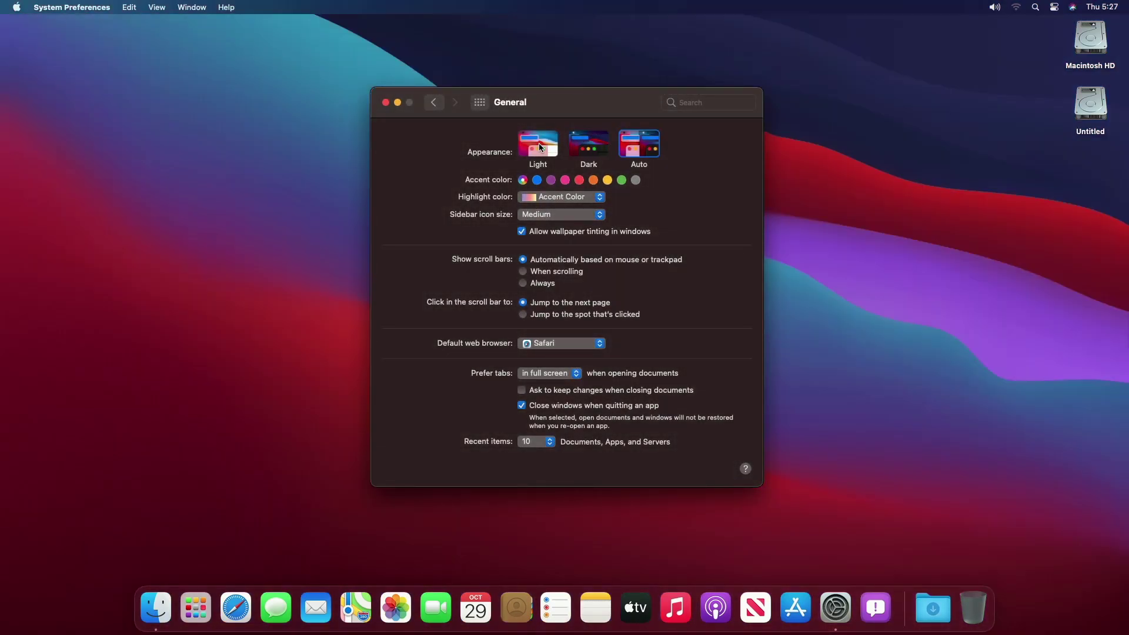
{"action": "left_click", "coordinate": [540, 147]}
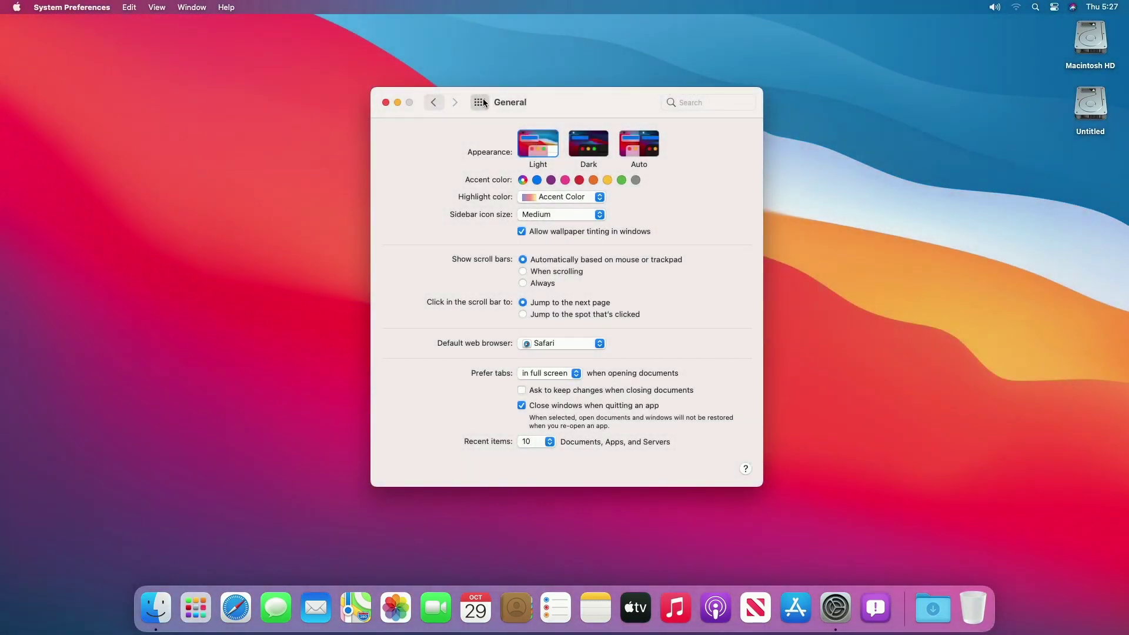
{"action": "left_click", "coordinate": [480, 102]}
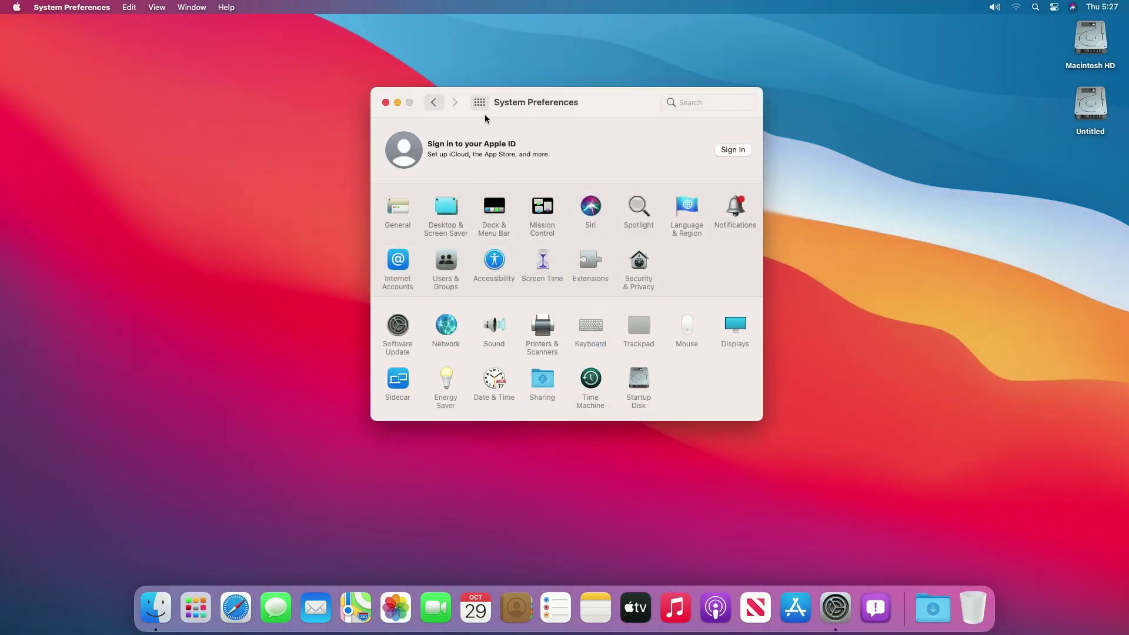
Try the dynamic Big Sur, Big Sur Graphic and Iridescence wallpapers, and set the first image under Desktop Pictures as the wallpaper
{"action": "left_click", "coordinate": [447, 207]}
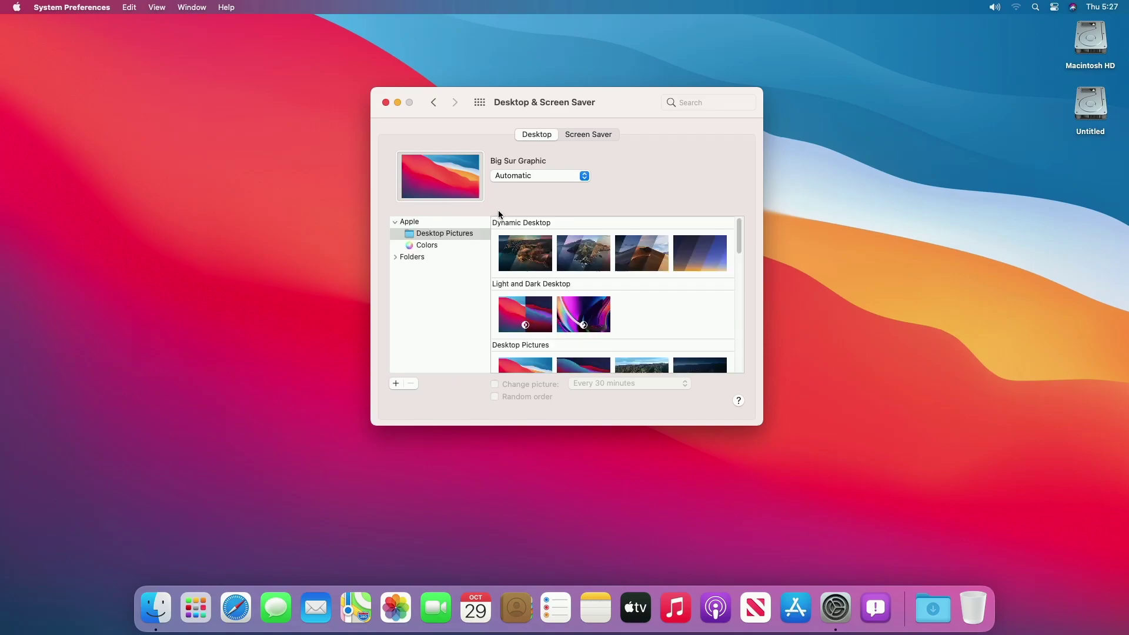
{"action": "left_click", "coordinate": [536, 249]}
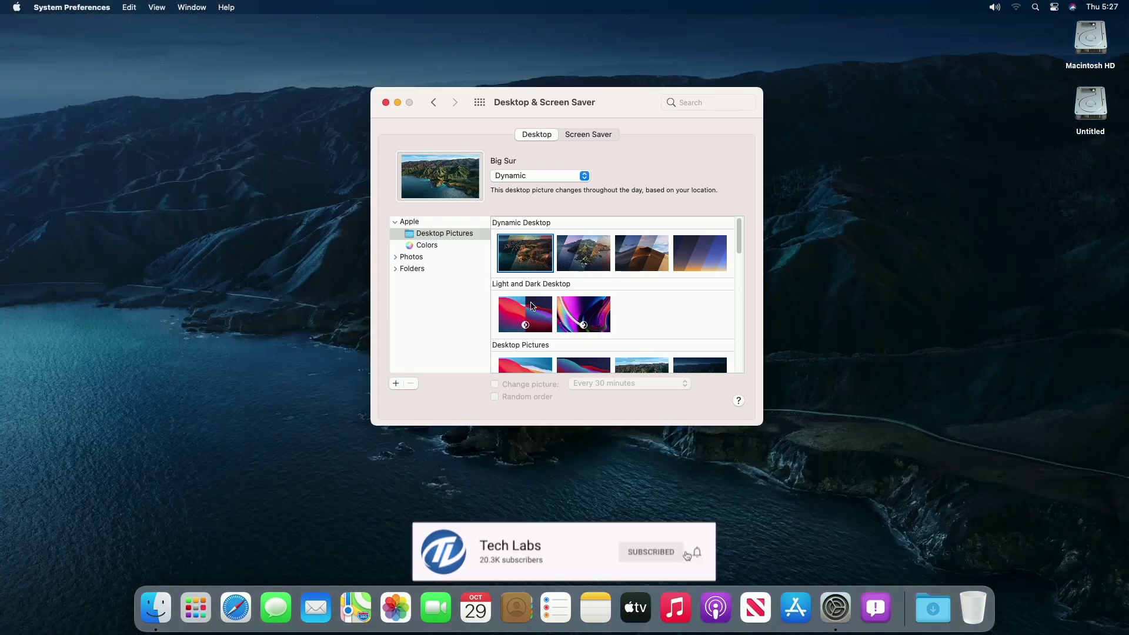
{"action": "left_click", "coordinate": [532, 306]}
{"action": "left_click", "coordinate": [580, 315]}
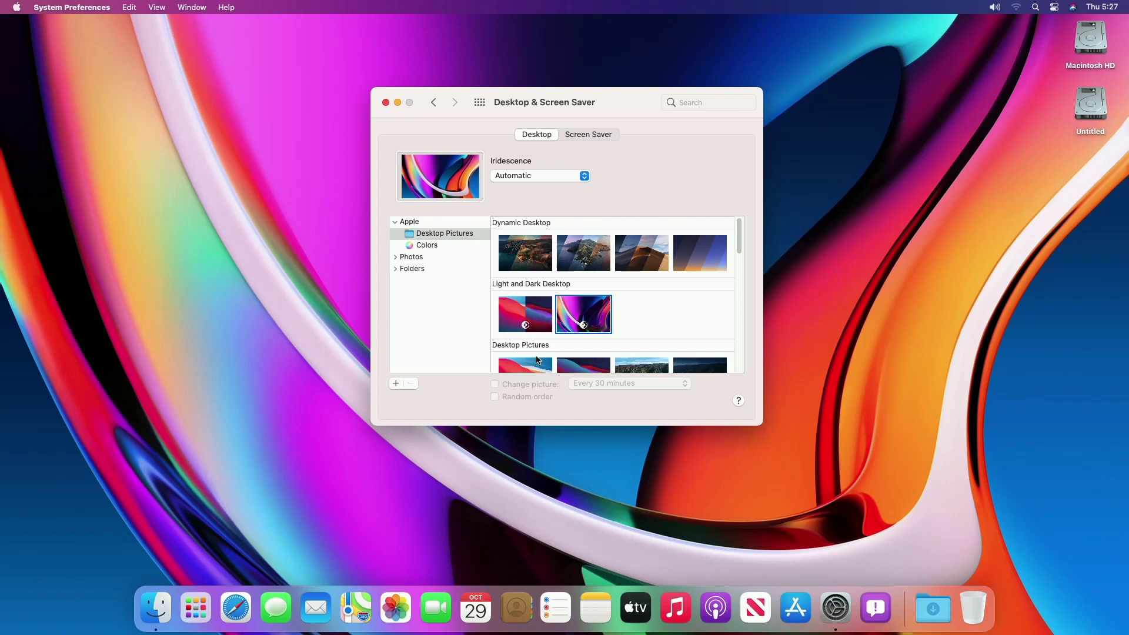
{"action": "left_click", "coordinate": [537, 361]}
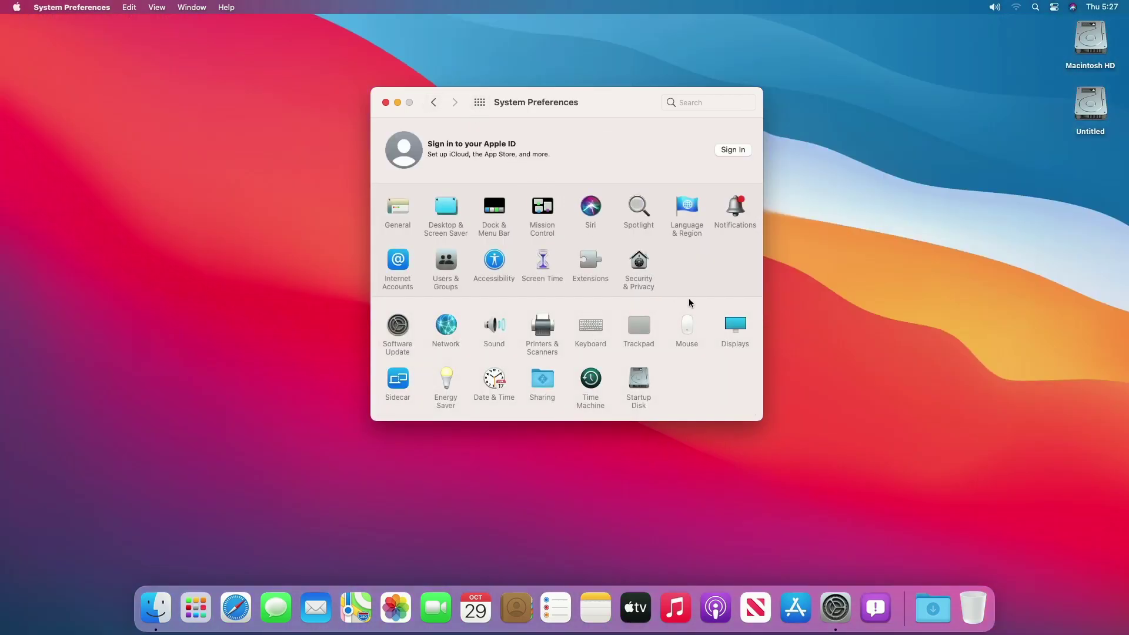
Review the display's resolution, Color and Night Shift settings, and close System Preferences
{"action": "left_click", "coordinate": [735, 325]}
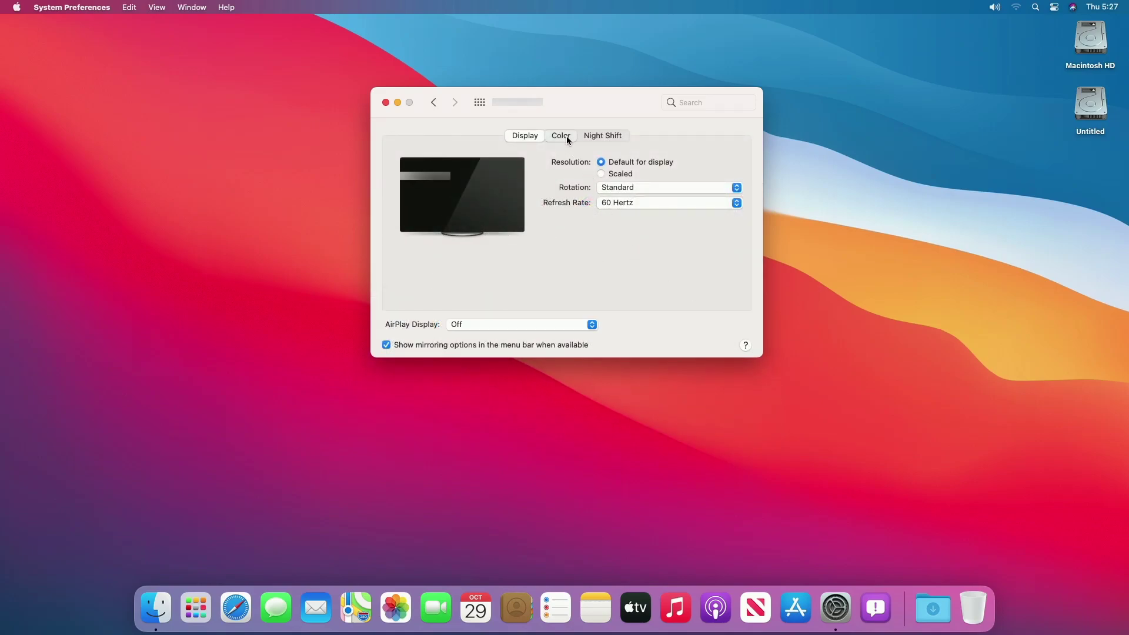
{"action": "left_click", "coordinate": [566, 136]}
{"action": "left_click", "coordinate": [608, 134]}
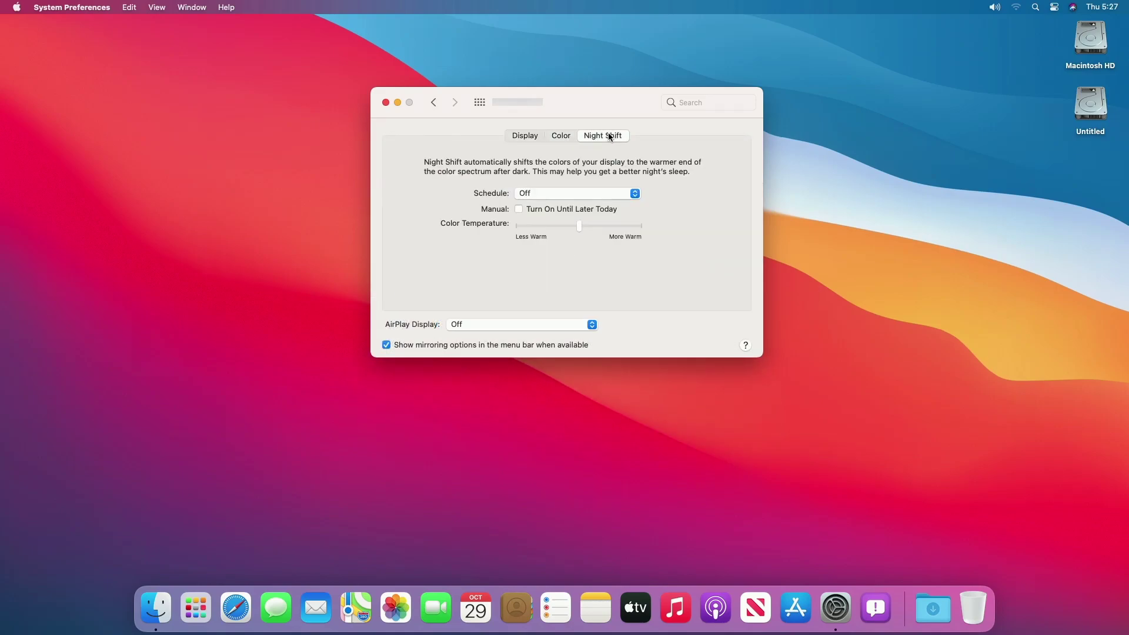
{"action": "left_click", "coordinate": [482, 103]}
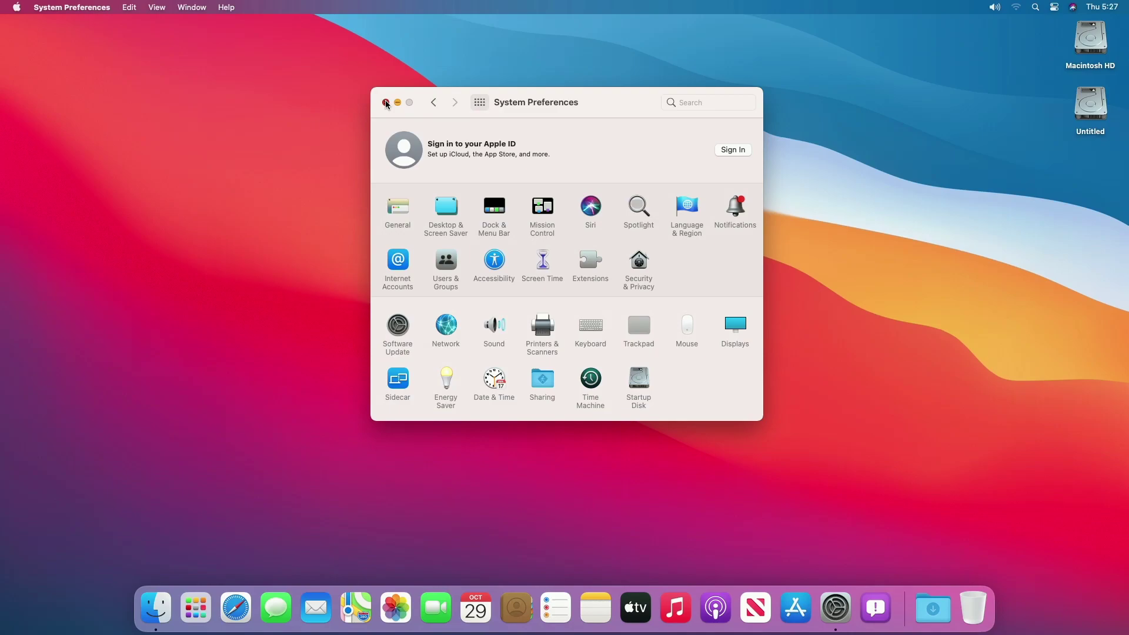
{"action": "left_click", "coordinate": [386, 103]}
View the Notification Center widgets and close them
{"action": "left_click", "coordinate": [1105, 7]}
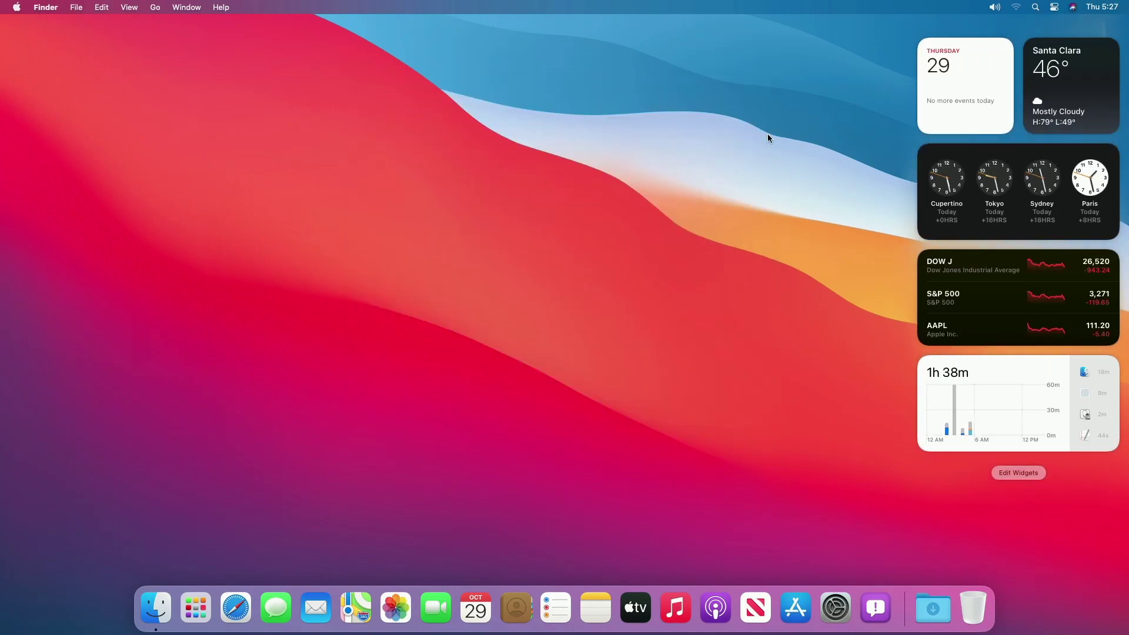
{"action": "left_click", "coordinate": [732, 155]}
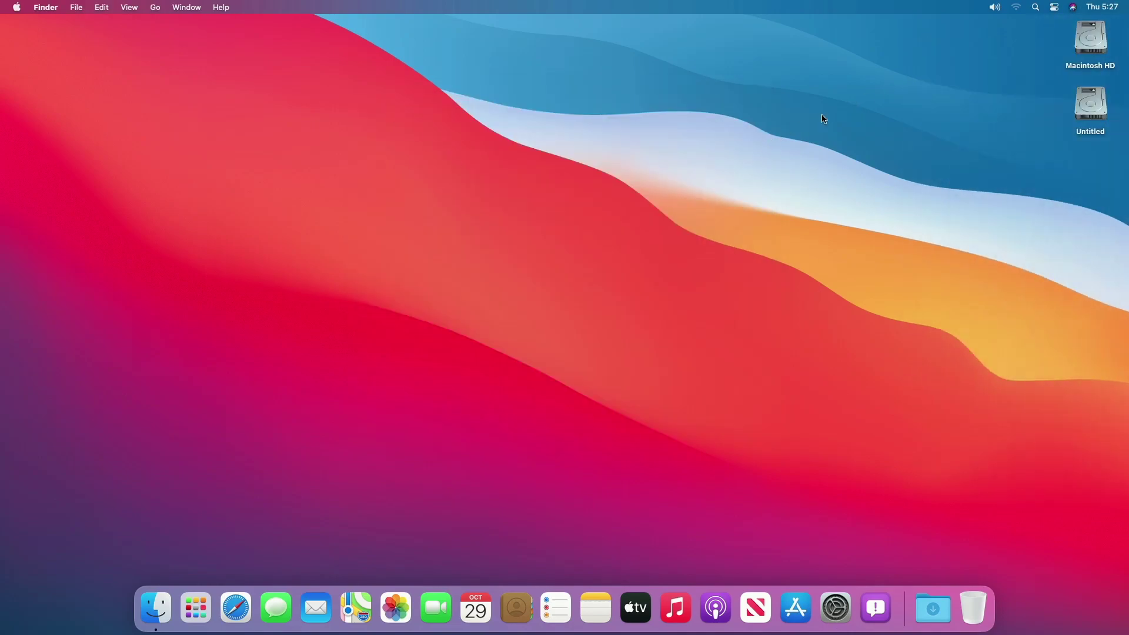
Show the Control Center and test its sound level by lowering it to zero and raising it back to maximum
{"action": "left_click", "coordinate": [1054, 8]}
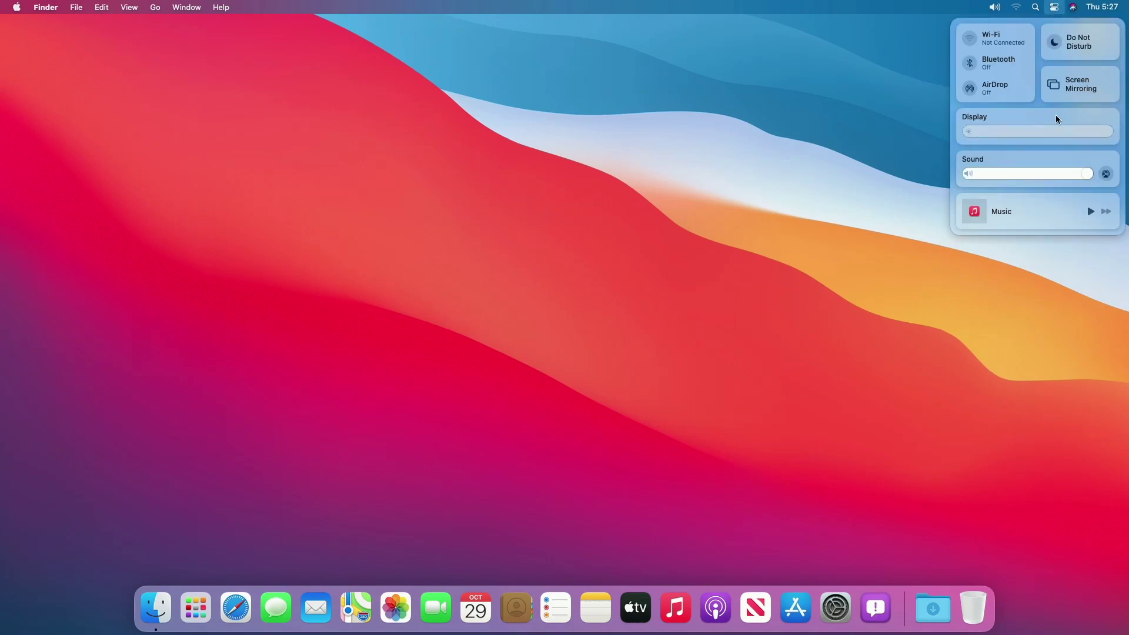
{"action": "mouse_move", "coordinate": [1051, 175]}
{"action": "left_mouse_down"}
{"action": "mouse_move", "coordinate": [988, 175]}
{"action": "mouse_move", "coordinate": [1035, 175]}
{"action": "left_mouse_up"}
{"action": "key", "text": "XF86AudioLowerVolume"}
{"action": "key", "text": "XF86AudioLowerVolume"}
{"action": "key", "text": "XF86AudioLowerVolume"}
{"action": "key", "text": "XF86AudioLowerVolume"}
{"action": "key", "text": "XF86AudioLowerVolume"}
{"action": "key", "text": "XF86AudioLowerVolume"}
{"action": "key", "text": "XF86AudioLowerVolume"}
{"action": "key", "text": "XF86AudioLowerVolume"}
{"action": "key", "text": "XF86AudioLowerVolume"}
{"action": "key", "text": "XF86AudioLowerVolume"}
{"action": "key", "text": "XF86AudioLowerVolume"}
{"action": "key", "text": "XF86AudioLowerVolume"}
{"action": "key", "text": "XF86AudioLowerVolume"}
{"action": "key", "text": "XF86AudioLowerVolume"}
{"action": "key", "text": "XF86AudioLowerVolume"}
{"action": "key", "text": "XF86AudioLowerVolume"}
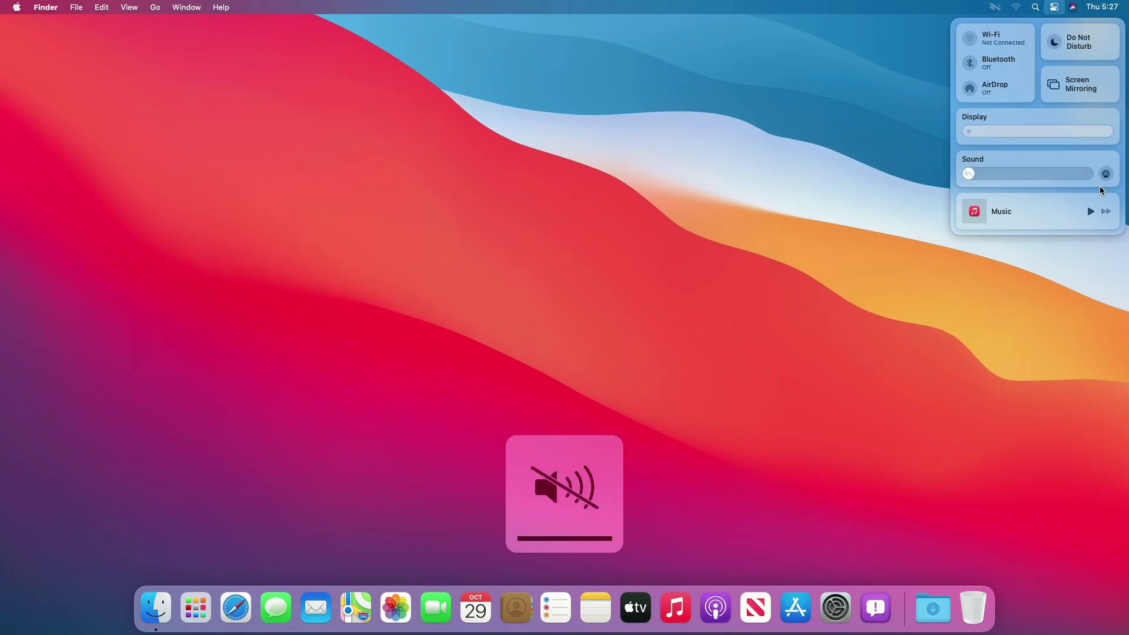
{"action": "key", "text": "XF86AudioRaiseVolume"}
{"action": "key", "text": "XF86AudioRaiseVolume"}
{"action": "key", "text": "XF86AudioRaiseVolume"}
{"action": "key", "text": "XF86AudioRaiseVolume"}
{"action": "key", "text": "XF86AudioRaiseVolume"}
{"action": "key", "text": "XF86AudioRaiseVolume"}
{"action": "key", "text": "XF86AudioRaiseVolume"}
{"action": "key", "text": "XF86AudioRaiseVolume"}
{"action": "key", "text": "XF86AudioRaiseVolume"}
{"action": "key", "text": "XF86AudioRaiseVolume"}
{"action": "key", "text": "XF86AudioRaiseVolume"}
{"action": "key", "text": "XF86AudioRaiseVolume"}
{"action": "key", "text": "XF86AudioRaiseVolume"}
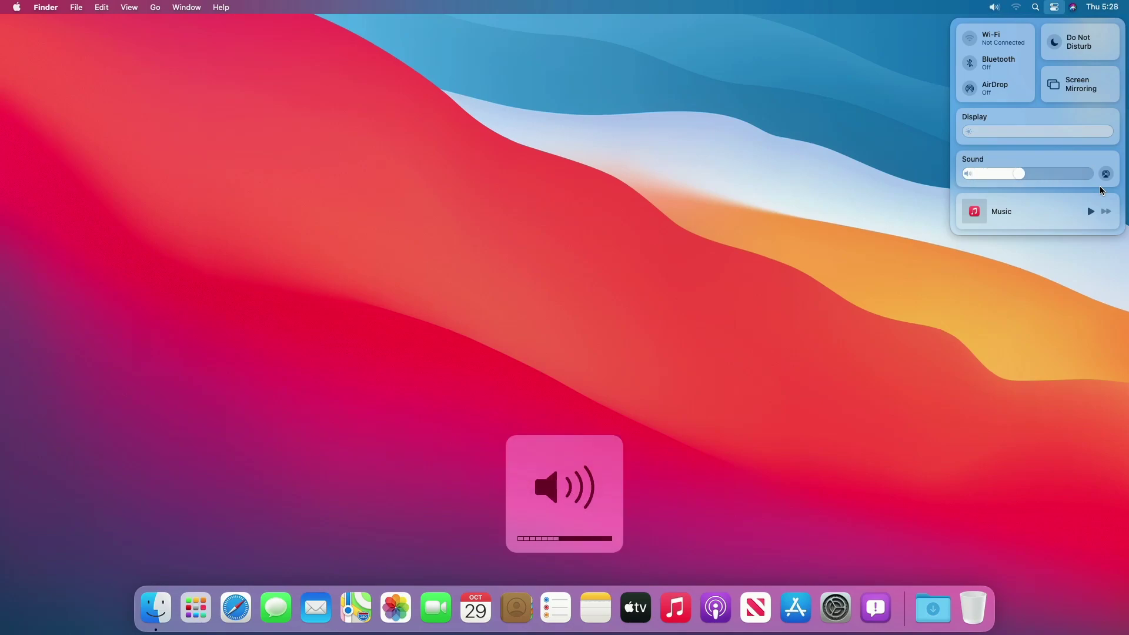
{"action": "key", "text": "XF86AudioRaiseVolume"}
{"action": "key", "text": "XF86AudioRaiseVolume"}
{"action": "key", "text": "XF86AudioRaiseVolume"}
Toggle mute repeatedly while watching the Control Center sound level, leave the sound unmuted, and close the Control Center
{"action": "key", "text": "XF86AudioMute"}
{"action": "key", "text": "XF86AudioMute"}
{"action": "key", "text": "XF86AudioMute"}
{"action": "key", "text": "XF86AudioMute"}
{"action": "key", "text": "XF86AudioMute"}
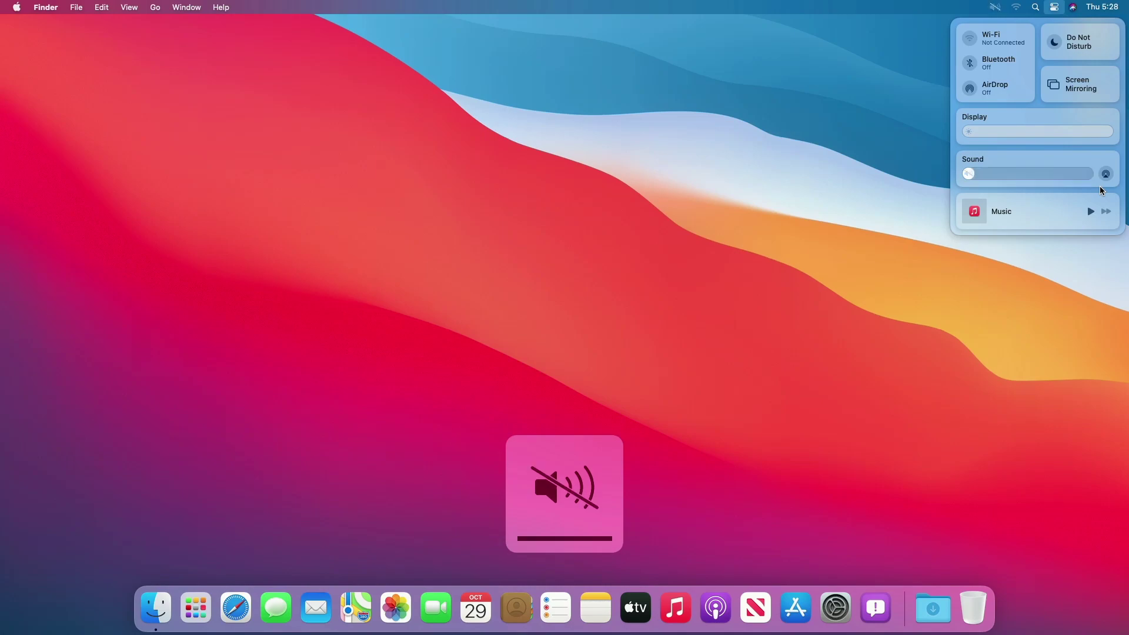
{"action": "key", "text": "XF86AudioMute"}
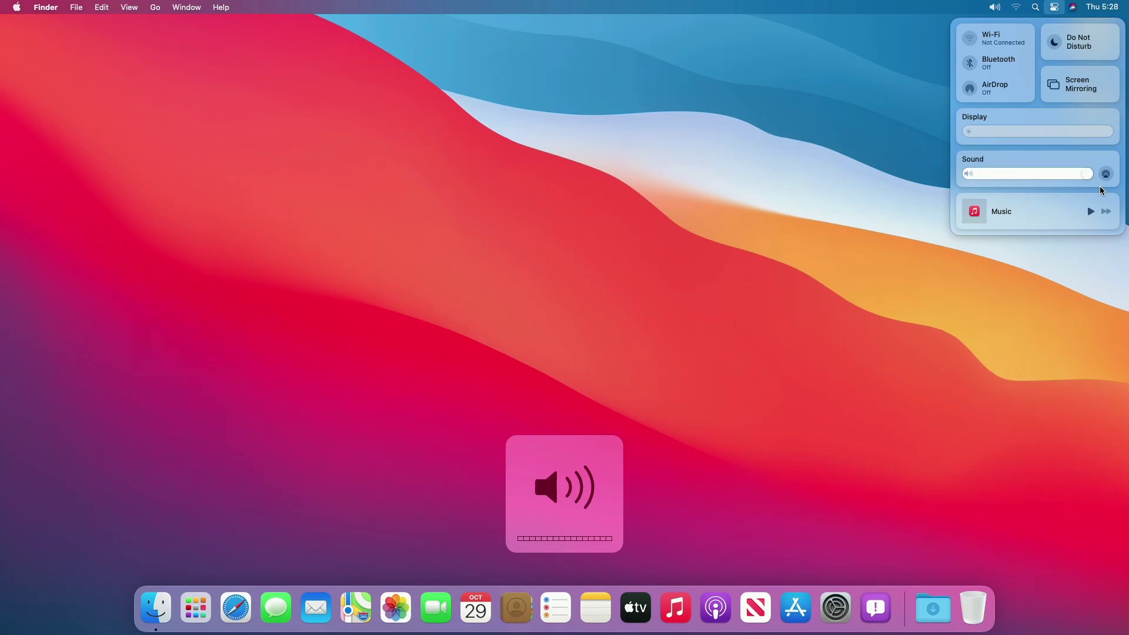
{"action": "left_click", "coordinate": [862, 184]}
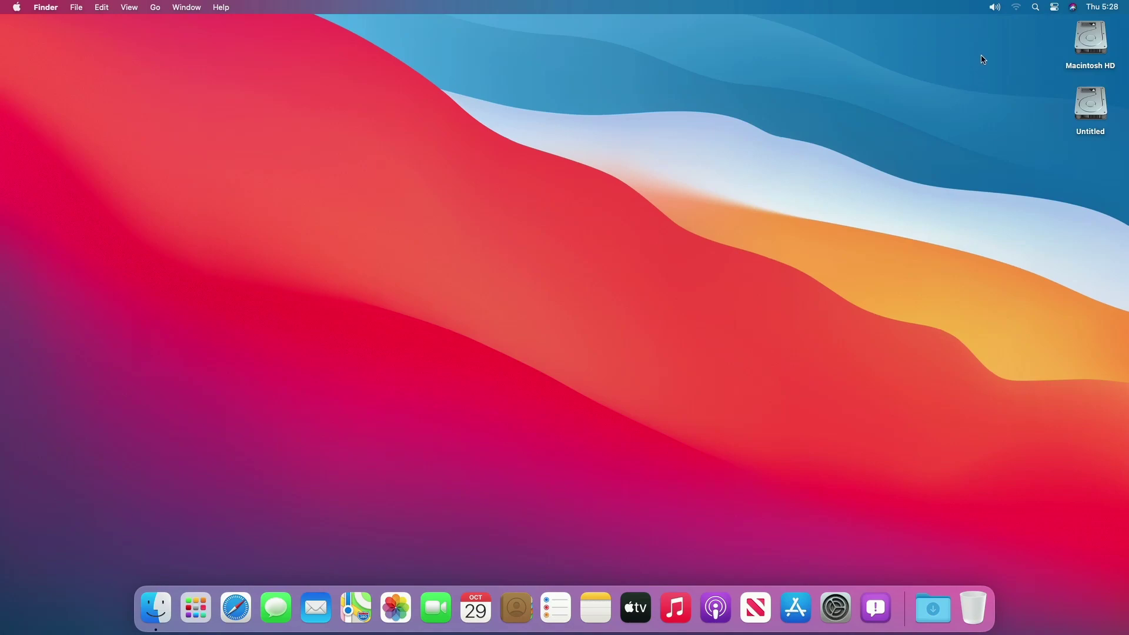
Switch the sound output to the HDMI display from the menu bar volume control, and back to Internal Speakers
{"action": "left_click", "coordinate": [994, 7]}
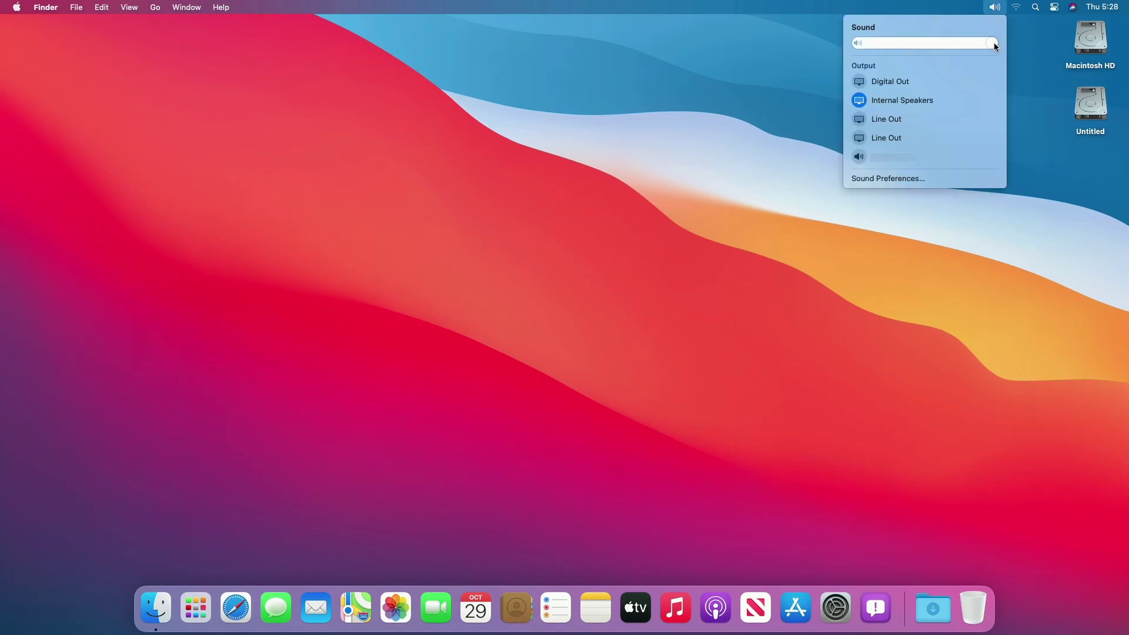
{"action": "left_click_drag", "start_coordinate": [996, 46], "coordinate": [1068, 67]}
{"action": "left_click", "coordinate": [862, 159]}
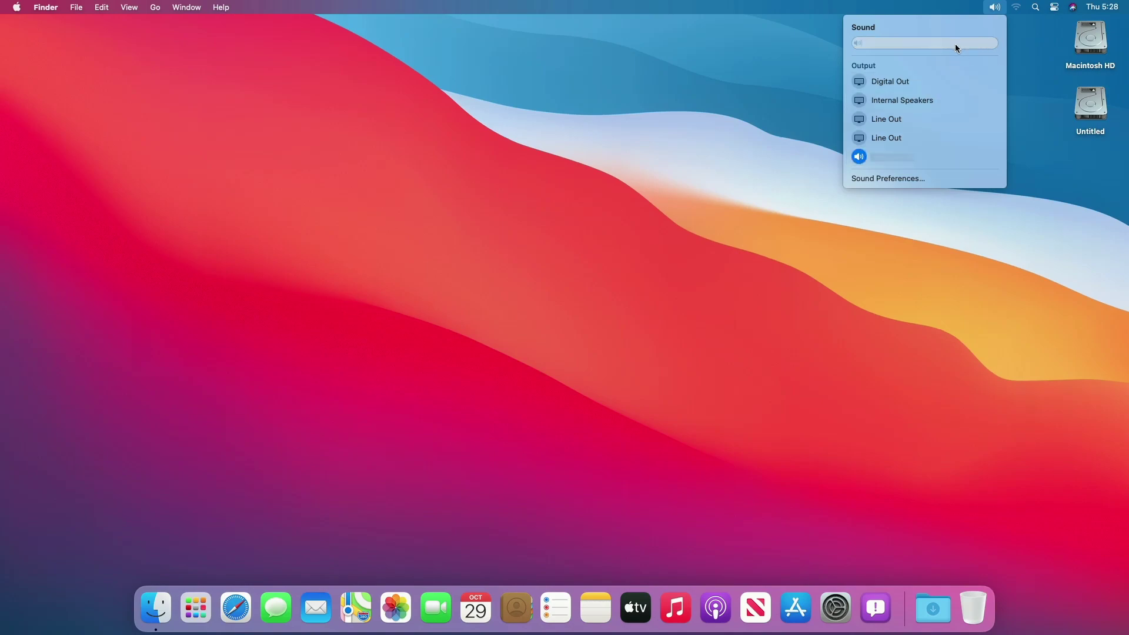
{"action": "left_click", "coordinate": [857, 101]}
{"action": "left_click", "coordinate": [686, 167]}
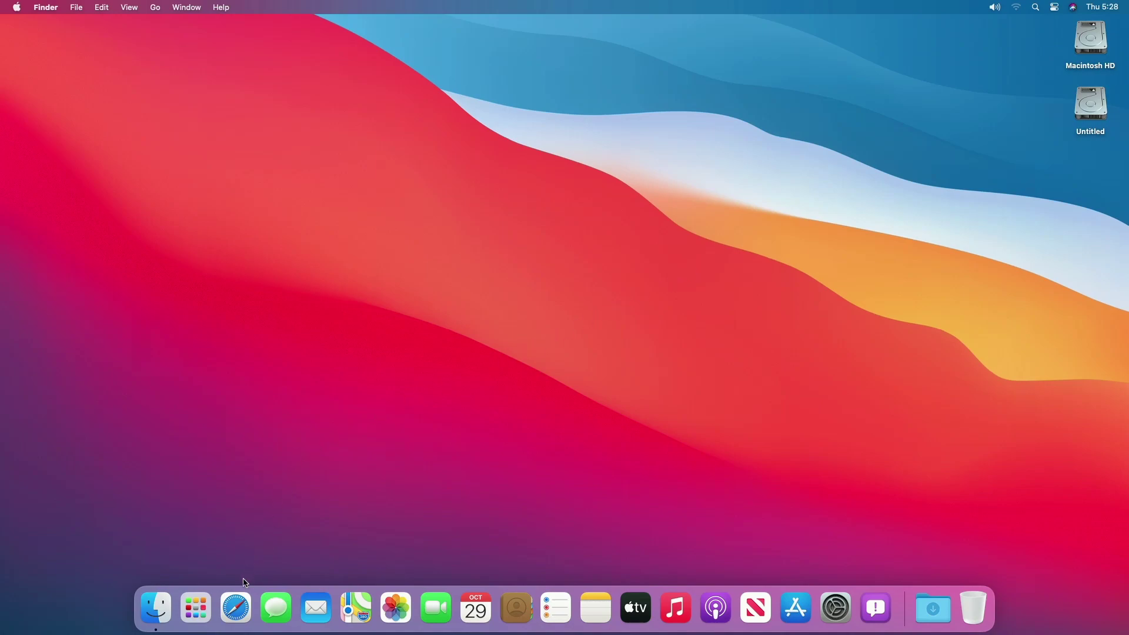
Open Safari, test browsing with Google and the full Gmail landing page, and return to the start page
{"action": "left_click", "coordinate": [229, 619]}
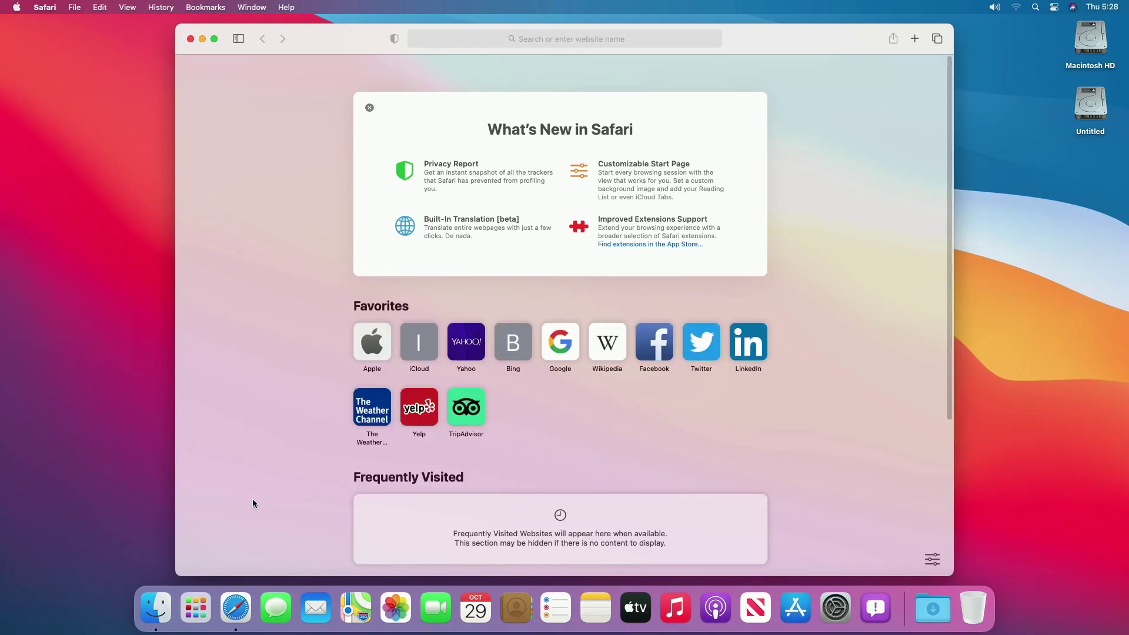
{"action": "left_click", "coordinate": [563, 341]}
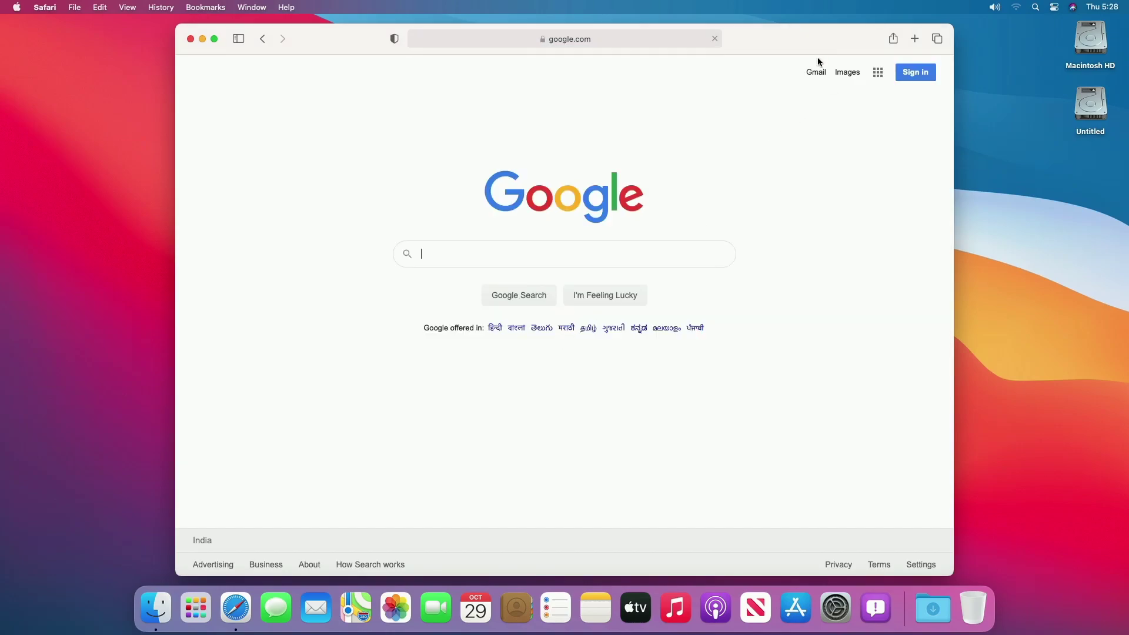
{"action": "left_click", "coordinate": [817, 71]}
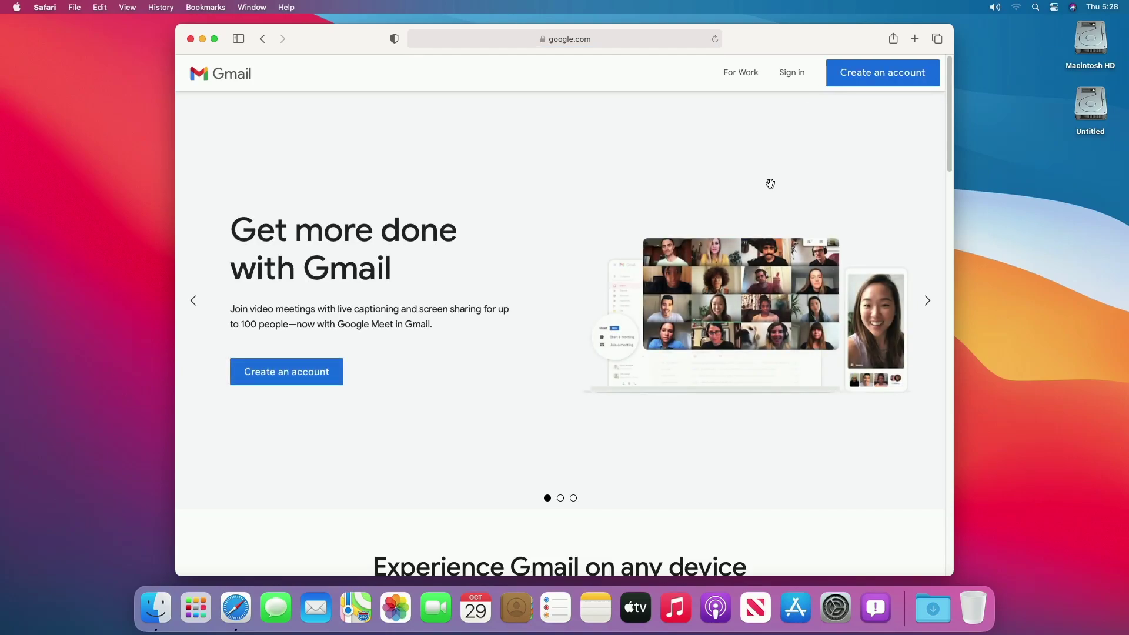
{"action": "scroll", "coordinate": [771, 183], "scroll_direction": "down", "scroll_amount": 15}
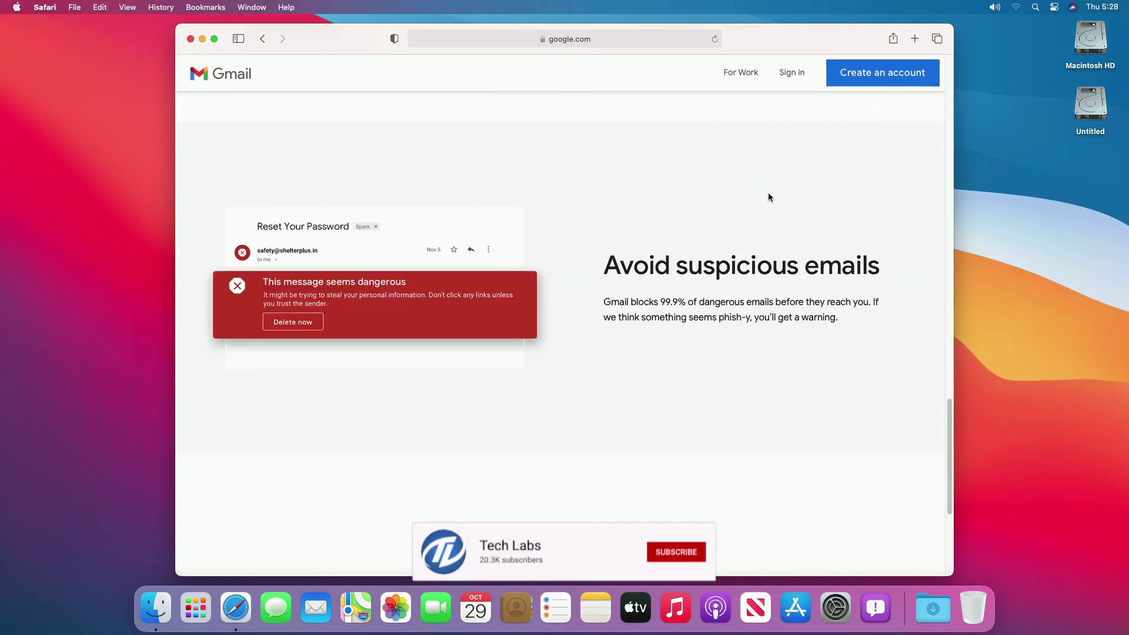
{"action": "scroll", "coordinate": [770, 196], "scroll_direction": "down", "scroll_amount": 10}
{"action": "scroll", "coordinate": [769, 196], "scroll_direction": "up", "scroll_amount": 20}
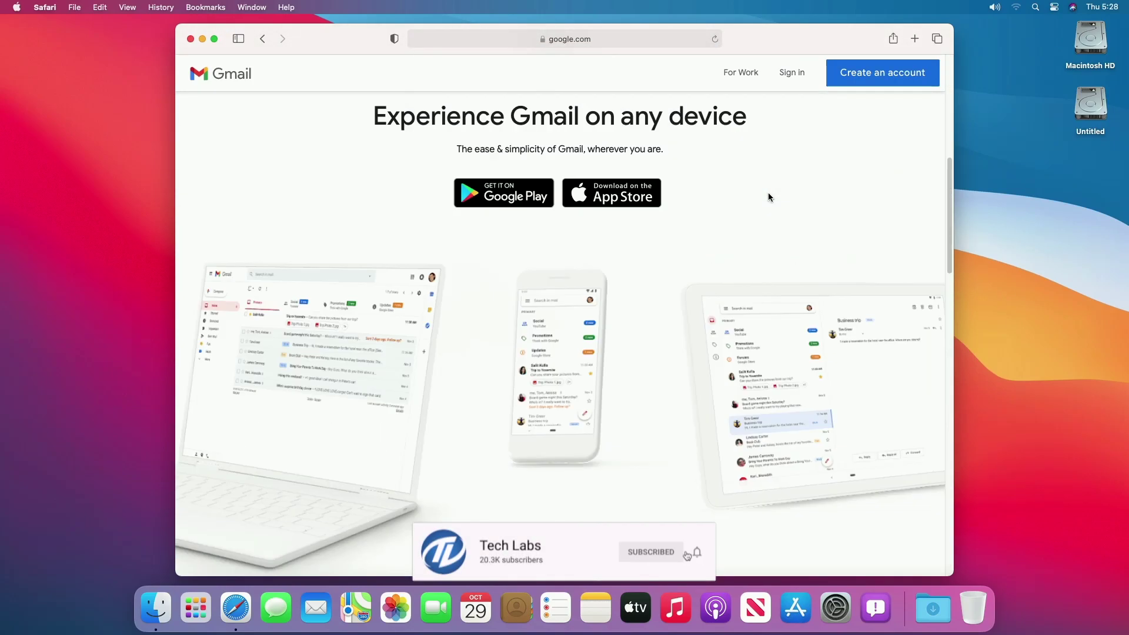
{"action": "scroll", "coordinate": [768, 197], "scroll_direction": "up", "scroll_amount": 6}
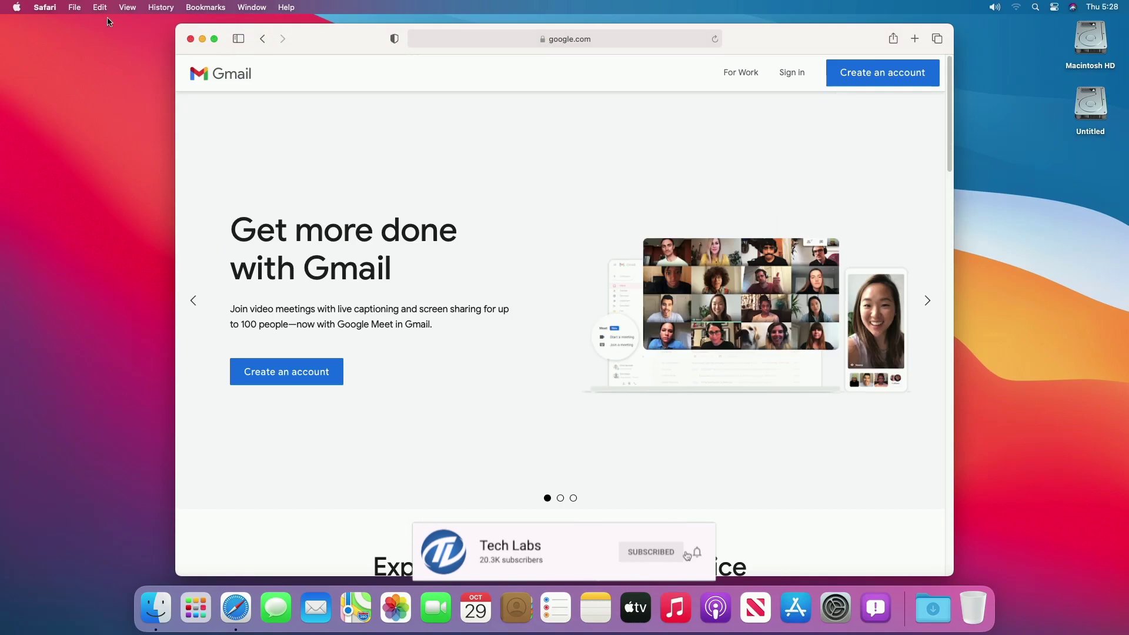
{"action": "left_click", "coordinate": [265, 40]}
{"action": "left_click", "coordinate": [265, 40]}
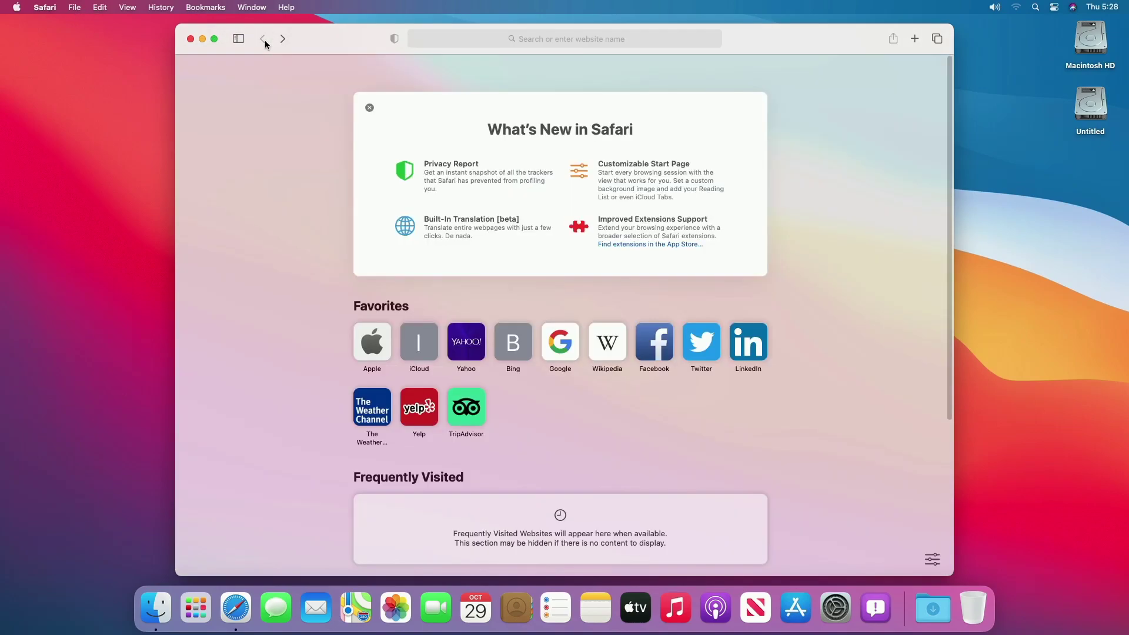
Load the Apple website from the Safari favorites, look through the whole page, and quit Safari
{"action": "left_click", "coordinate": [373, 334]}
{"action": "scroll", "coordinate": [373, 337], "scroll_direction": "down", "scroll_amount": 10}
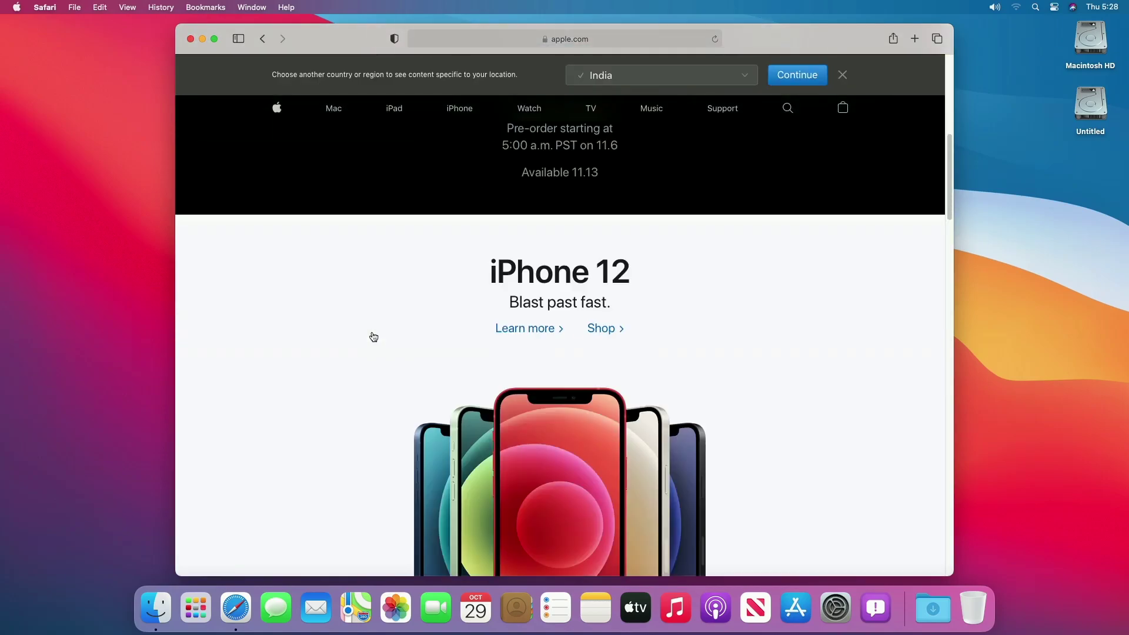
{"action": "scroll", "coordinate": [373, 336], "scroll_direction": "down", "scroll_amount": 20}
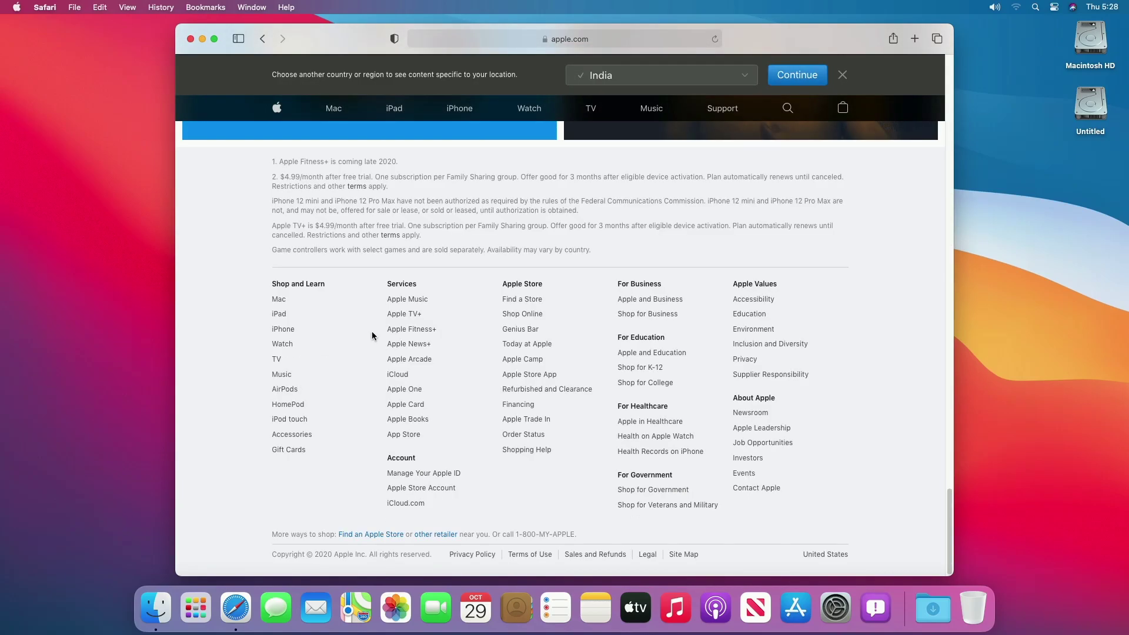
{"action": "scroll", "coordinate": [373, 335], "scroll_direction": "up", "scroll_amount": 15}
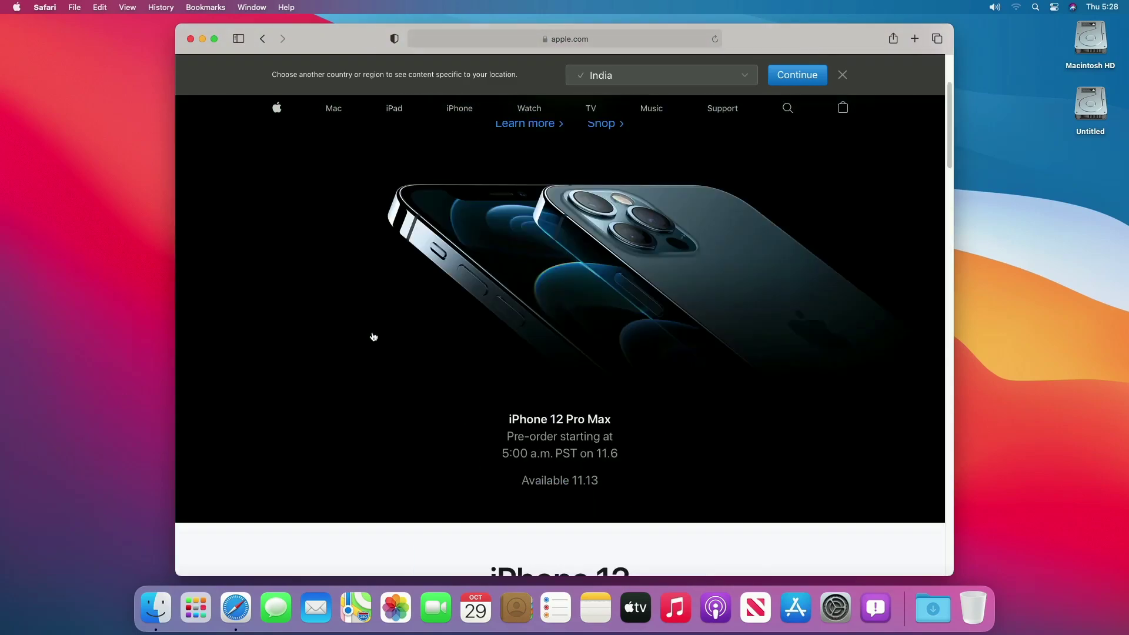
{"action": "scroll", "coordinate": [372, 336], "scroll_direction": "up", "scroll_amount": 3}
{"action": "left_click", "coordinate": [52, 6]}
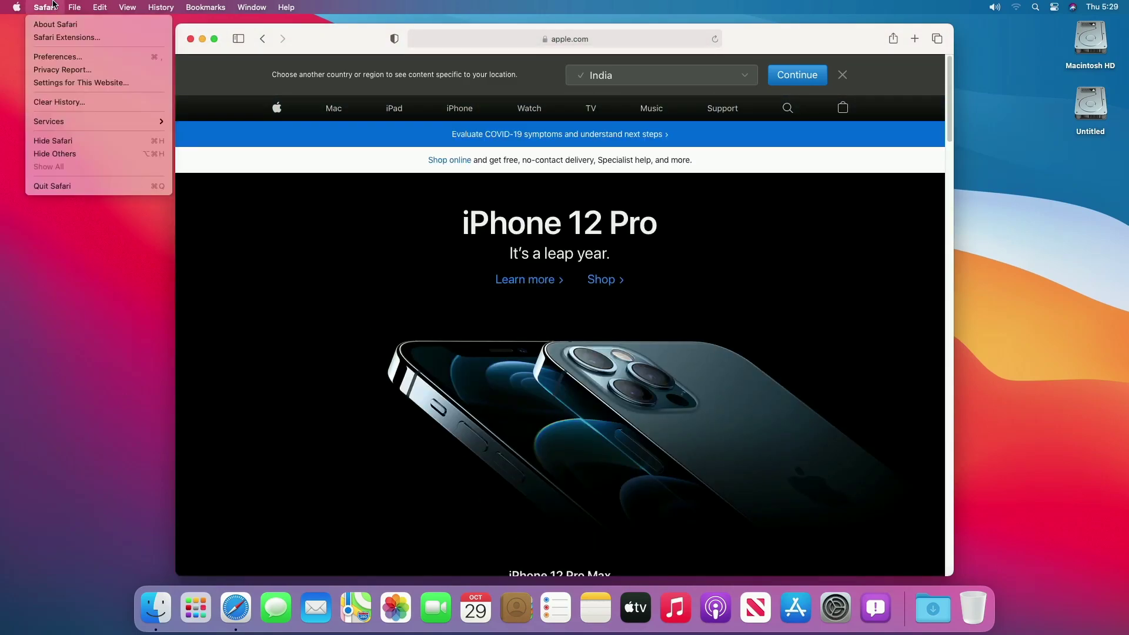
{"action": "left_click", "coordinate": [88, 186]}
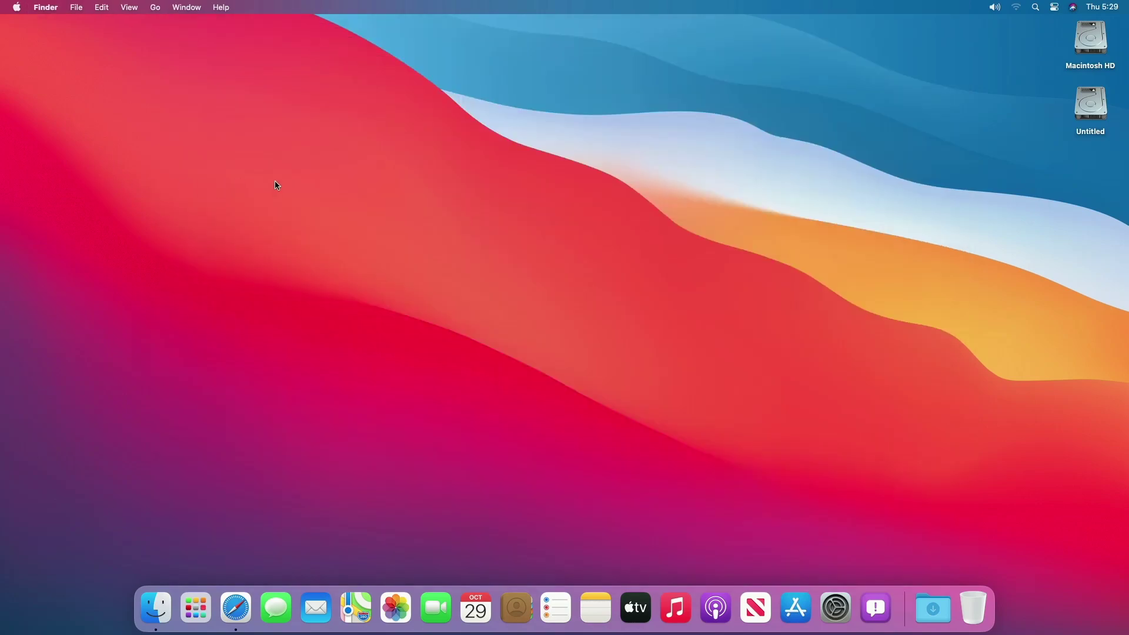
Put the computer to sleep, wake it, and log back in by entering the account password
{"action": "left_click", "coordinate": [3, 4]}
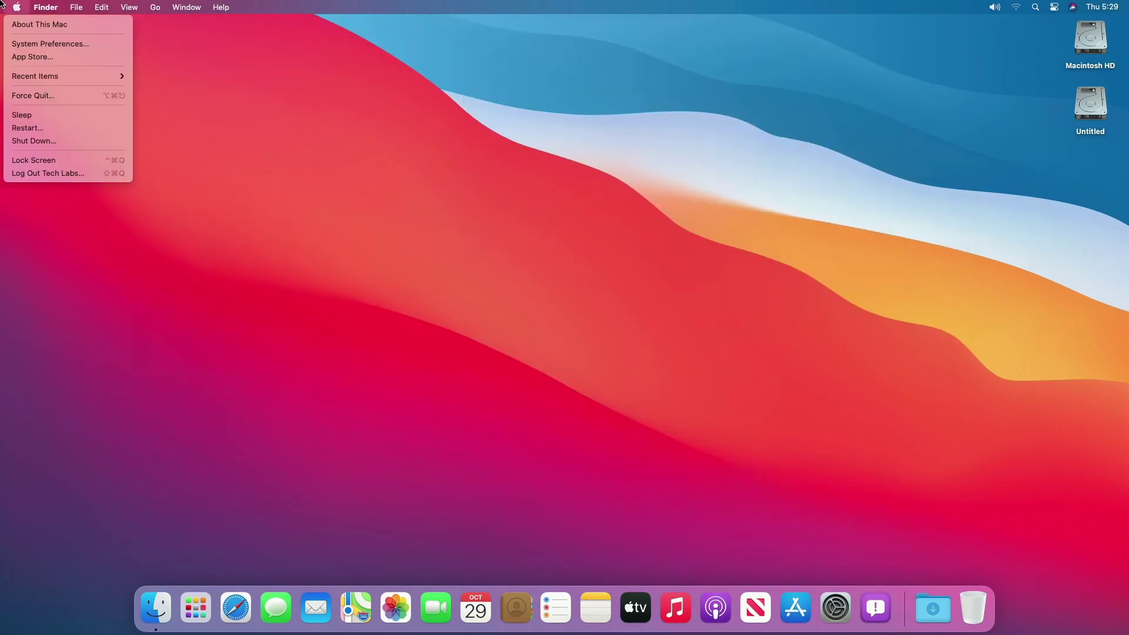
{"action": "left_click", "coordinate": [41, 115]}
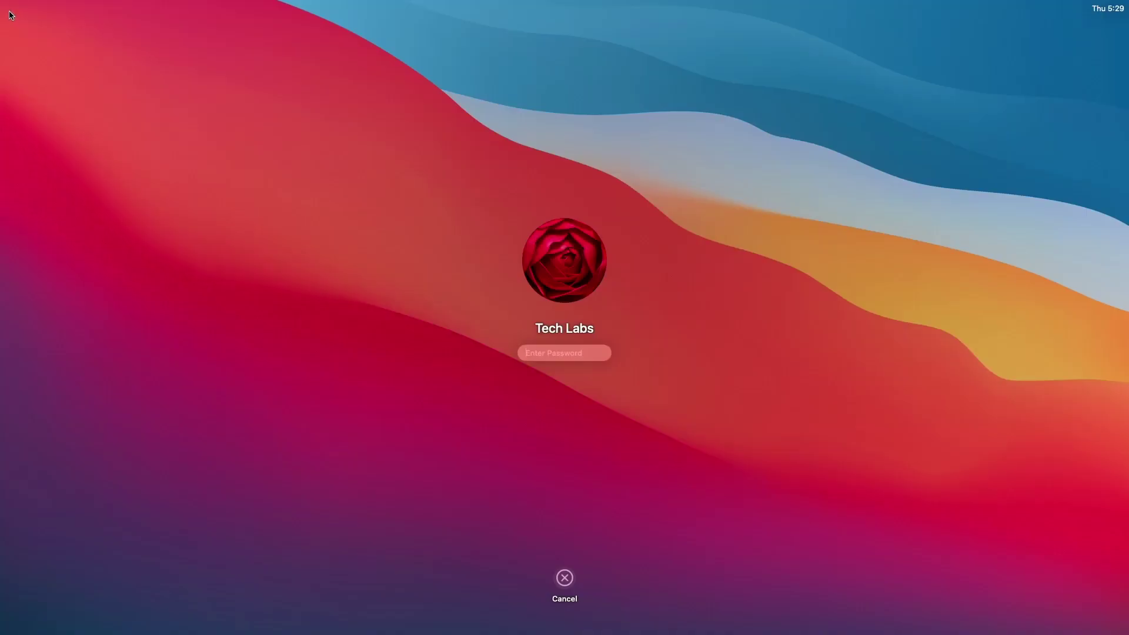
{"action": "type", "text": "••••"}
{"action": "key", "text": "Return"}
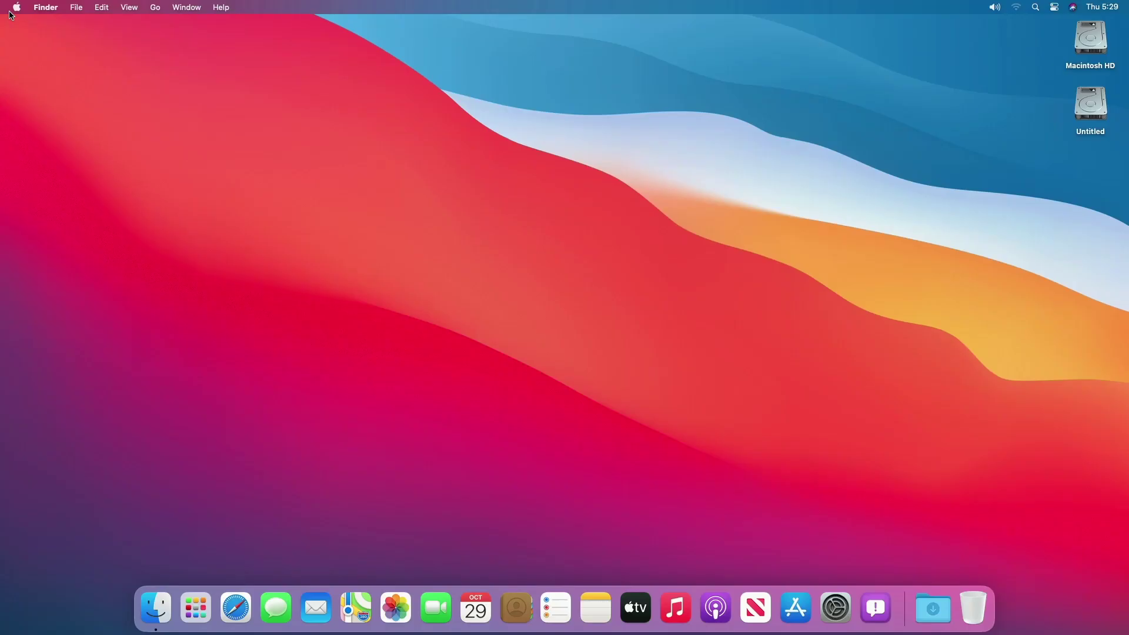
Open About This Mac and examine the macOS version, model, processor, memory, startup disk, graphics and serial number entries
{"action": "left_click", "coordinate": [17, 7]}
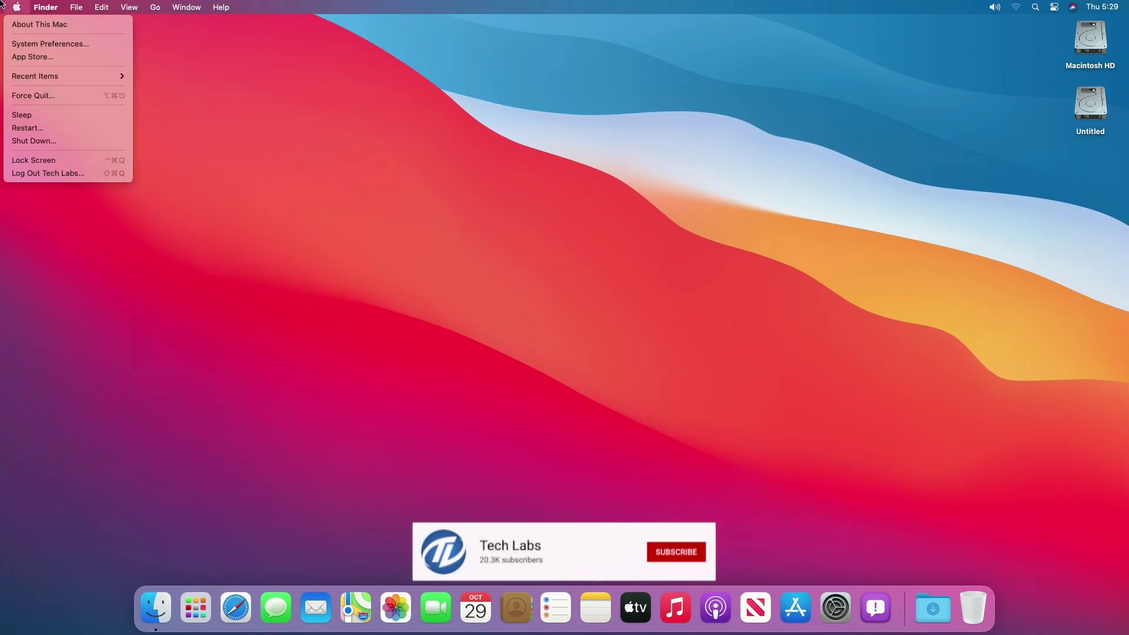
{"action": "left_click", "coordinate": [38, 27]}
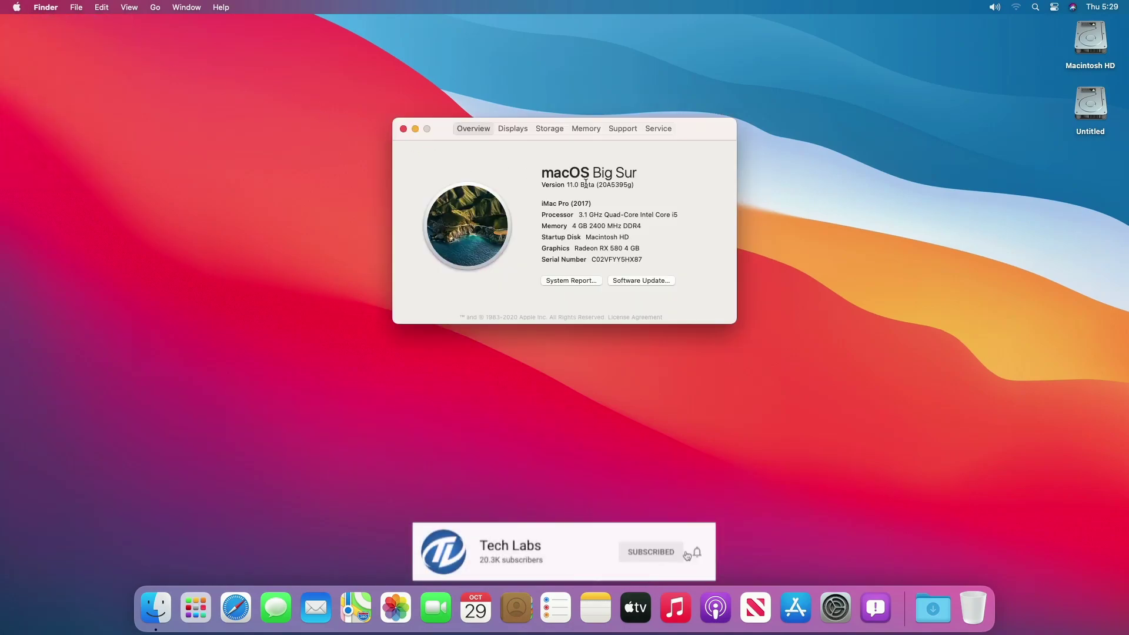
{"action": "triple_click", "coordinate": [608, 186]}
{"action": "triple_click", "coordinate": [561, 204]}
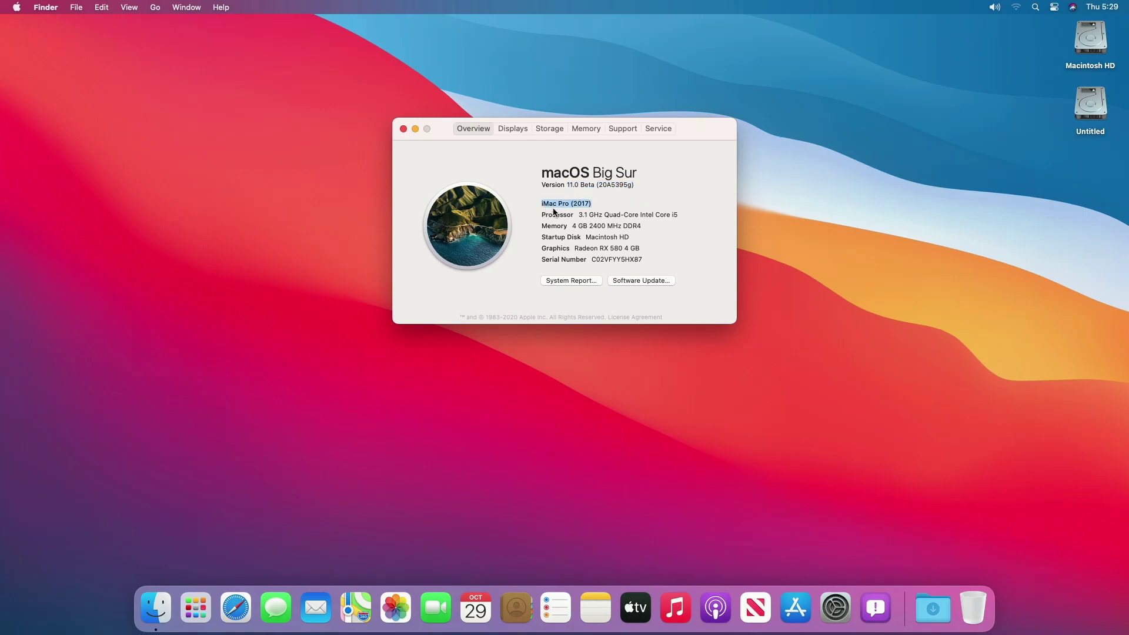
{"action": "triple_click", "coordinate": [615, 215]}
{"action": "triple_click", "coordinate": [606, 227]}
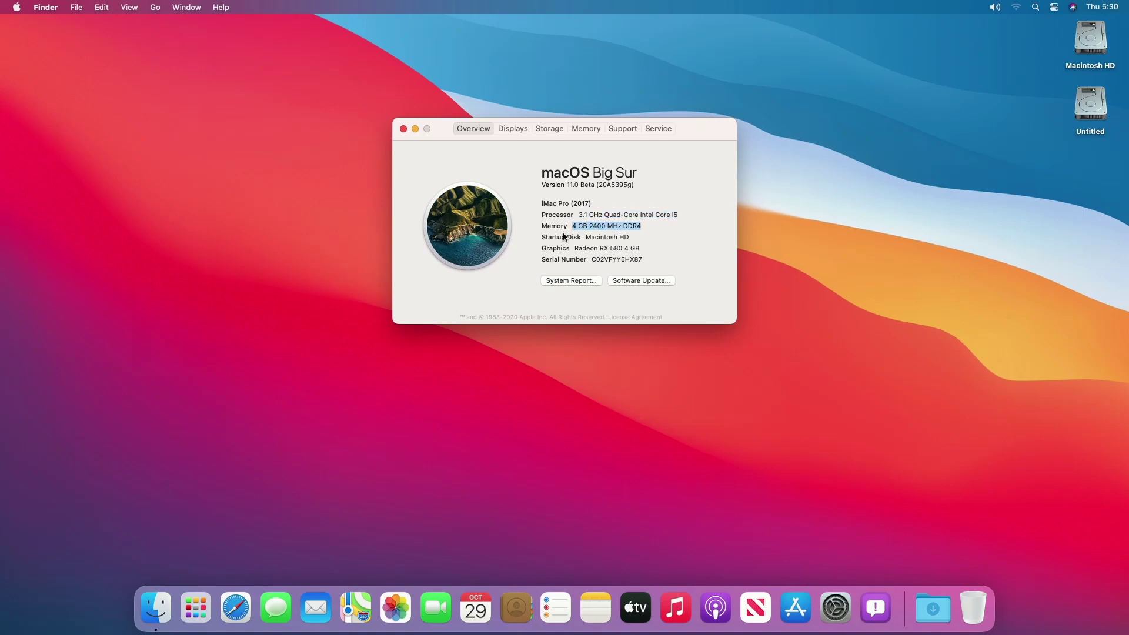
{"action": "triple_click", "coordinate": [604, 237]}
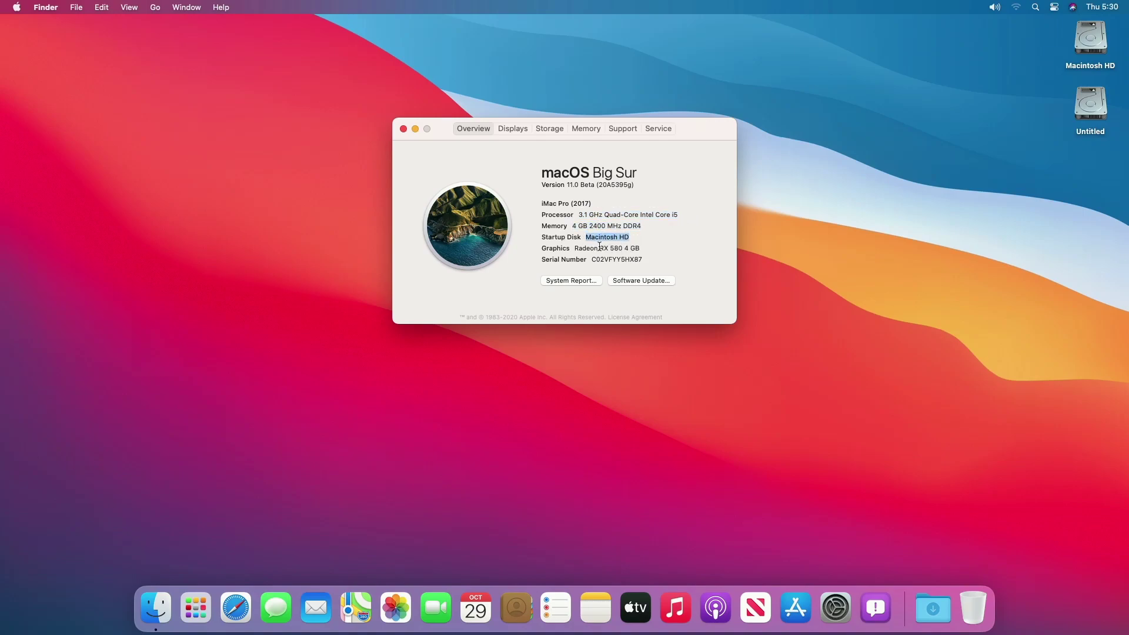
{"action": "triple_click", "coordinate": [612, 249]}
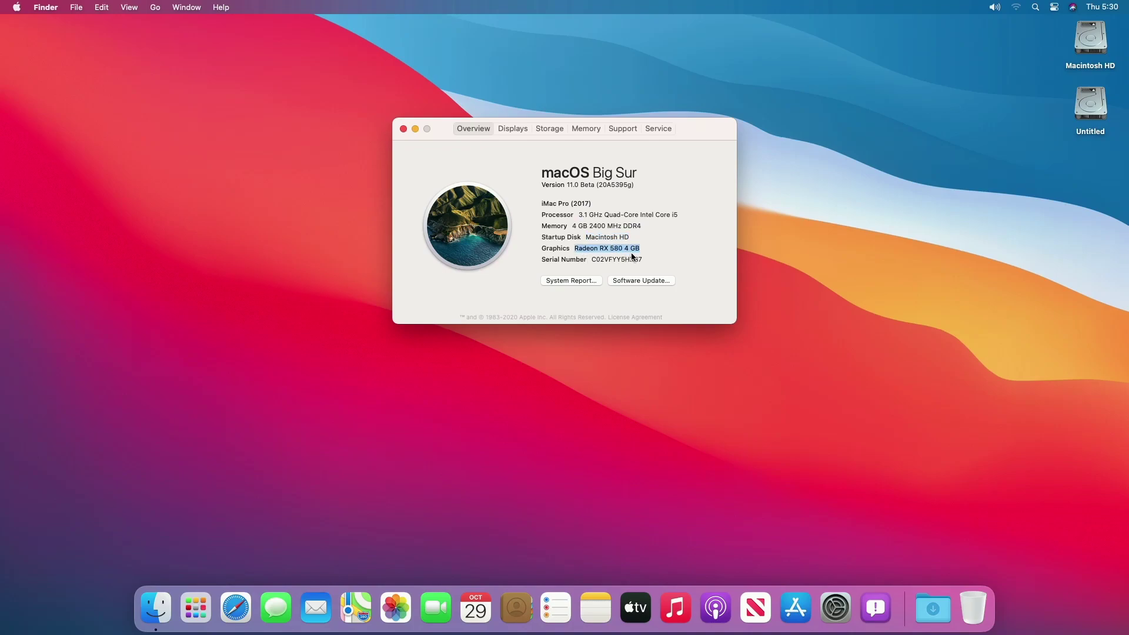
{"action": "triple_click", "coordinate": [609, 260]}
{"action": "left_click", "coordinate": [606, 263]}
Examine the display name, size and resolution in About This Mac
{"action": "left_click", "coordinate": [521, 131]}
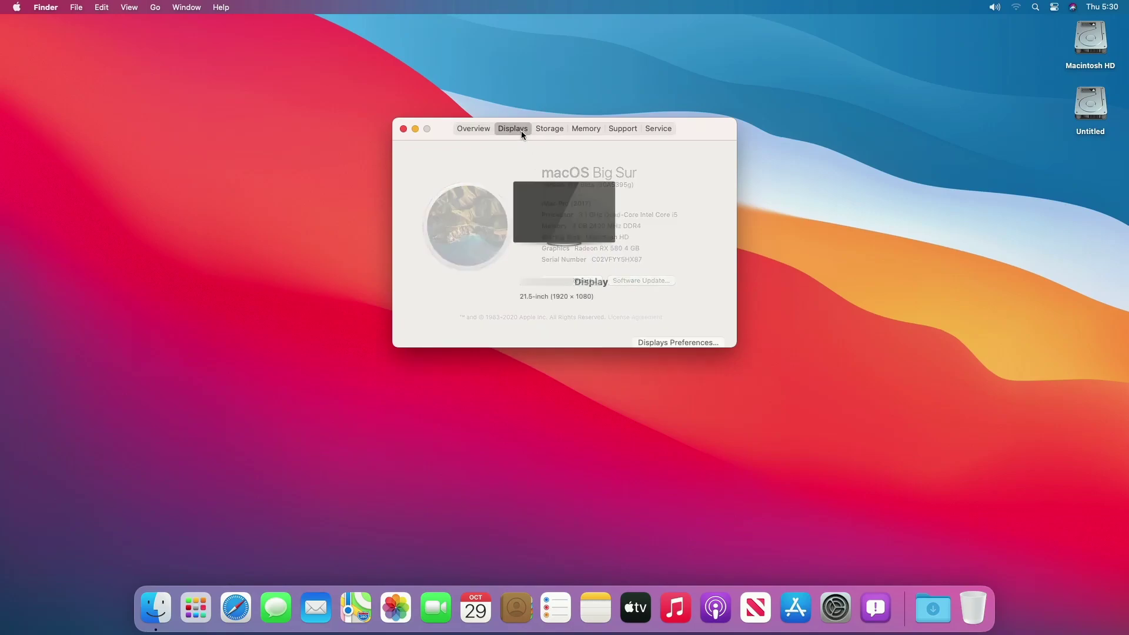
{"action": "triple_click", "coordinate": [556, 279]}
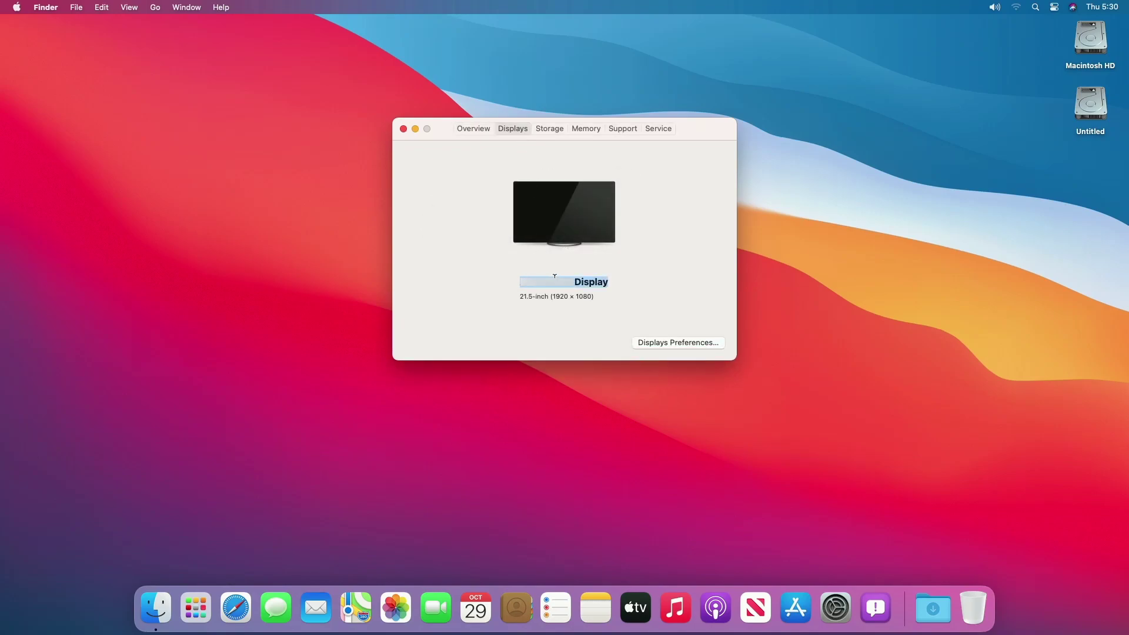
{"action": "triple_click", "coordinate": [548, 297]}
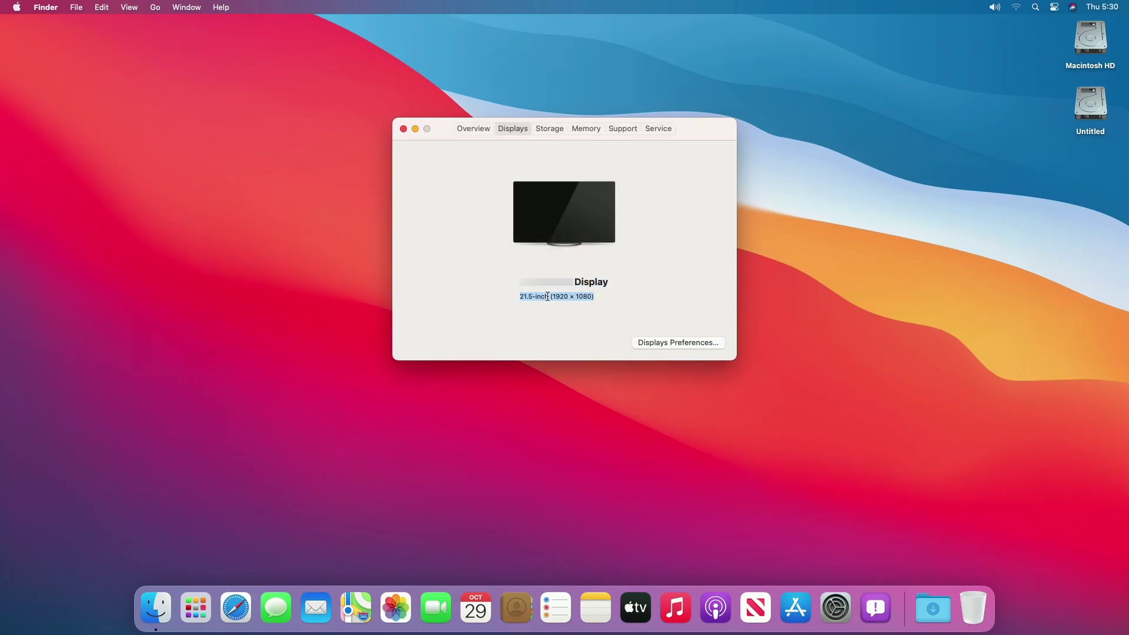
{"action": "left_click", "coordinate": [562, 296]}
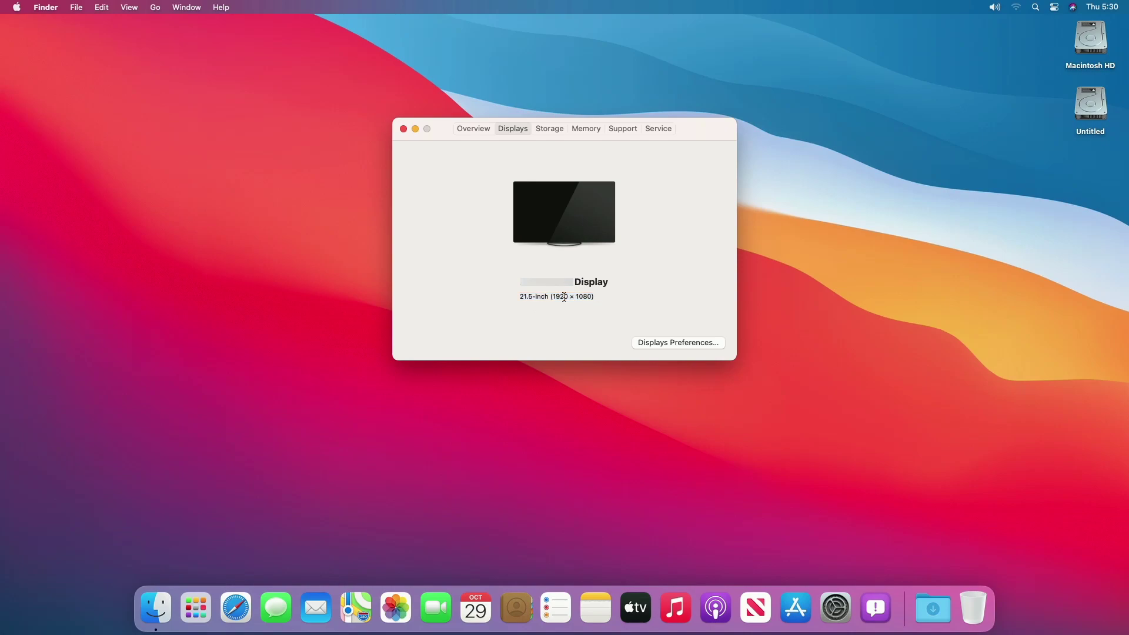
Check the space on both drives in About This Mac, and view its Memory, Support and Service information
{"action": "left_click", "coordinate": [545, 128]}
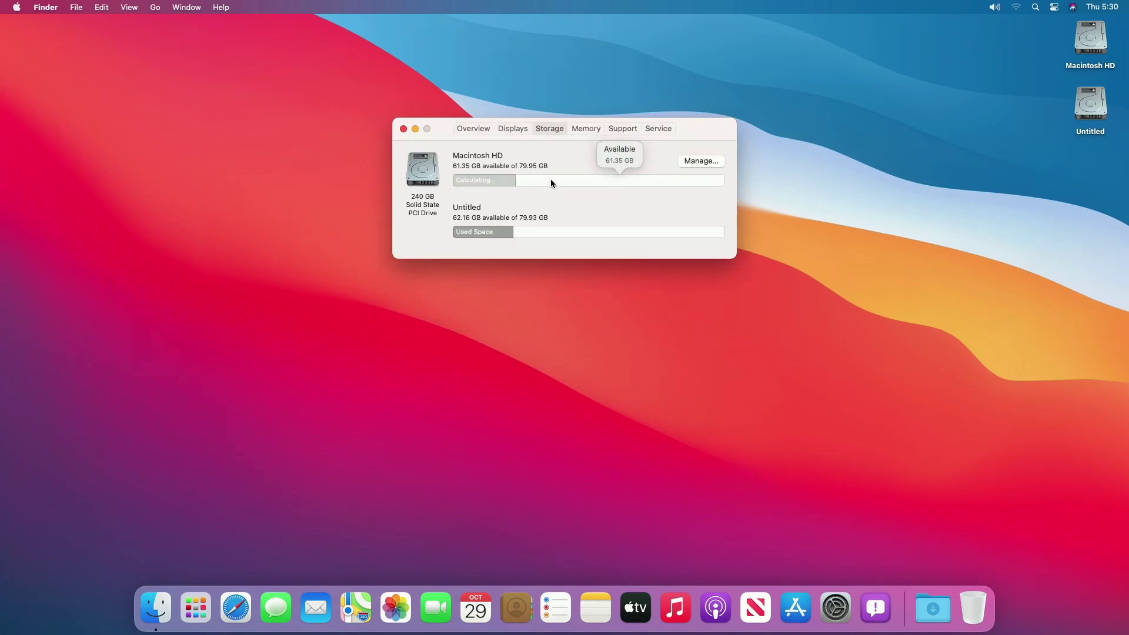
{"action": "mouse_move", "coordinate": [537, 183]}
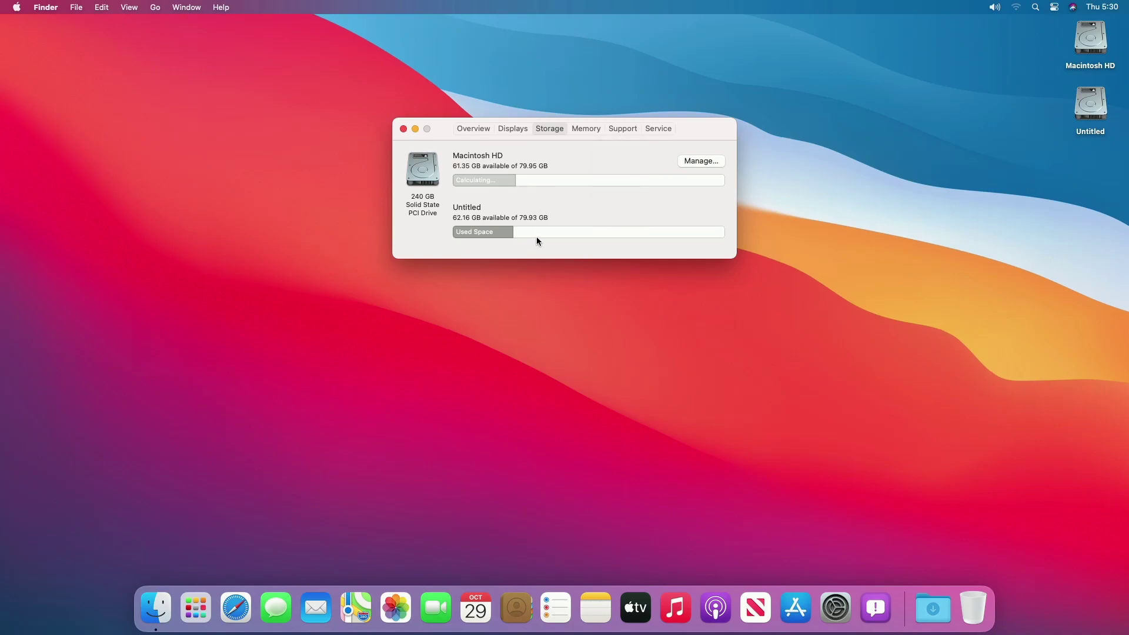
{"action": "mouse_move", "coordinate": [496, 233]}
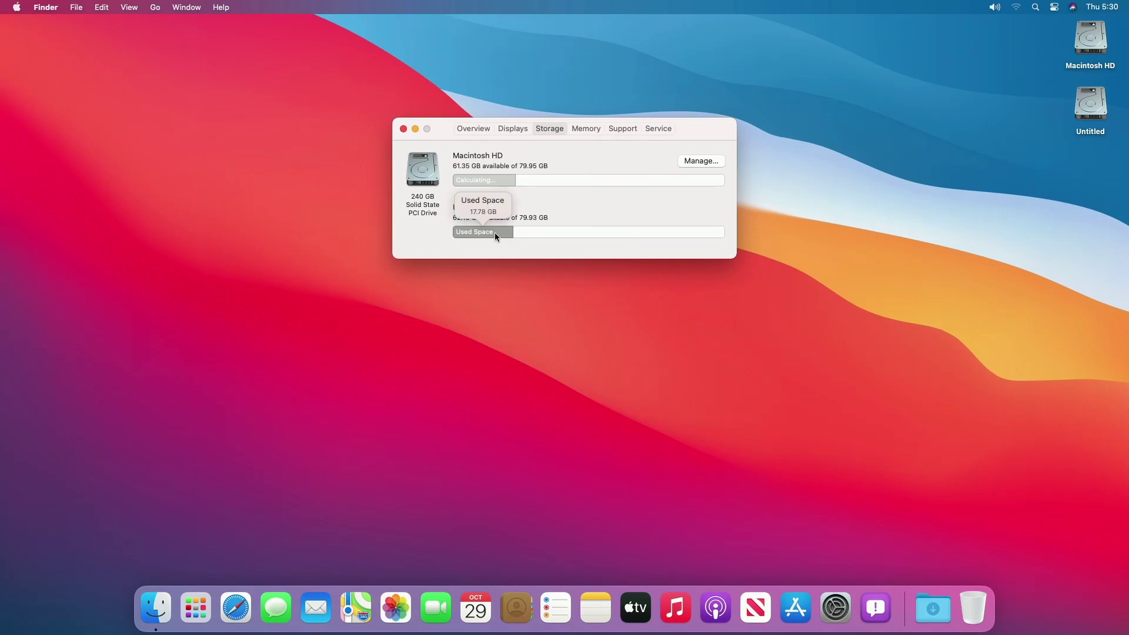
{"action": "left_click", "coordinate": [587, 132]}
{"action": "left_click", "coordinate": [622, 128]}
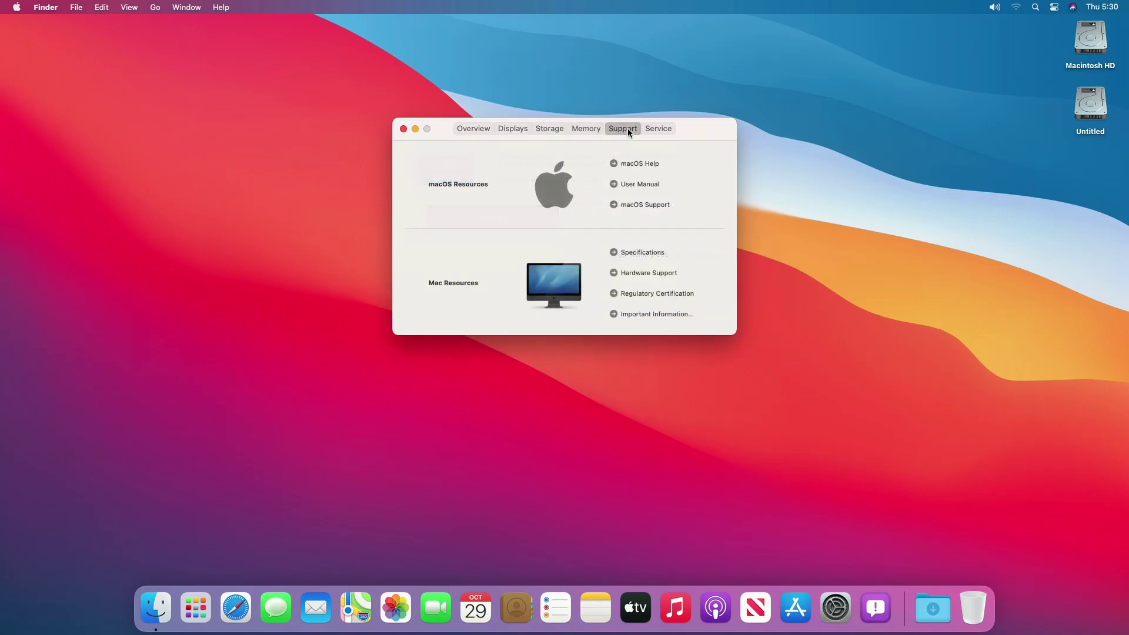
{"action": "left_click", "coordinate": [653, 129]}
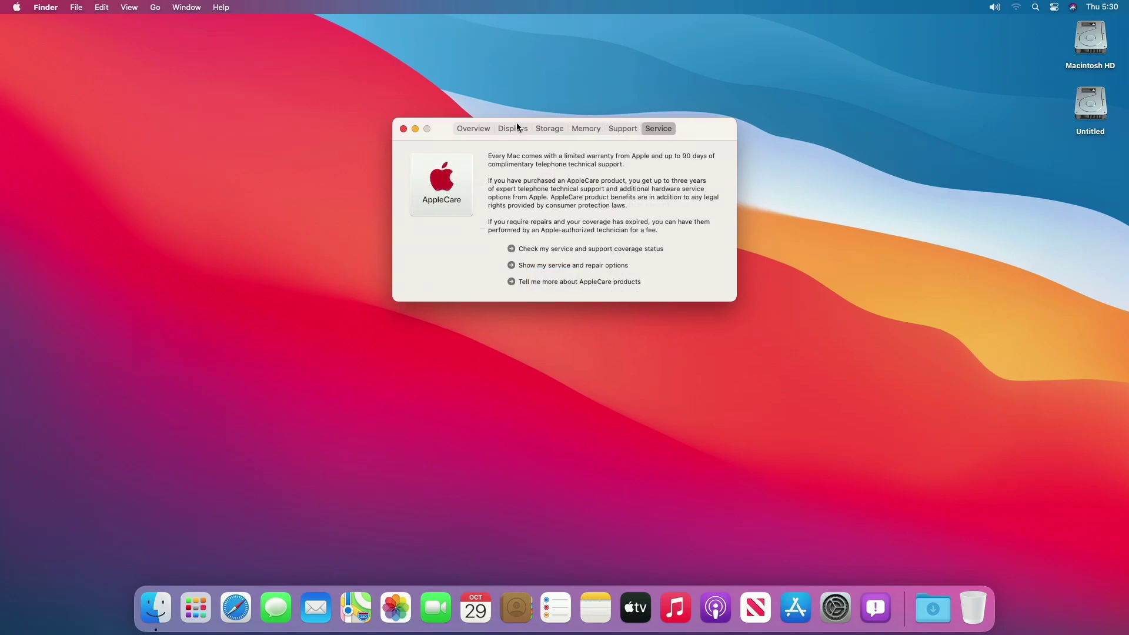
Open the System Report from About This Mac and examine the Audio, Ethernet Cards, Graphics/Displays and Memory sections
{"action": "left_click", "coordinate": [483, 129]}
{"action": "left_click", "coordinate": [552, 281]}
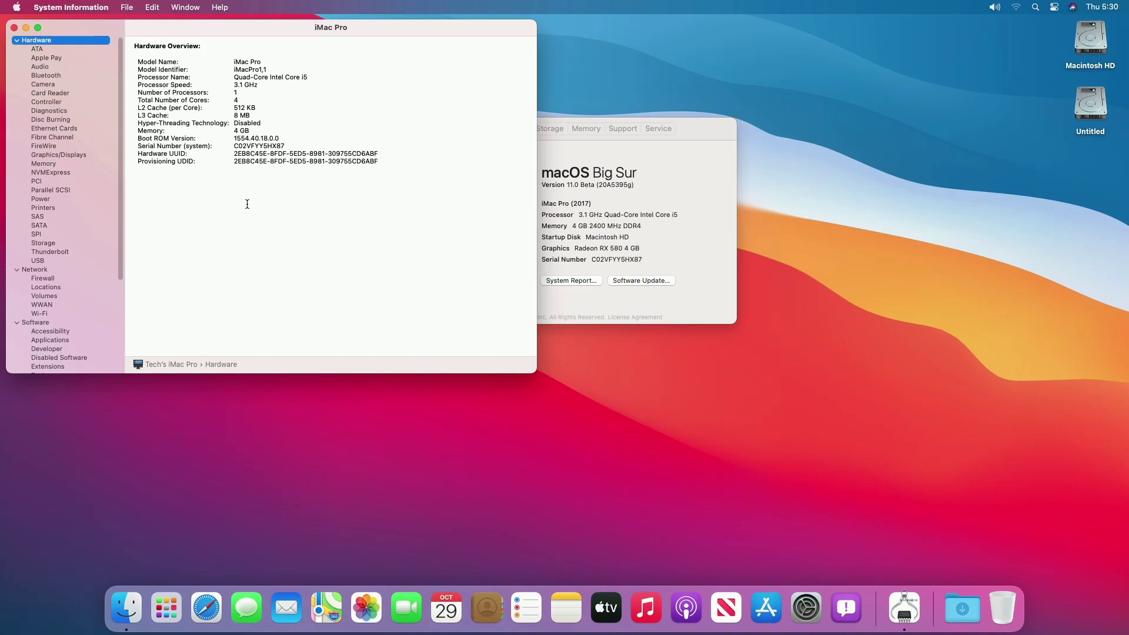
{"action": "left_click", "coordinate": [39, 68]}
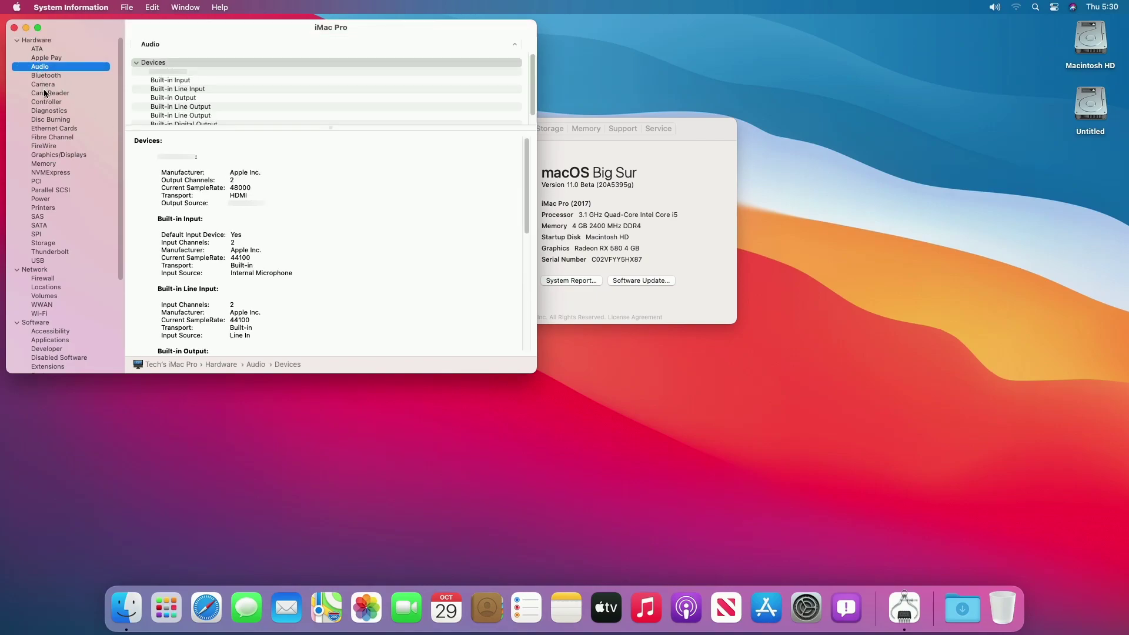
{"action": "left_click", "coordinate": [44, 129]}
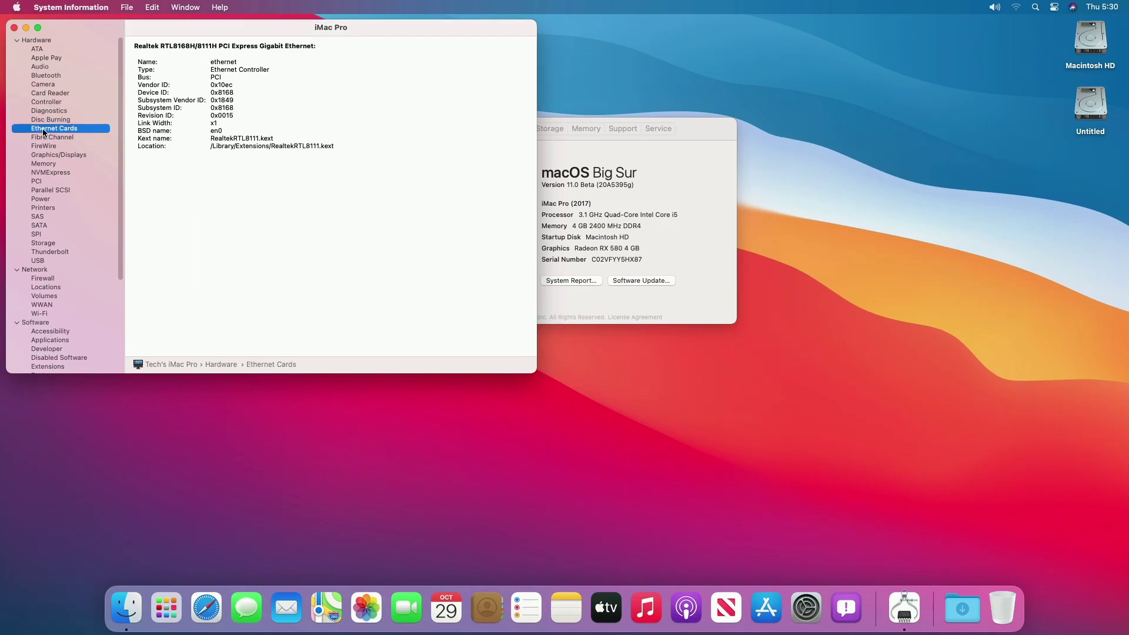
{"action": "left_click", "coordinate": [42, 156]}
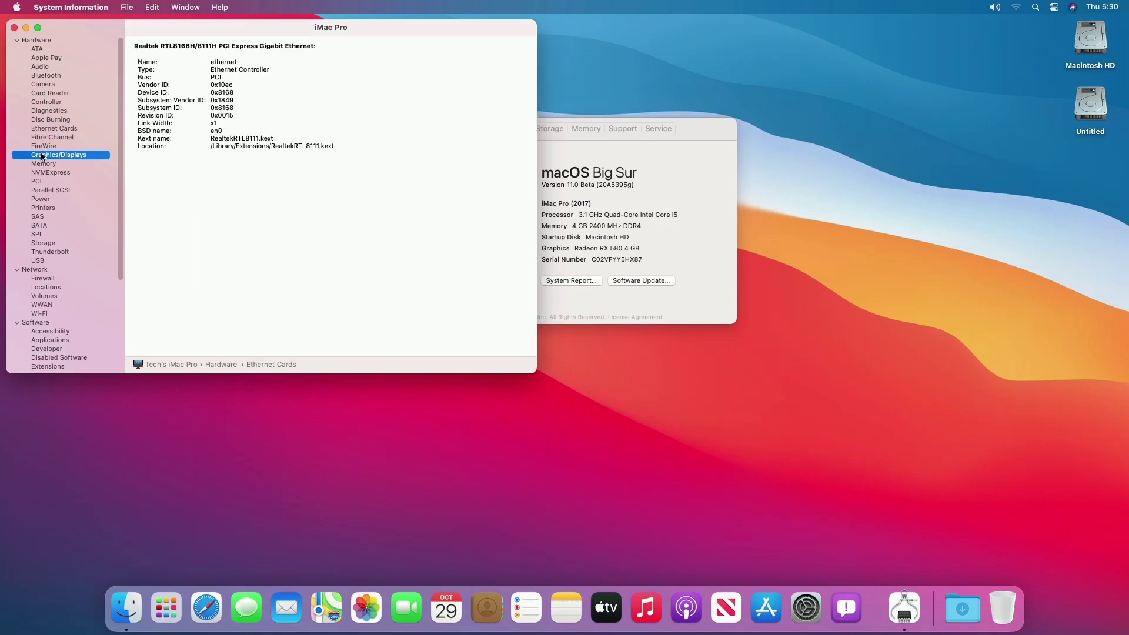
{"action": "left_click", "coordinate": [43, 166]}
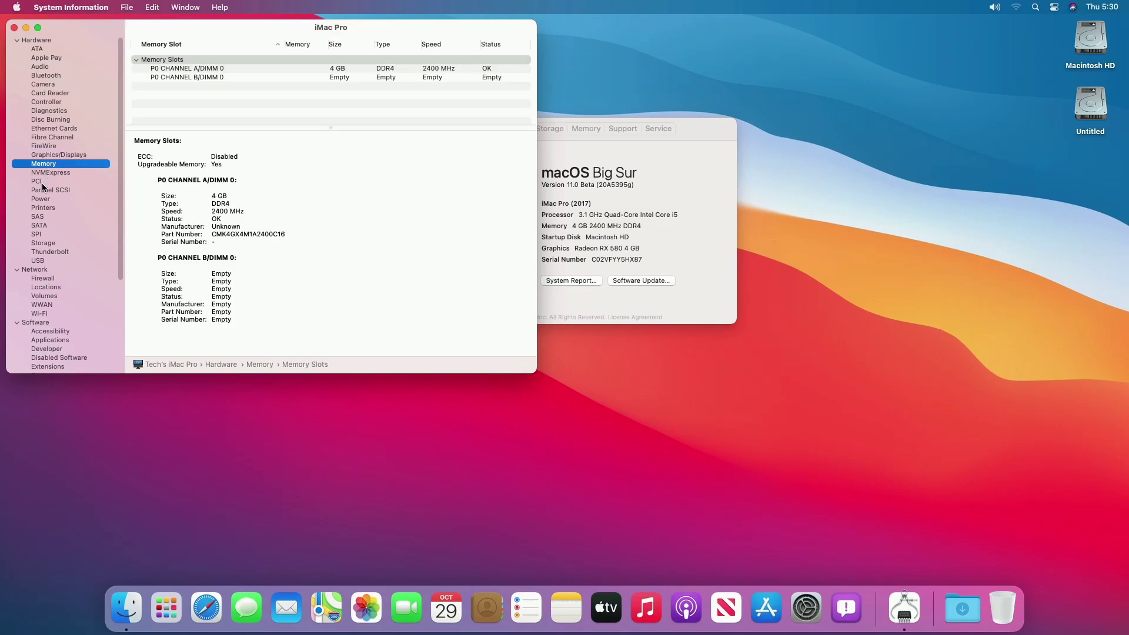
Examine the SATA, Storage, USB and Network sections of the System Report, and close both information windows
{"action": "left_click", "coordinate": [43, 226]}
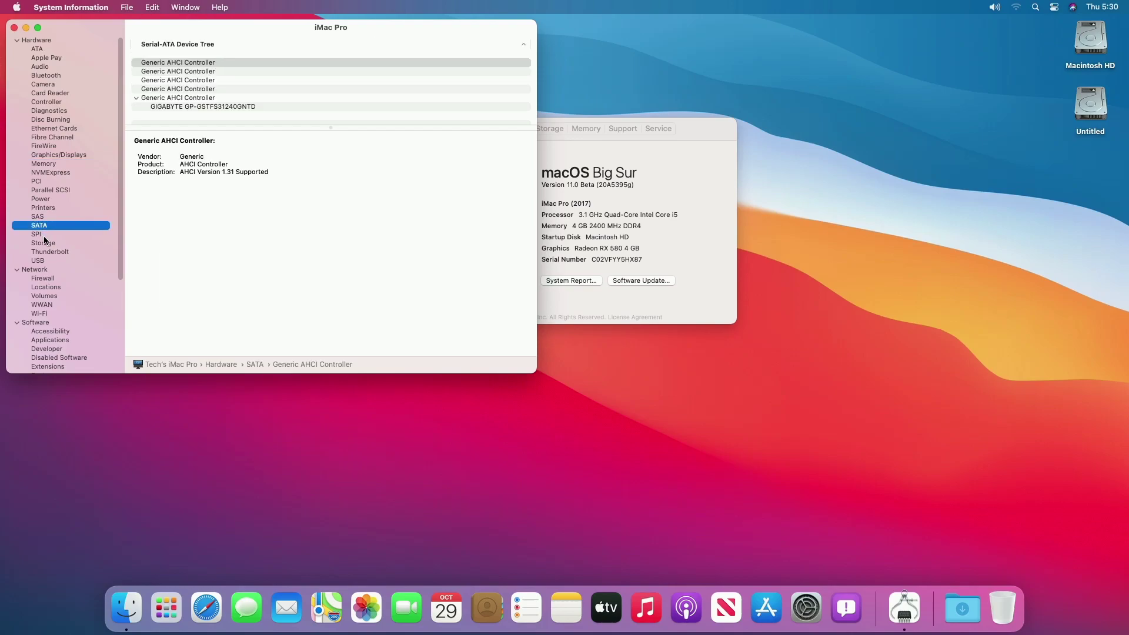
{"action": "left_click", "coordinate": [45, 243]}
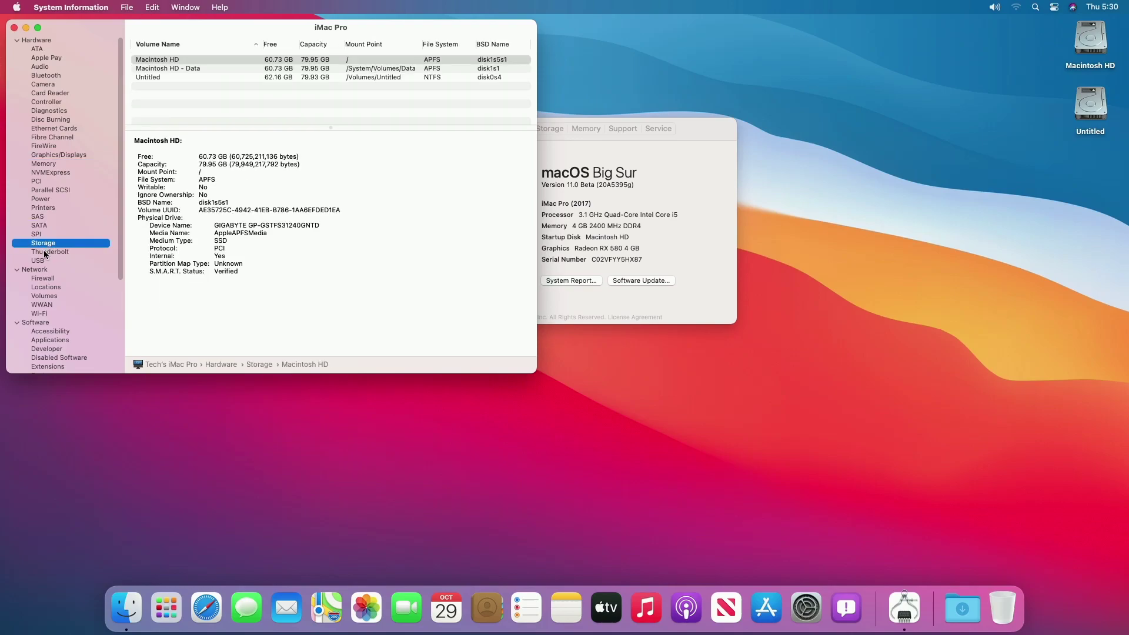
{"action": "left_click", "coordinate": [44, 261]}
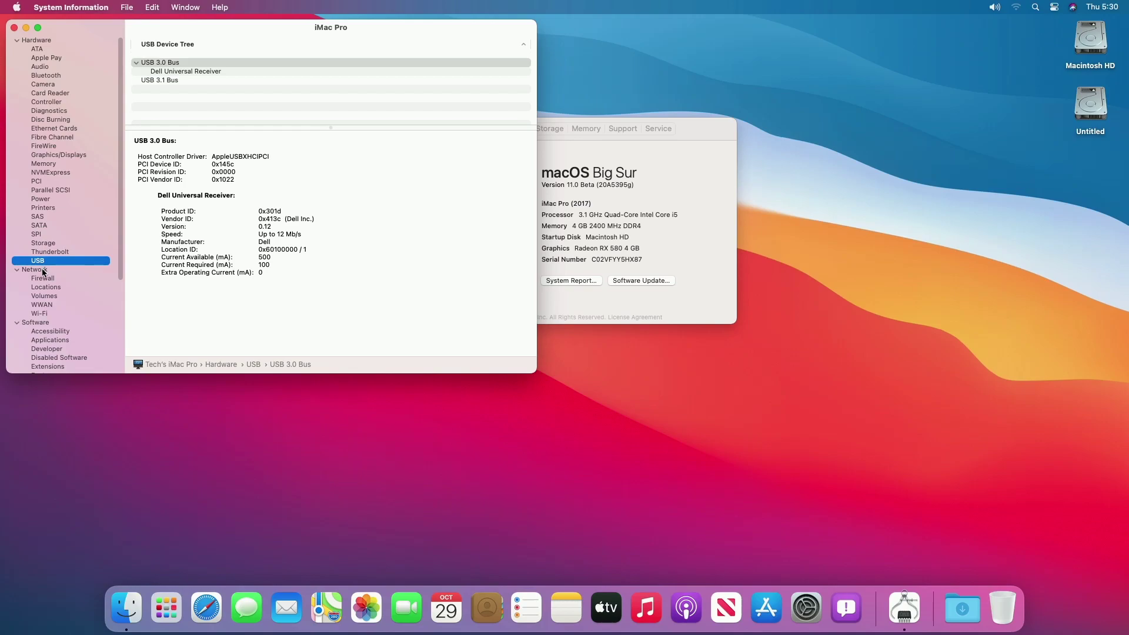
{"action": "left_click", "coordinate": [43, 270]}
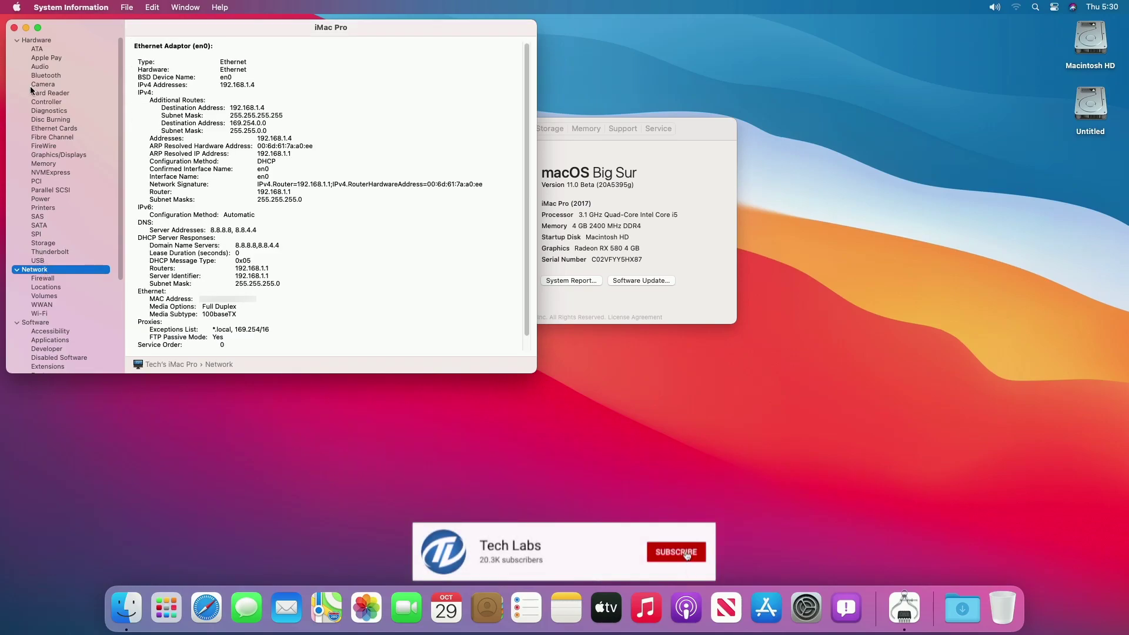
{"action": "left_click", "coordinate": [15, 29]}
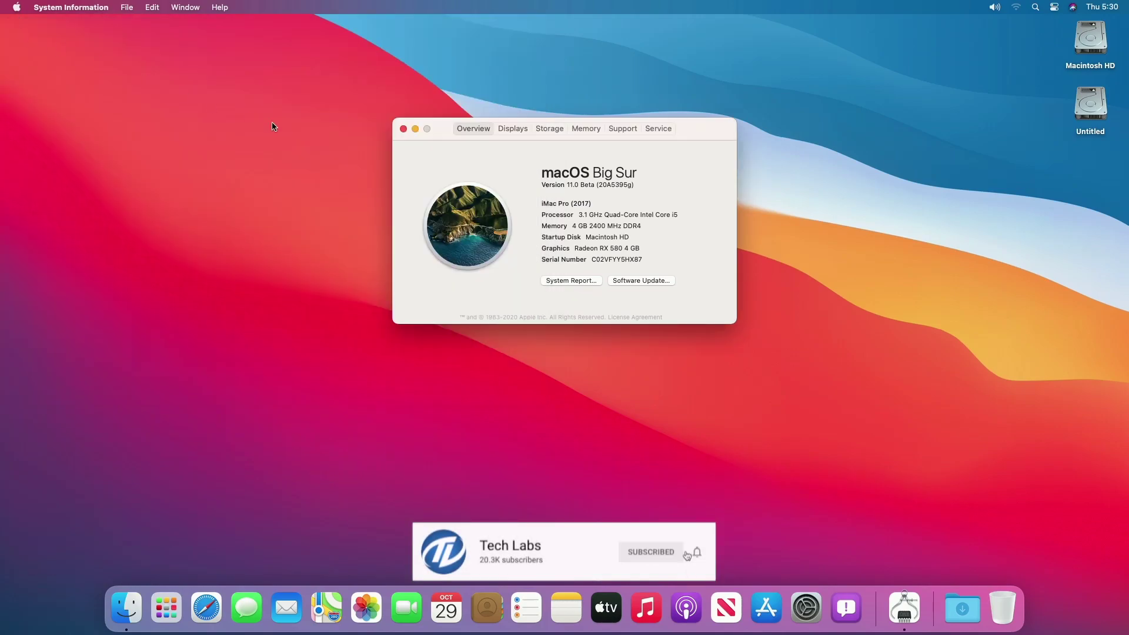
{"action": "left_click", "coordinate": [396, 127]}
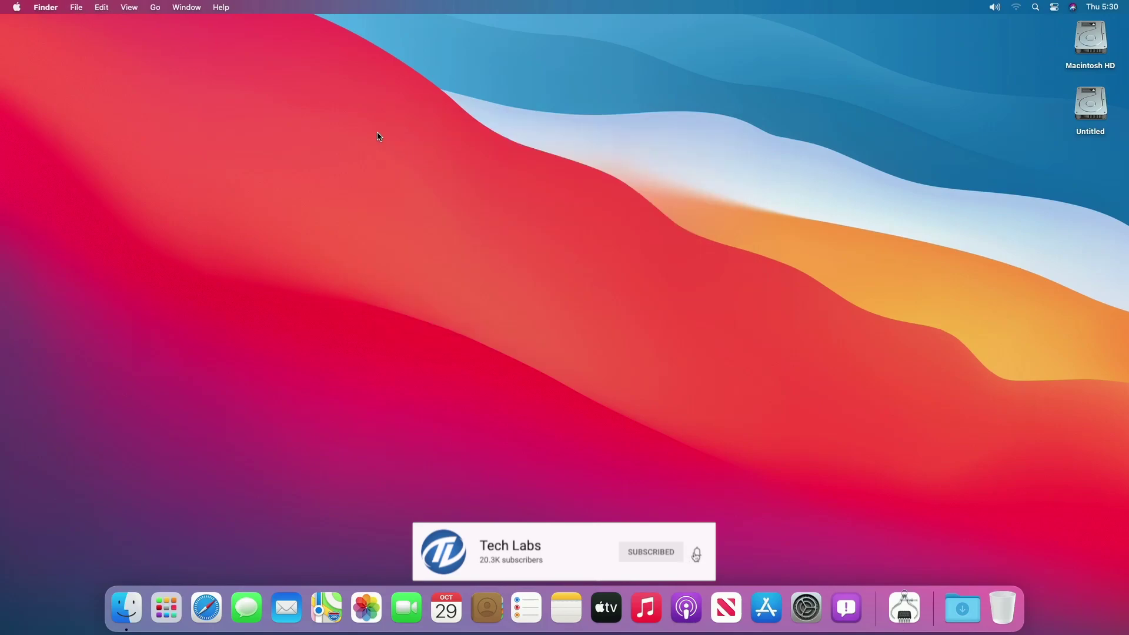
Restart the Mac and boot Windows 10 from the OpenCore boot picker
{"action": "left_click", "coordinate": [16, 7]}
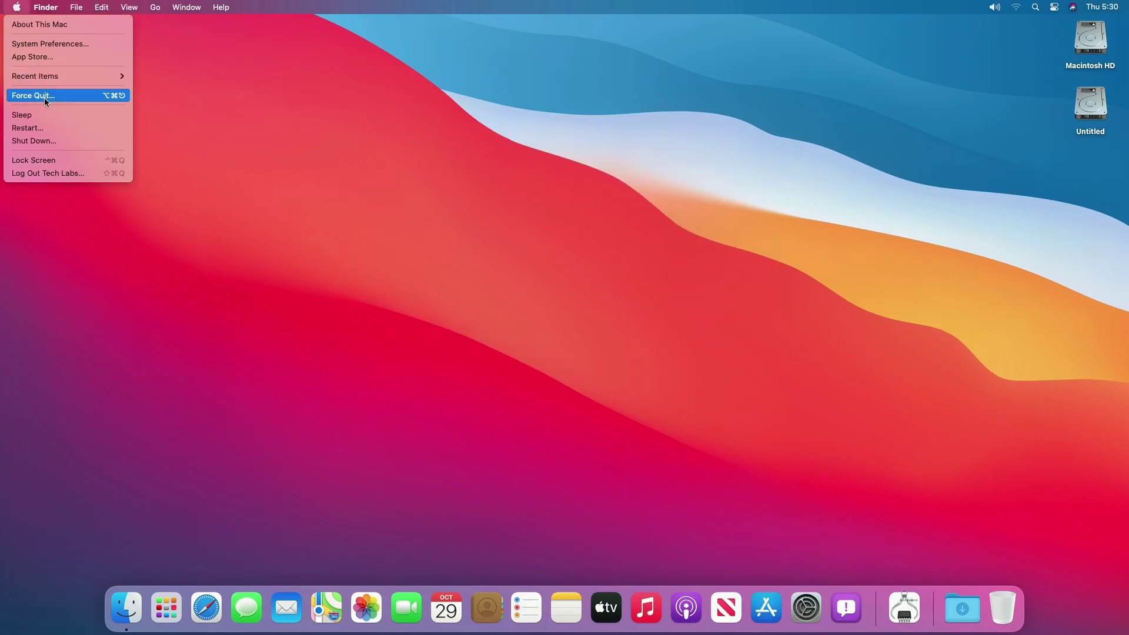
{"action": "left_click", "coordinate": [53, 128]}
{"action": "left_click", "coordinate": [654, 218]}
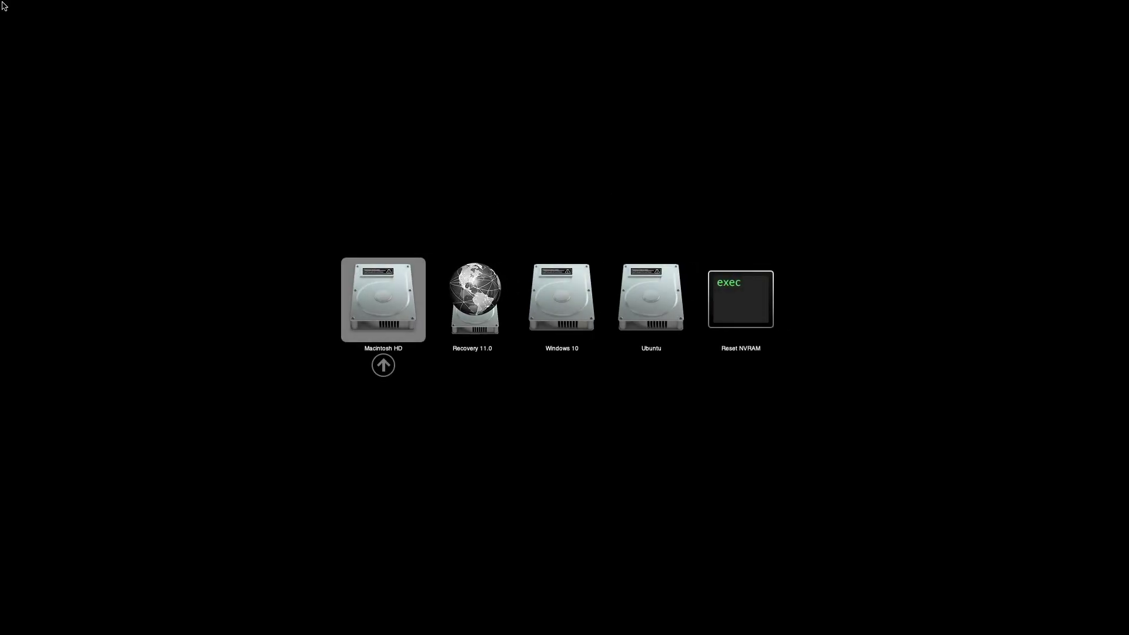
{"action": "key", "text": "Right"}
{"action": "key", "text": "Right"}
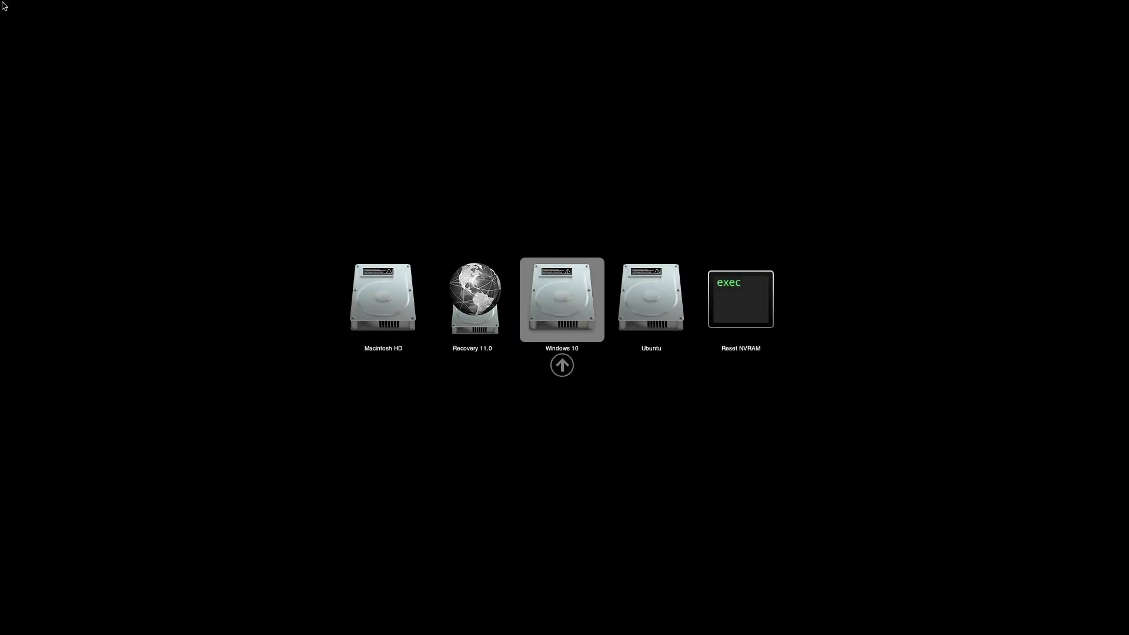
{"action": "key", "text": "Return"}
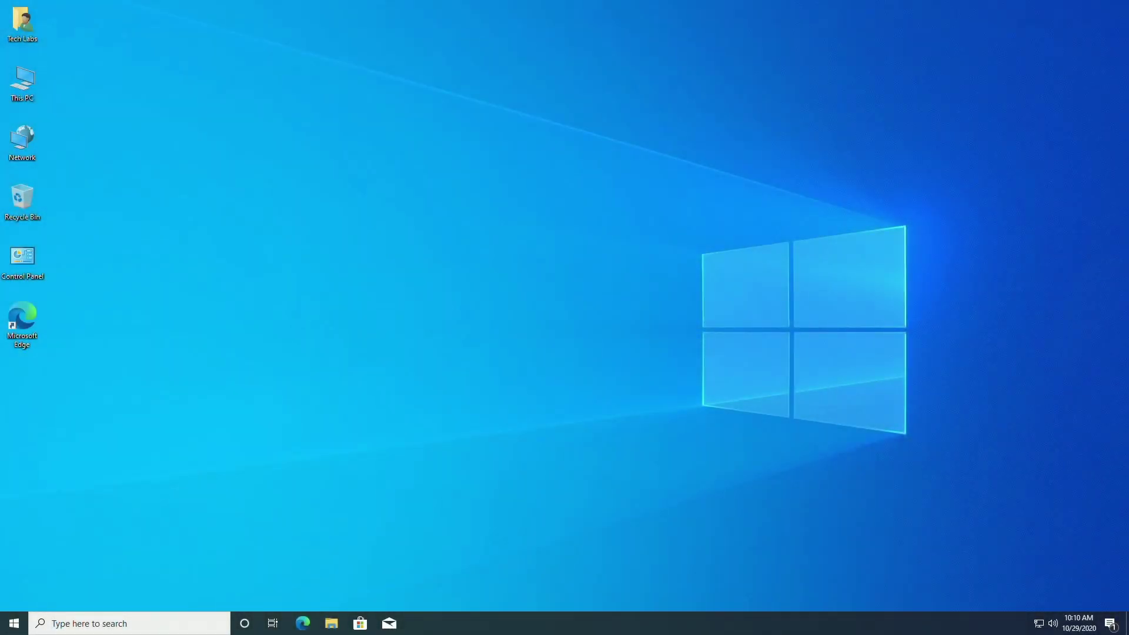
Refresh the Windows desktop and open Settings
{"action": "right_click", "coordinate": [360, 91]}
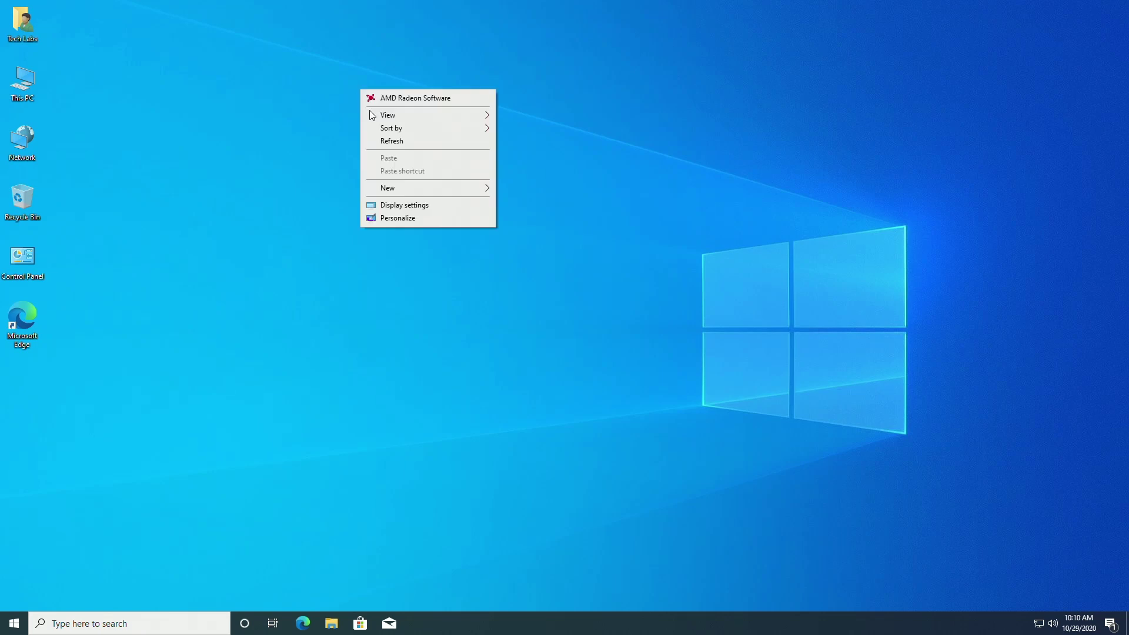
{"action": "left_click", "coordinate": [400, 146]}
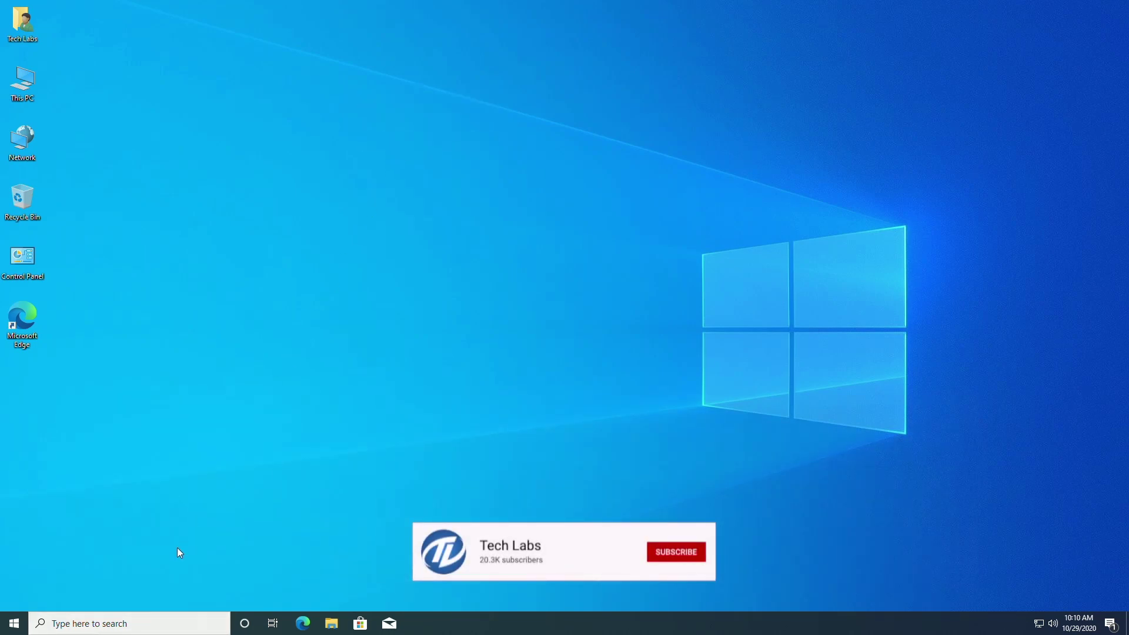
{"action": "left_click", "coordinate": [144, 624]}
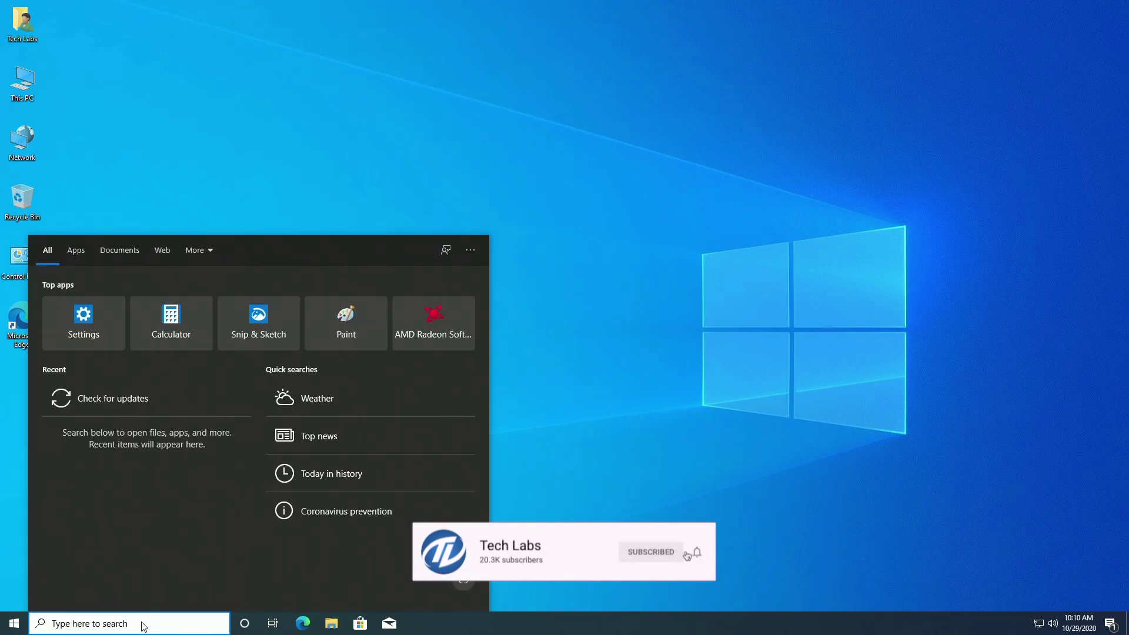
{"action": "left_click", "coordinate": [72, 347]}
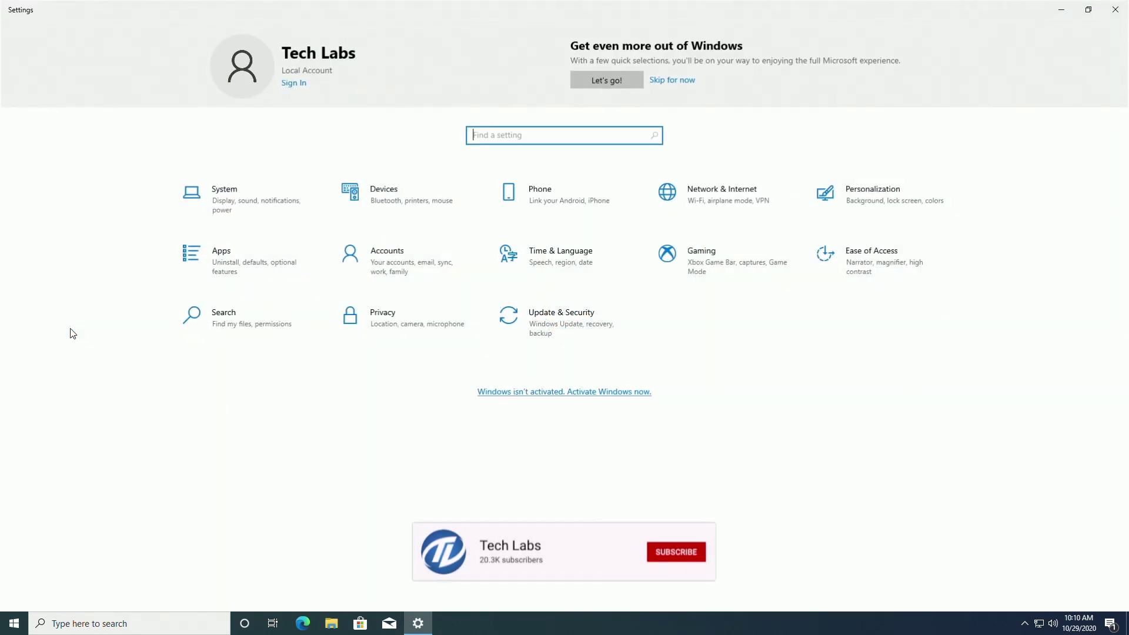
Examine the Display, Sound, Notifications & actions, Focus assist, Power & sleep and Storage pages of the System settings
{"action": "left_click", "coordinate": [264, 200]}
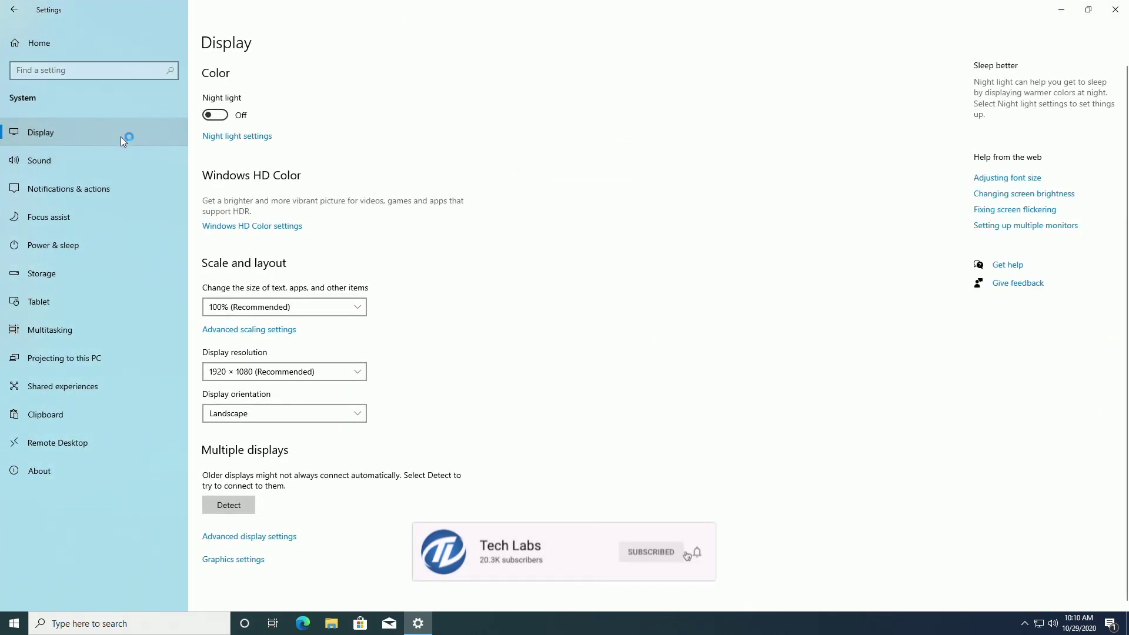
{"action": "left_click", "coordinate": [114, 154]}
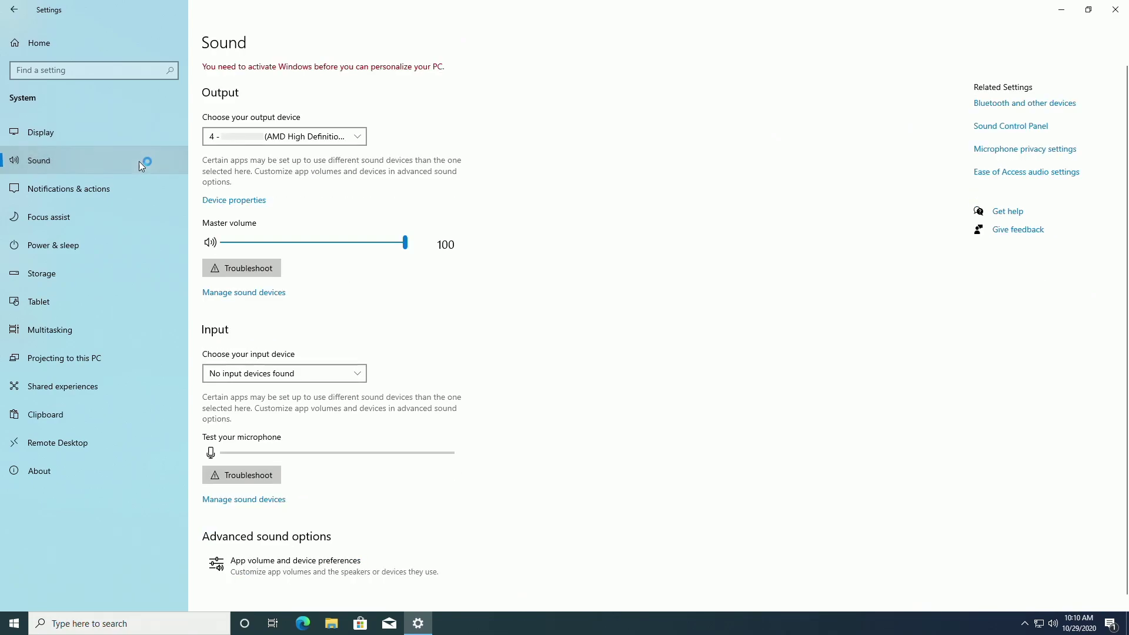
{"action": "left_click", "coordinate": [75, 187]}
{"action": "scroll", "coordinate": [238, 234], "scroll_direction": "down", "scroll_amount": 1}
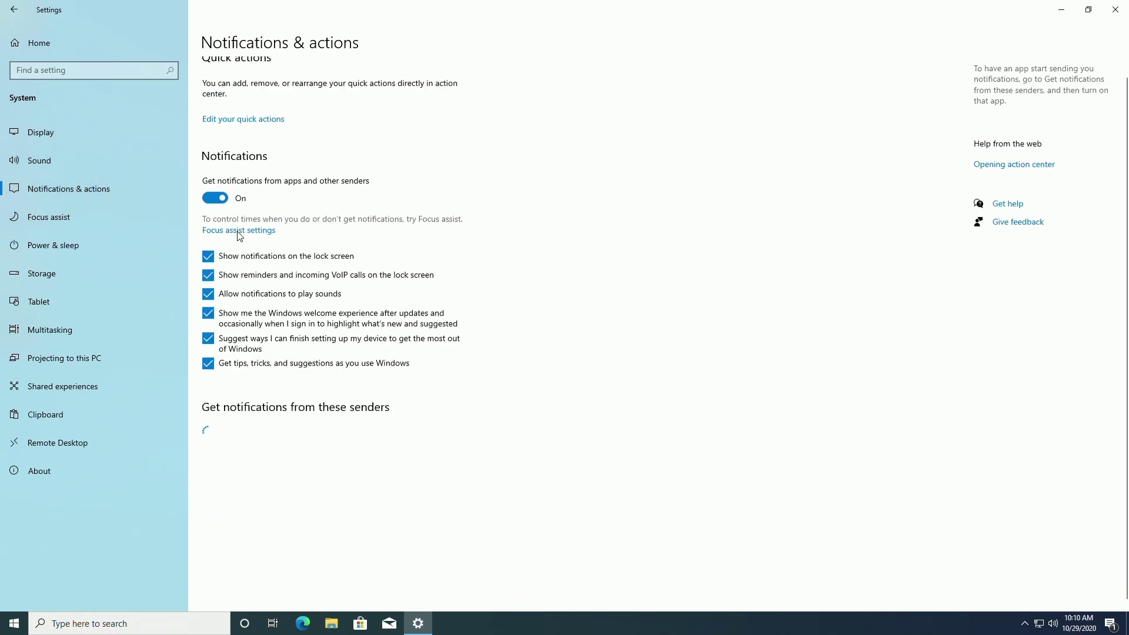
{"action": "left_click", "coordinate": [117, 218]}
{"action": "left_click", "coordinate": [107, 246]}
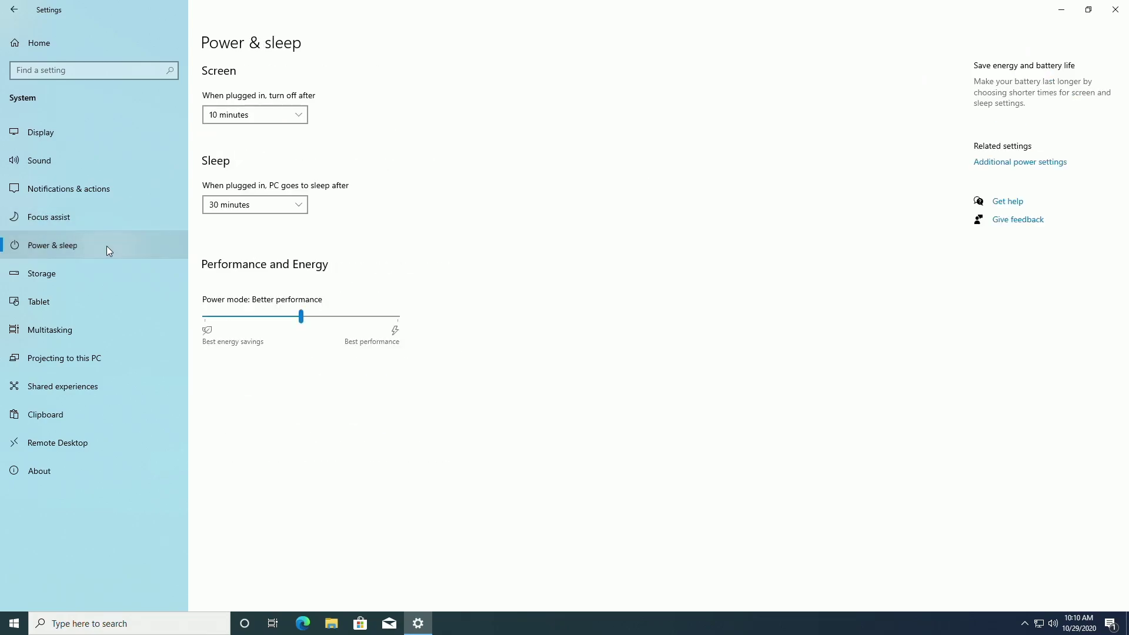
{"action": "left_click", "coordinate": [100, 277]}
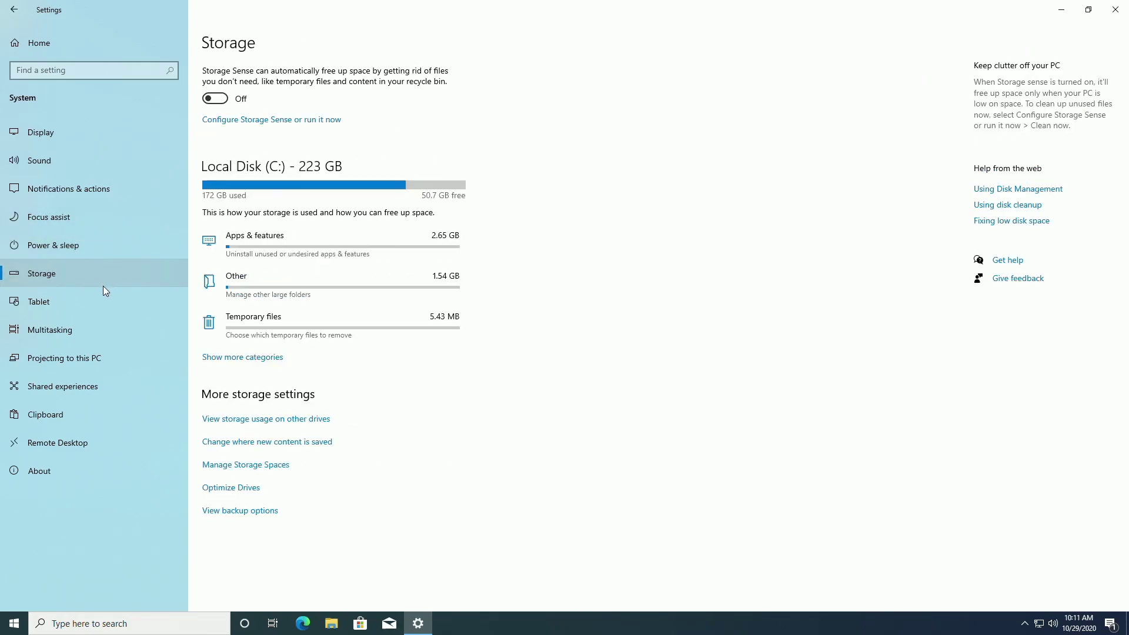
Look through the remaining System settings pages from Tablet to Remote Desktop, examine the device and Windows specifications in About, and close Settings
{"action": "left_click", "coordinate": [101, 292]}
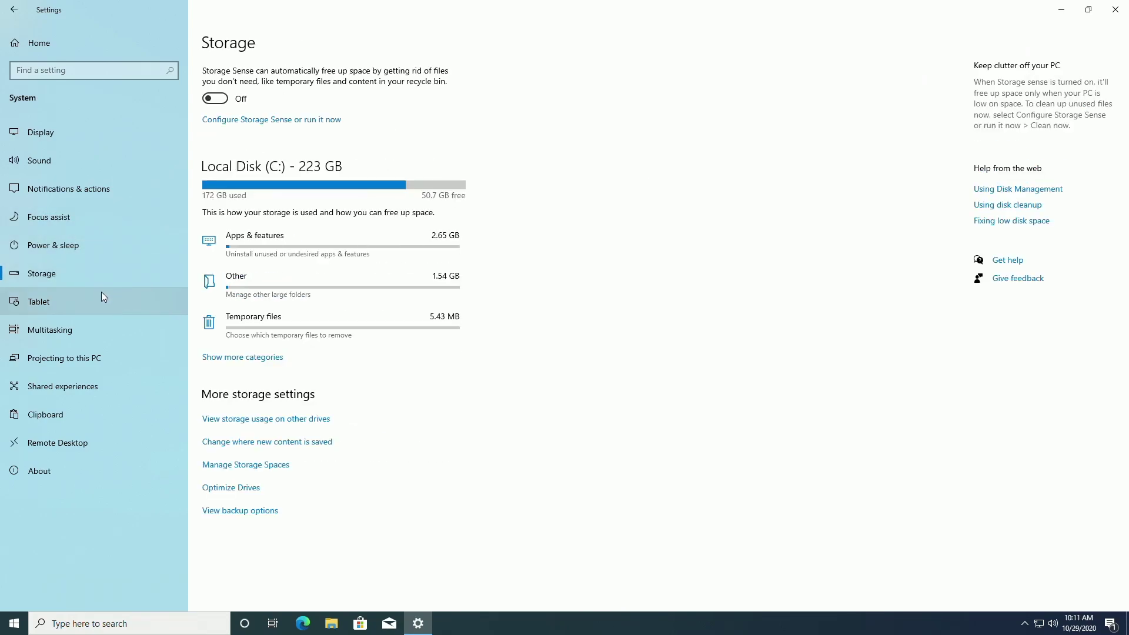
{"action": "left_click", "coordinate": [92, 321]}
{"action": "left_click", "coordinate": [81, 357]}
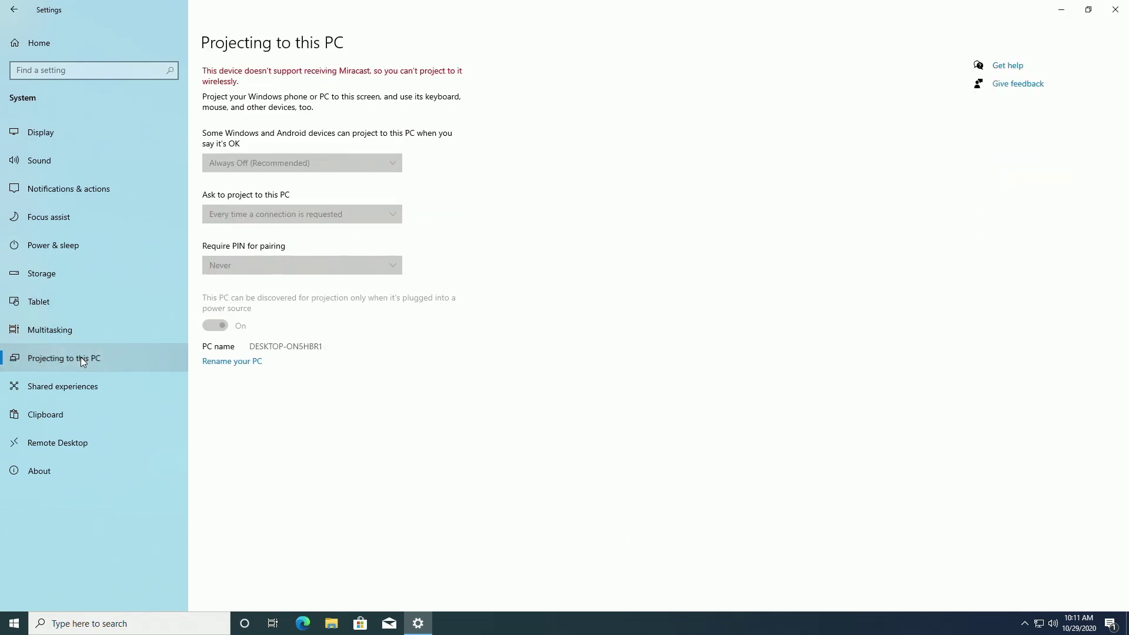
{"action": "left_click", "coordinate": [73, 382]}
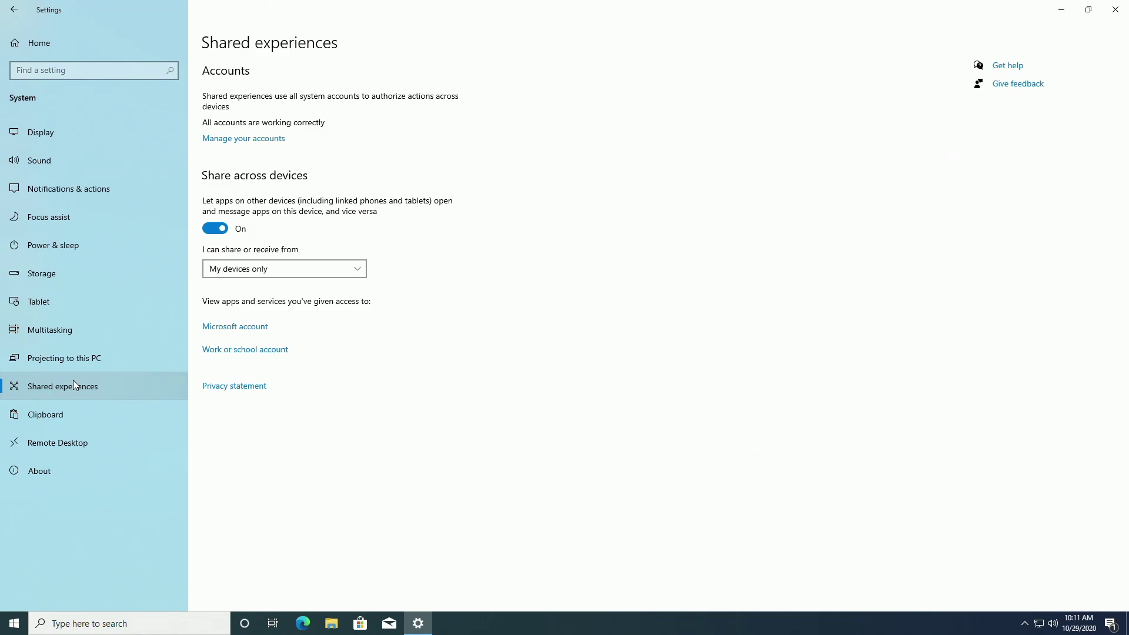
{"action": "left_click", "coordinate": [58, 408]}
{"action": "left_click", "coordinate": [50, 442]}
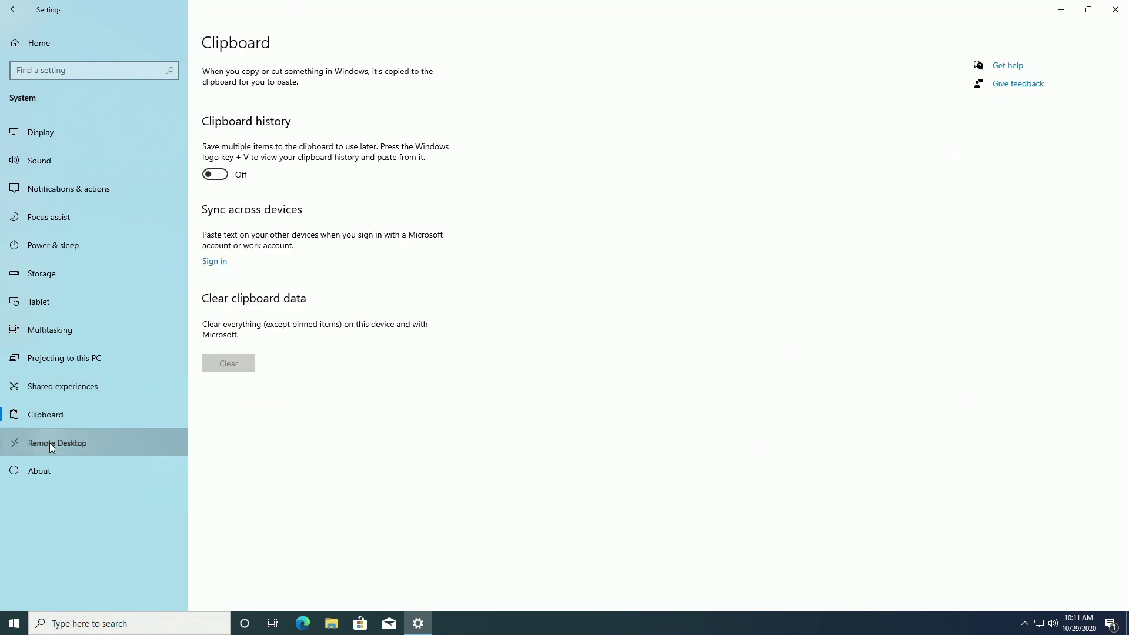
{"action": "left_click", "coordinate": [40, 474]}
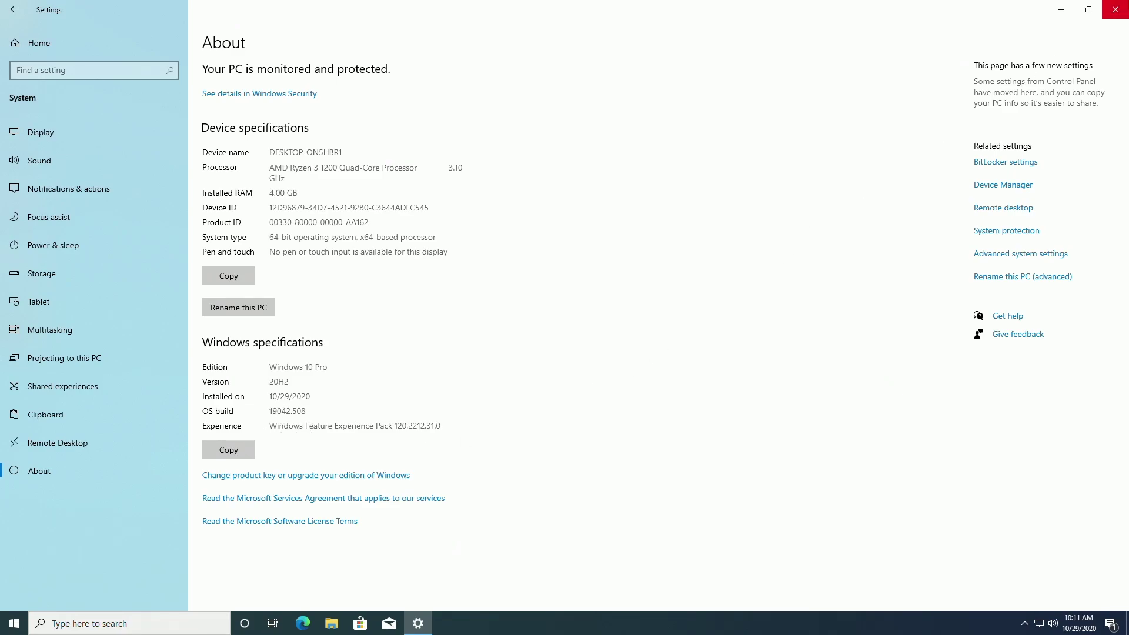
{"action": "left_click", "coordinate": [1116, 9]}
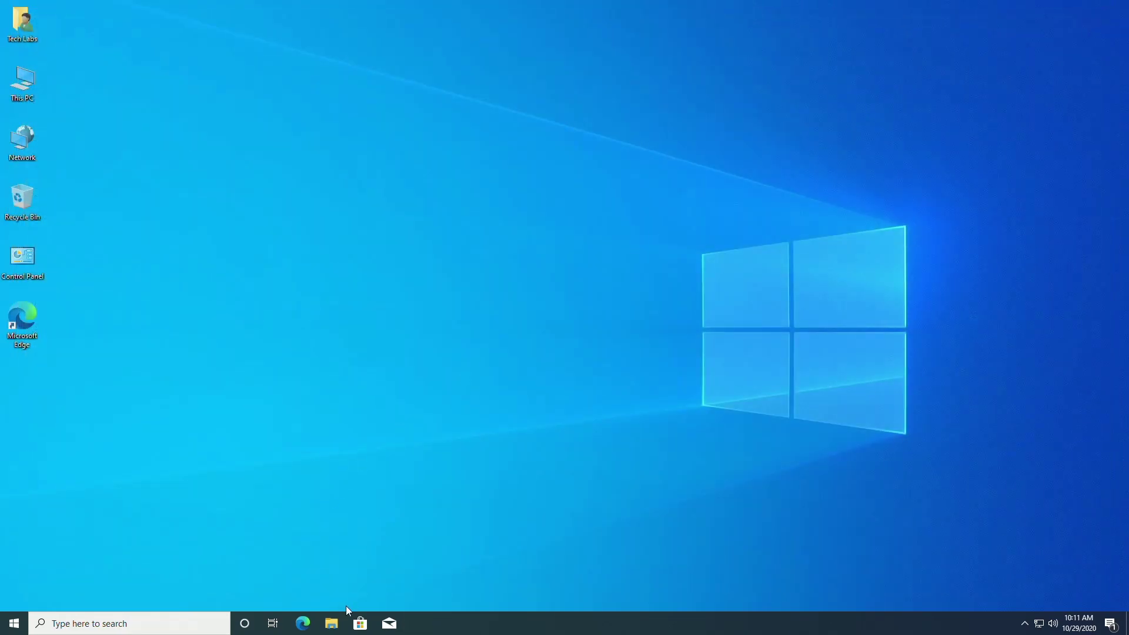
Switch to Microsoft Edge, load the Office website from the new tab page's quick links, and look through the page
{"action": "left_click", "coordinate": [313, 632]}
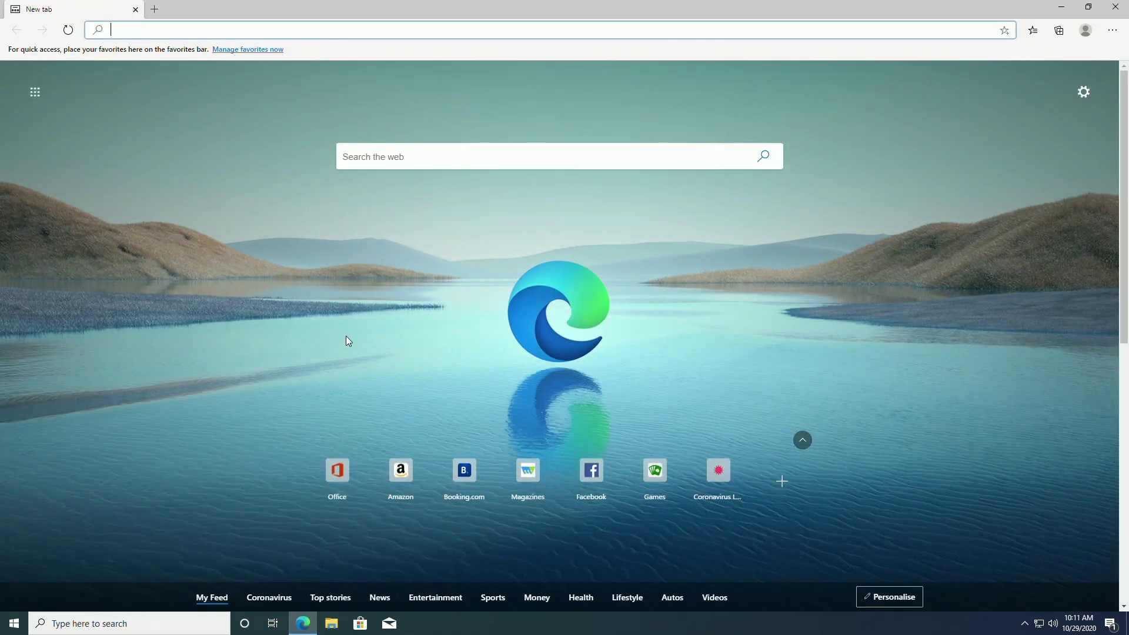
{"action": "left_click", "coordinate": [337, 474]}
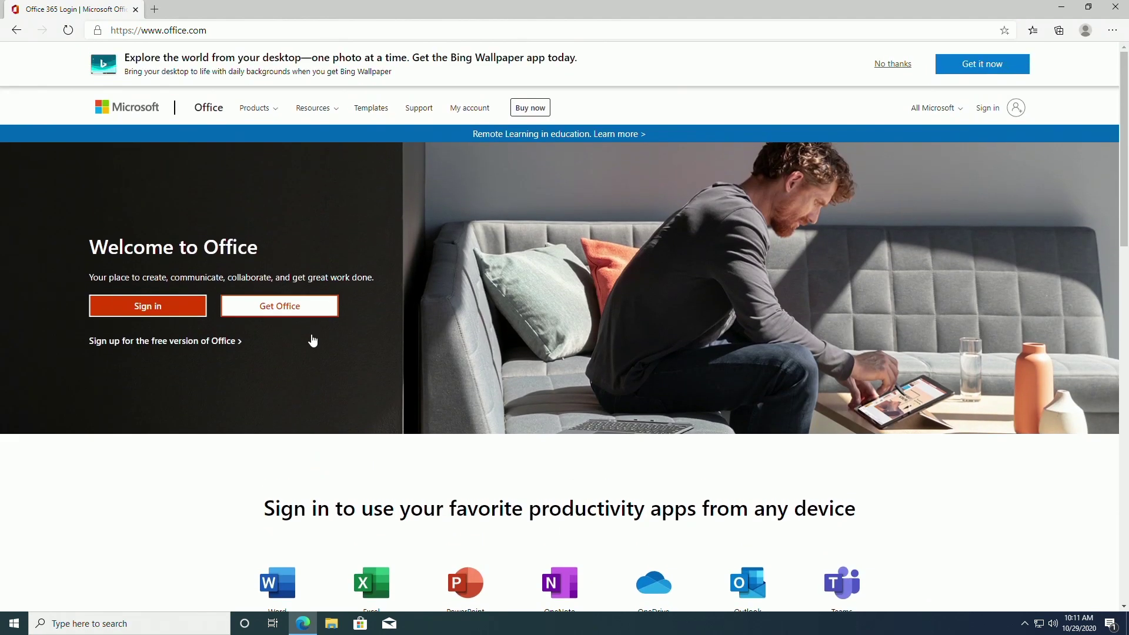
{"action": "scroll", "coordinate": [313, 339], "scroll_direction": "down", "scroll_amount": 10}
{"action": "scroll", "coordinate": [313, 339], "scroll_direction": "down", "scroll_amount": 4}
{"action": "scroll", "coordinate": [313, 339], "scroll_direction": "up", "scroll_amount": 10}
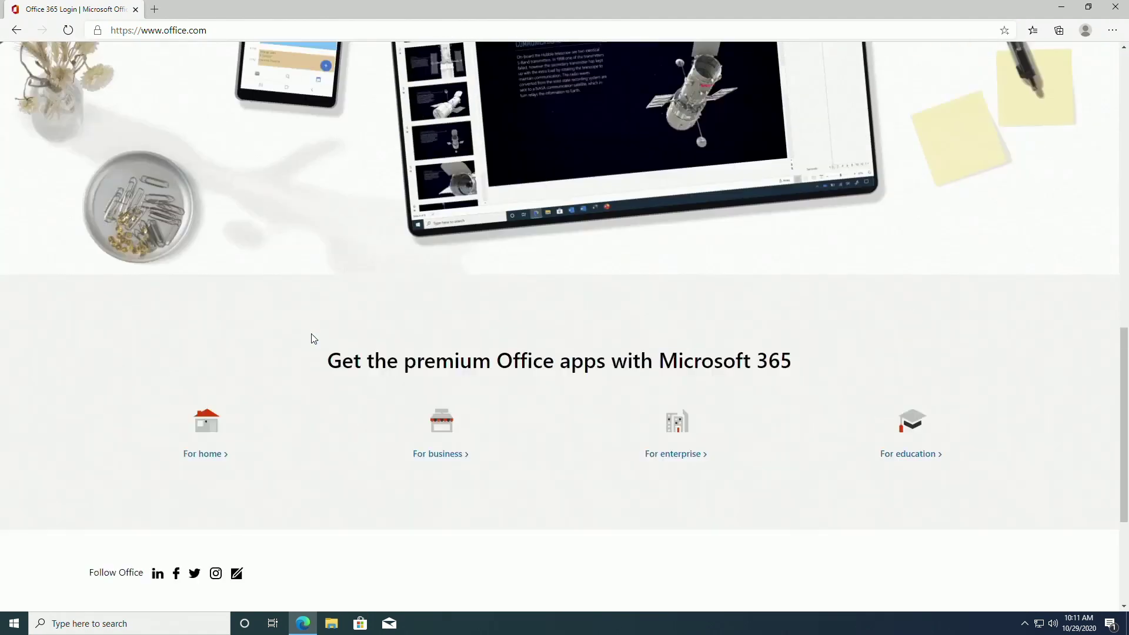
{"action": "scroll", "coordinate": [313, 335], "scroll_direction": "up", "scroll_amount": 5}
Return to the new tab page, load the Facebook website from its quick links, and close the browser
{"action": "key", "text": "alt+Left"}
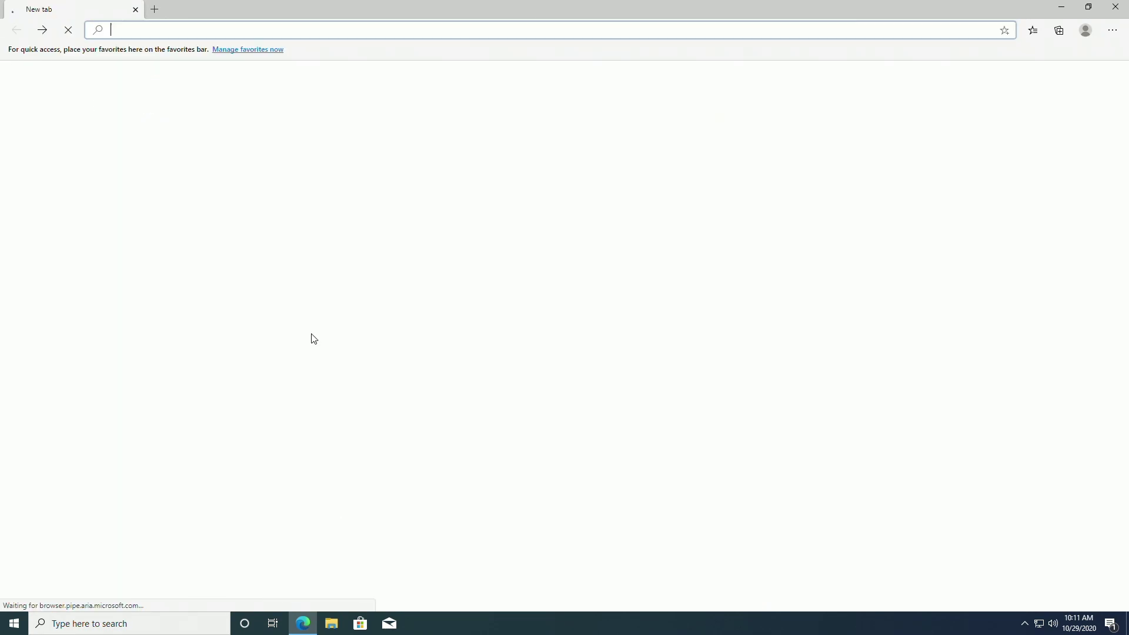
{"action": "left_click", "coordinate": [592, 470]}
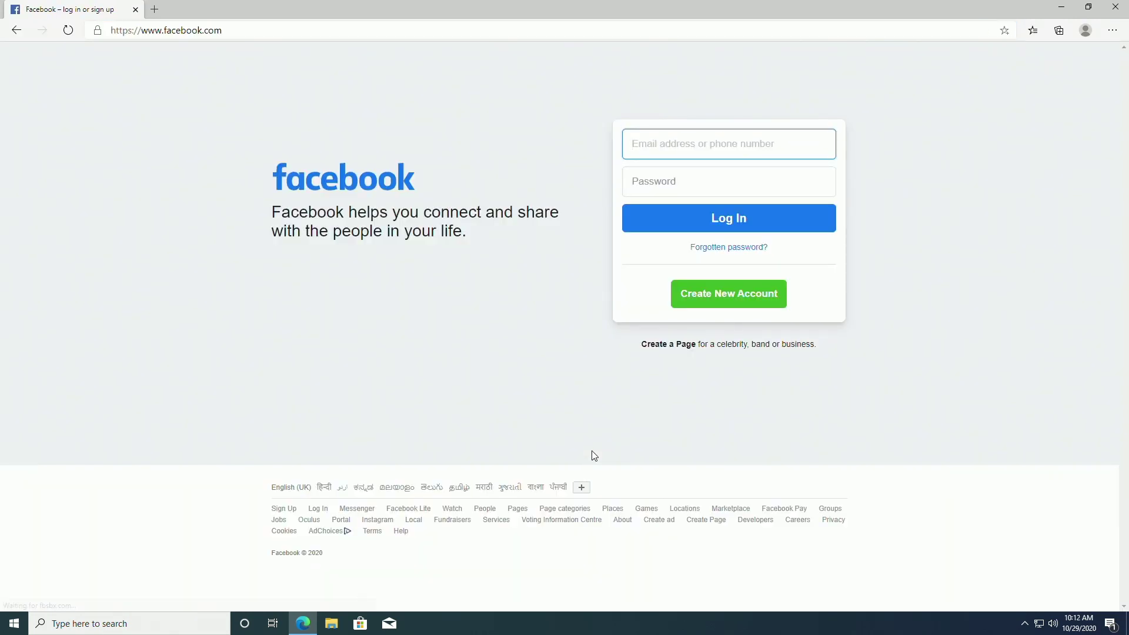
{"action": "left_click", "coordinate": [1116, 6]}
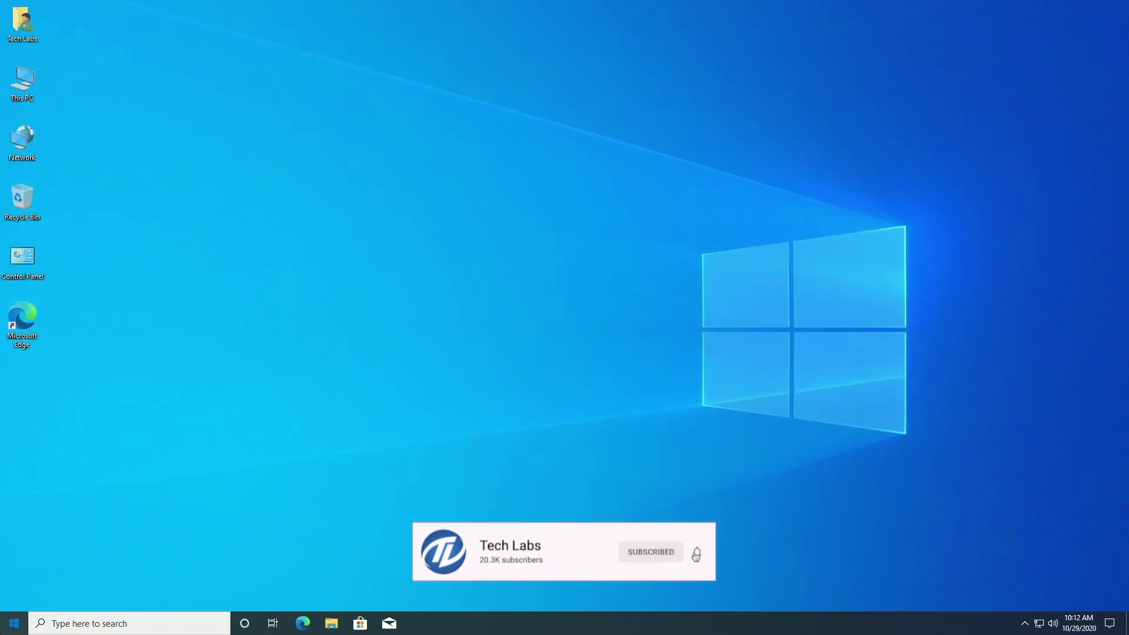
Restart the computer from Windows 10
{"action": "left_click", "coordinate": [14, 623]}
{"action": "left_click", "coordinate": [14, 595]}
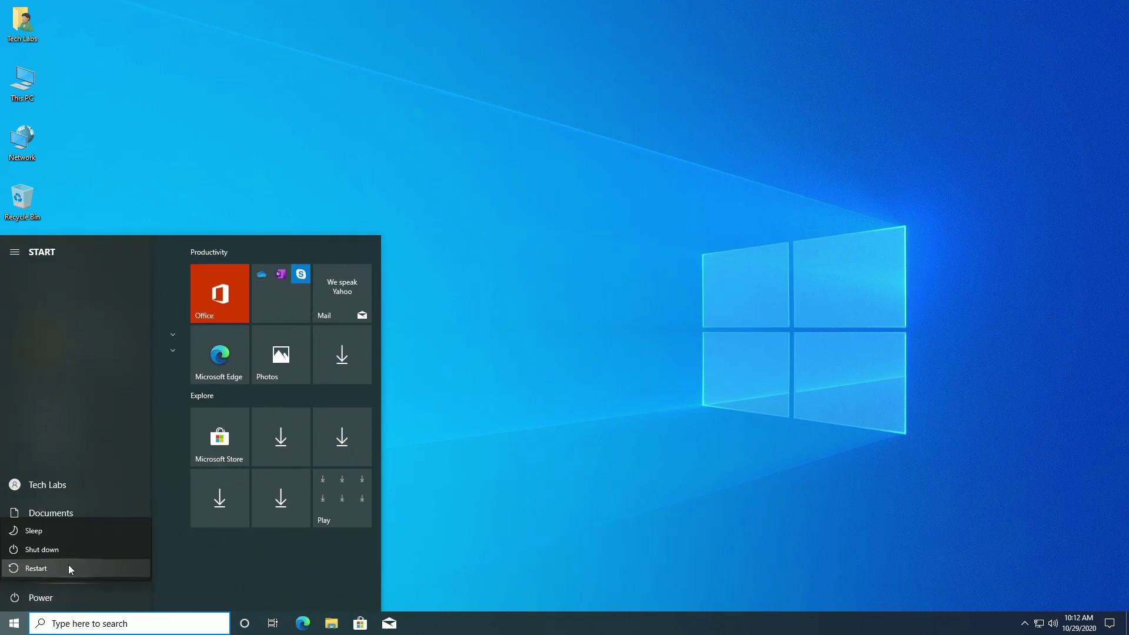
{"action": "left_click", "coordinate": [68, 566]}
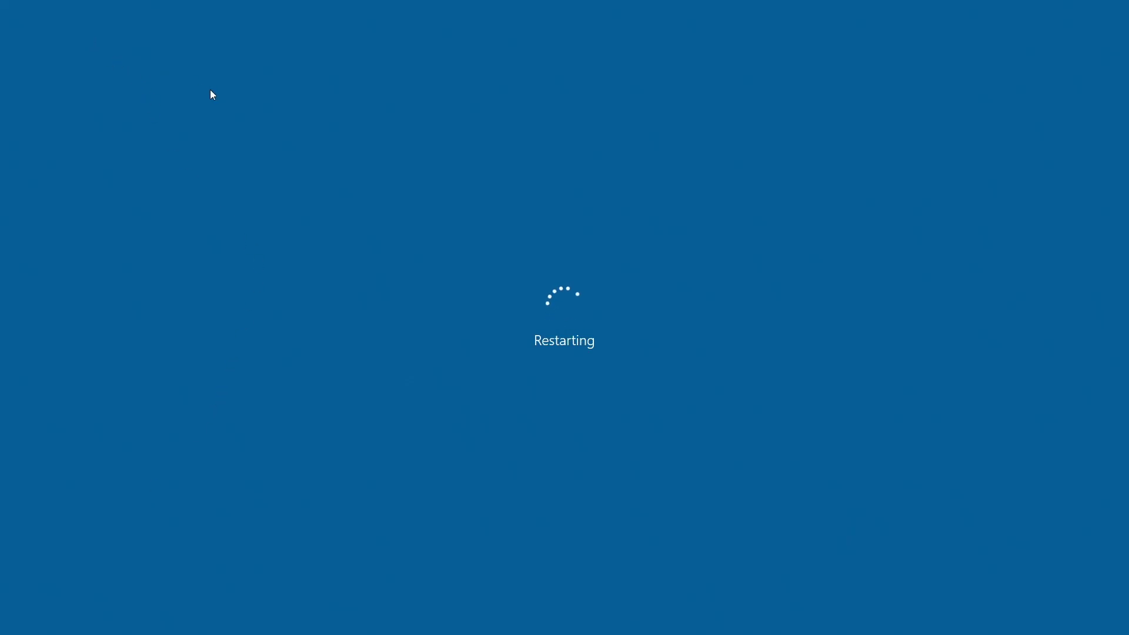